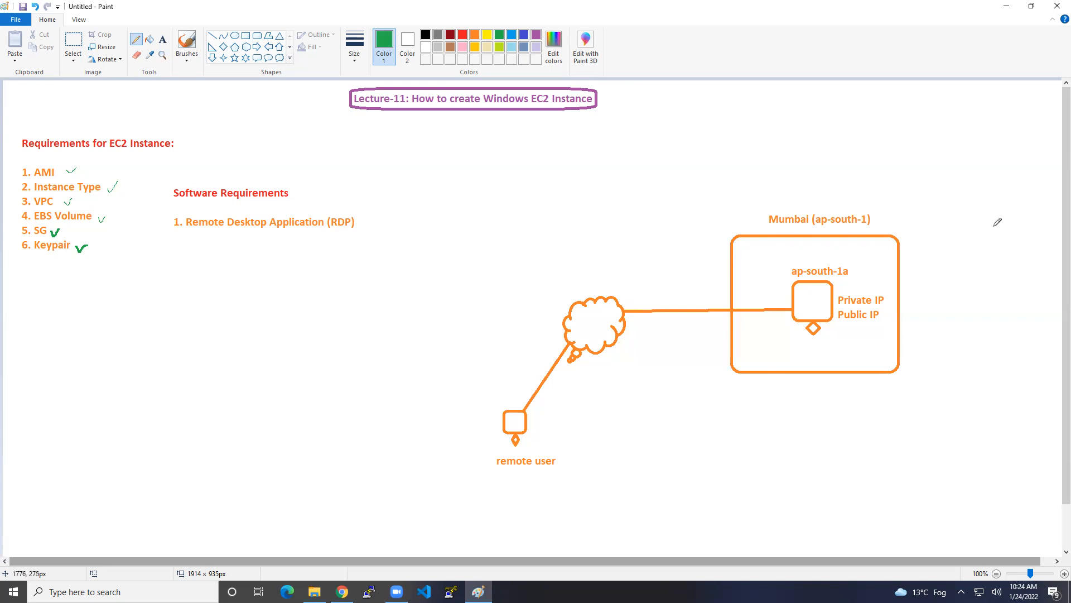
Tick Mumbai (ap-south-1), ap-south-1a and Public IP on the Paint diagram
left_click_drag(880, 217, 893, 208)
left_click_drag(856, 269, 868, 265)
left_click_drag(884, 316, 901, 309)
Switch to the AWS Management Console and search AWS services for 'EC2'
left_click(342, 592)
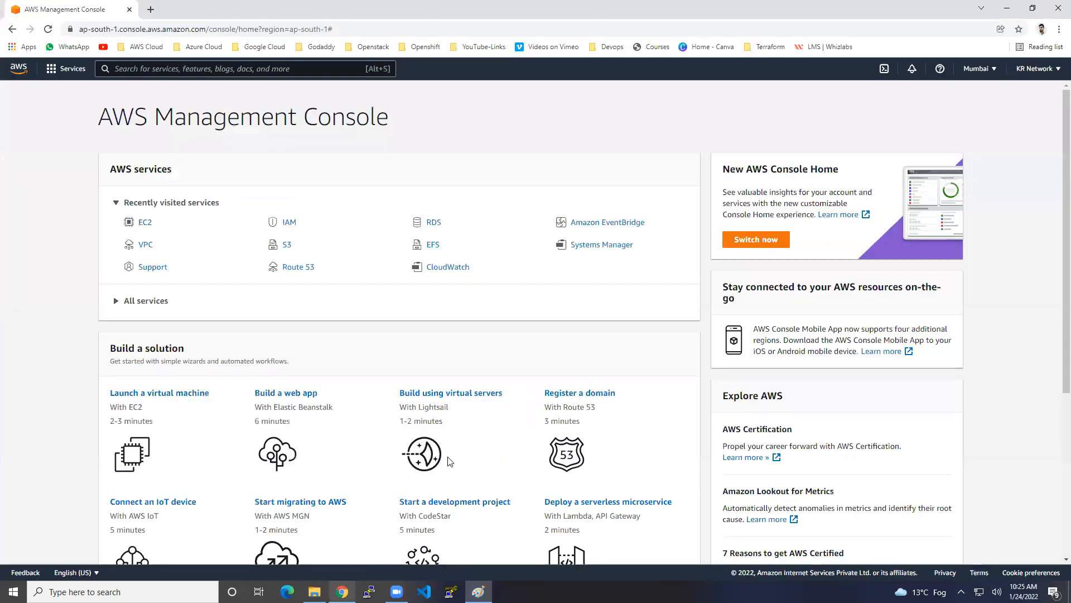
left_click_drag(111, 115, 347, 117)
left_click(426, 122)
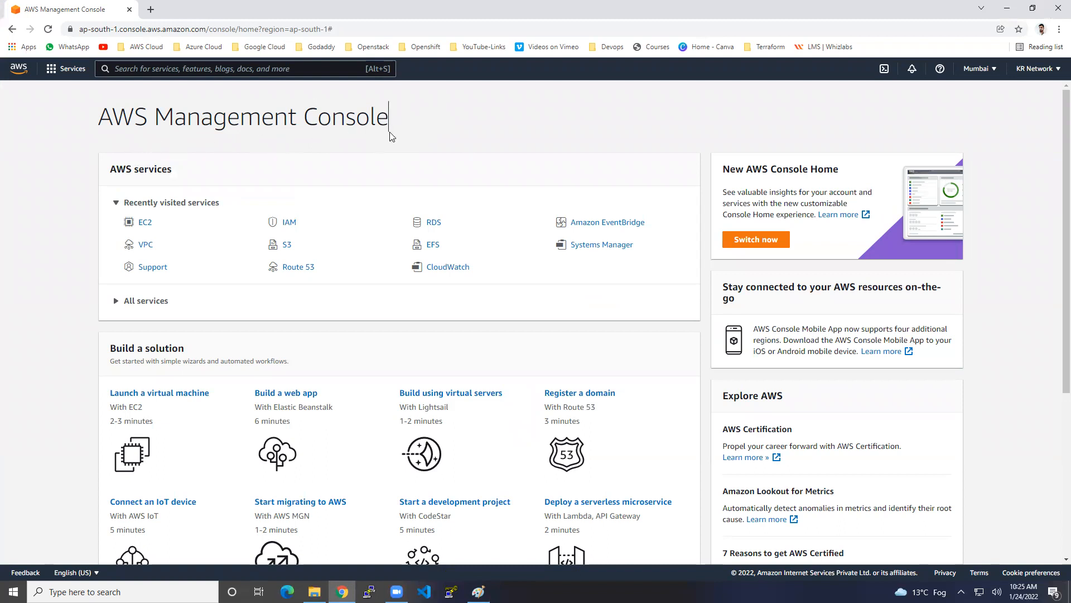
left_click(243, 70)
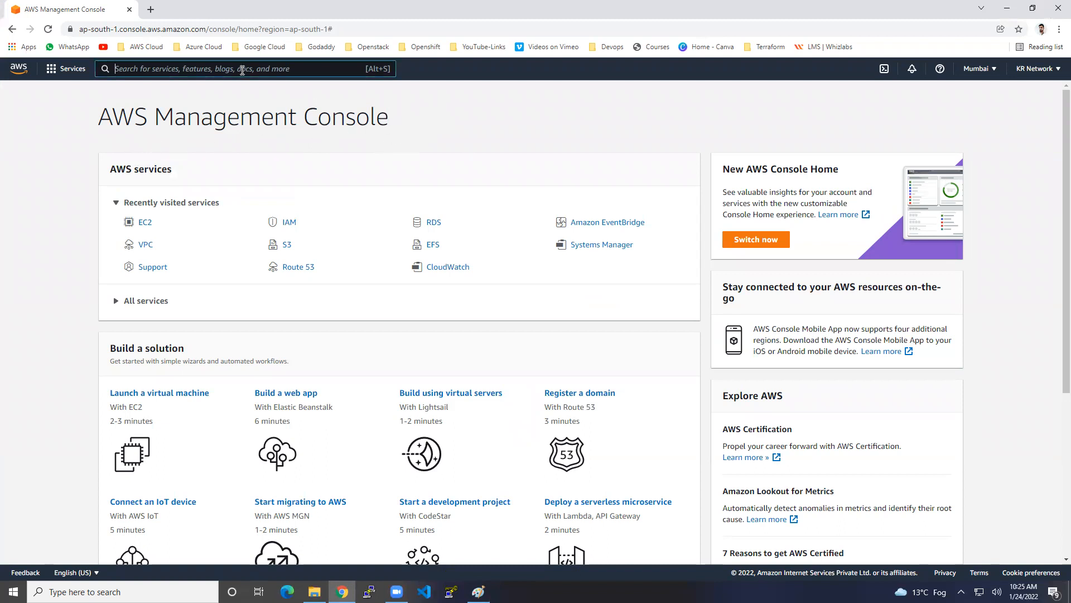
type("EC2")
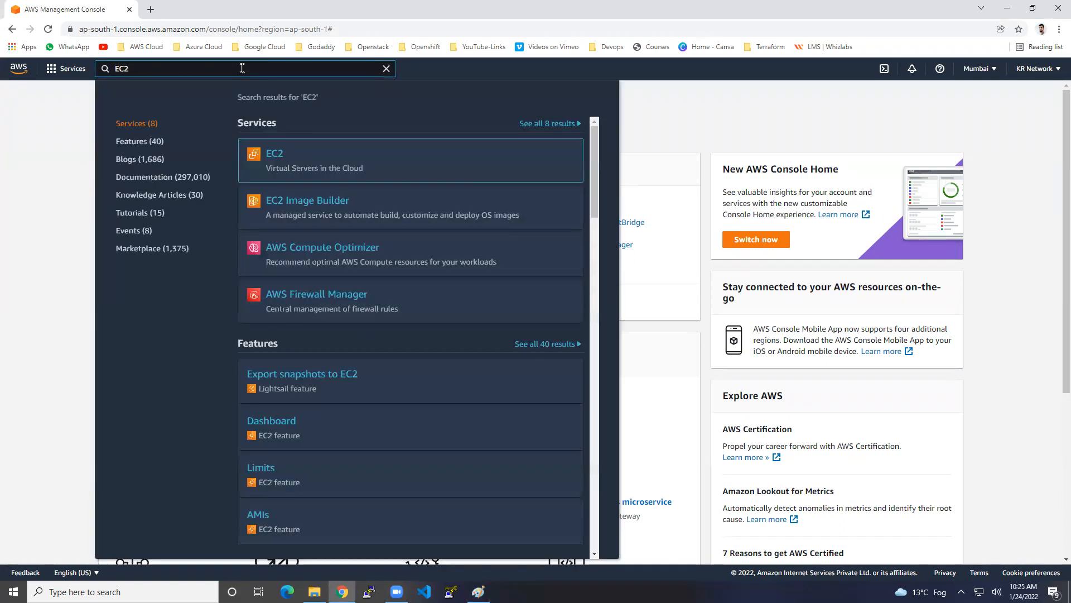
mouse_move(283, 159)
Open EC2, dismiss the welcome message, and start Launch instances from the Instances page
mouse_move(486, 187)
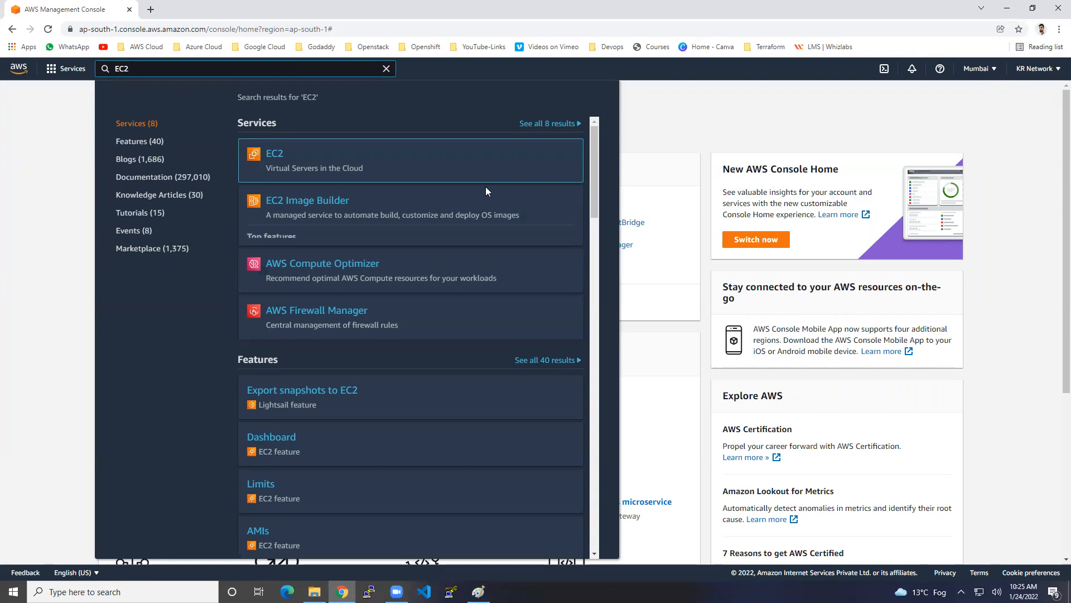
left_click(273, 154)
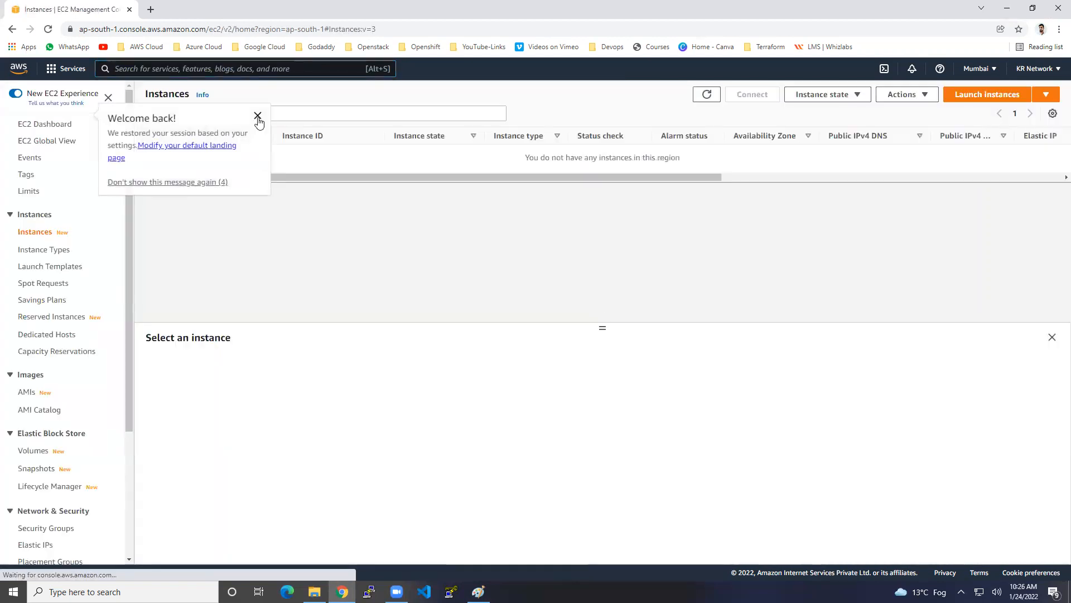
left_click(258, 113)
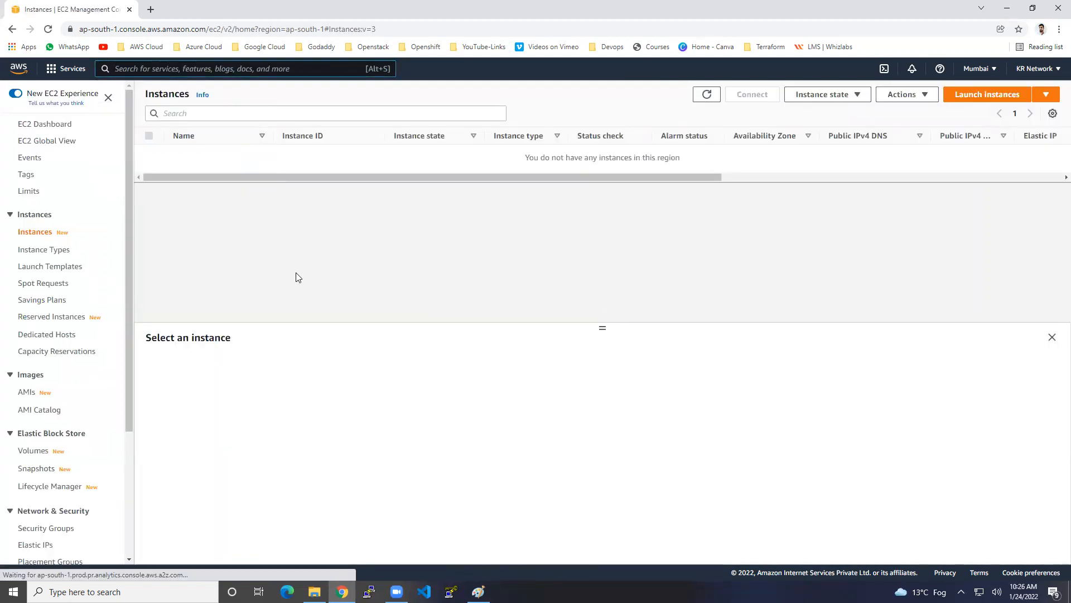
left_click(44, 124)
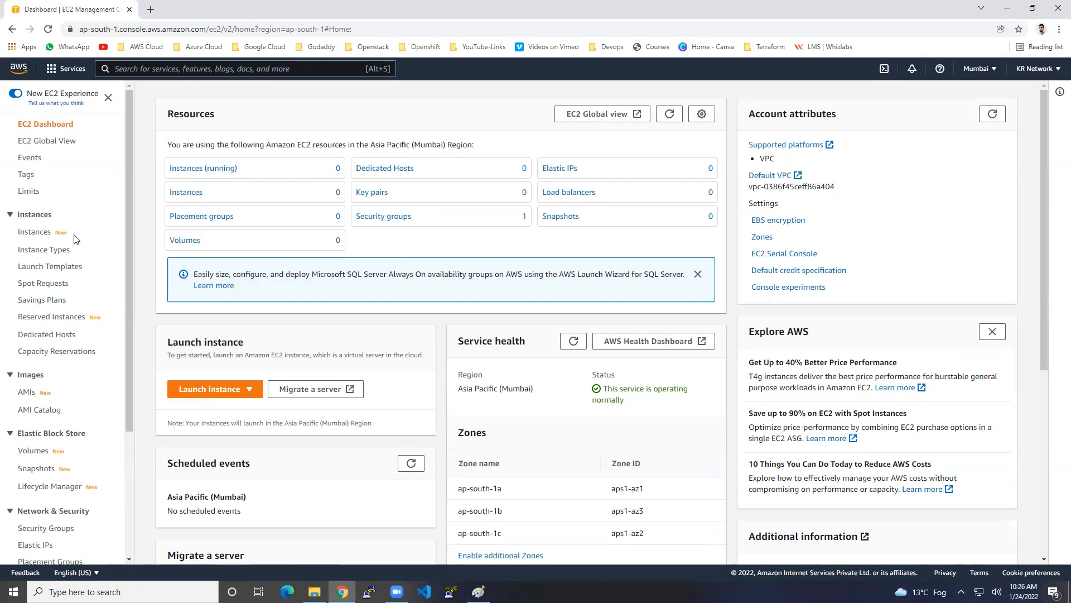
left_click(41, 237)
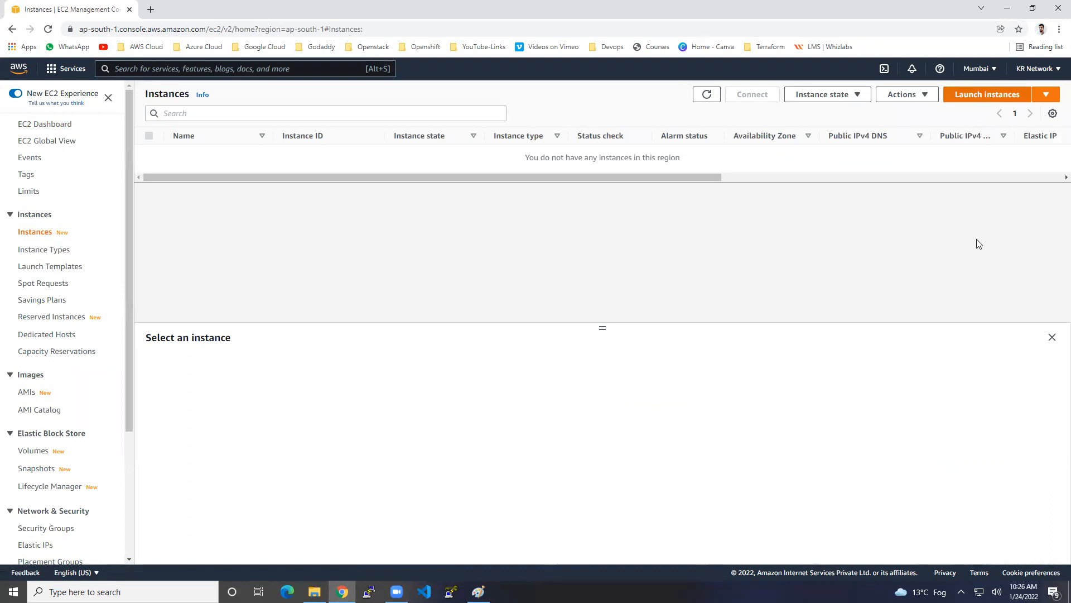
left_click(983, 98)
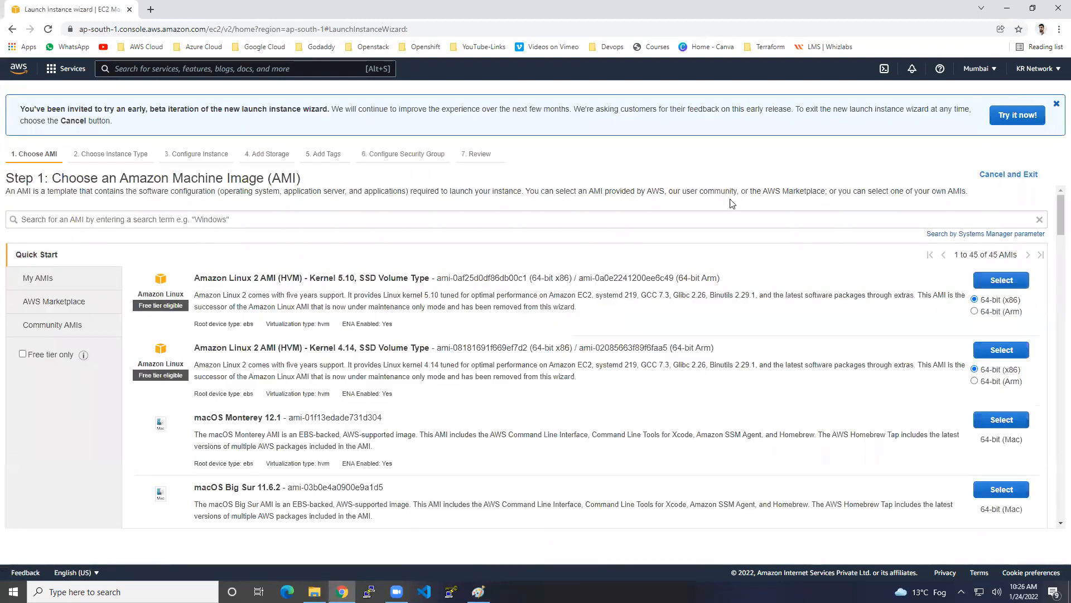
Filter to free-tier images and select Microsoft Windows Server 2019 Base
left_click(22, 354)
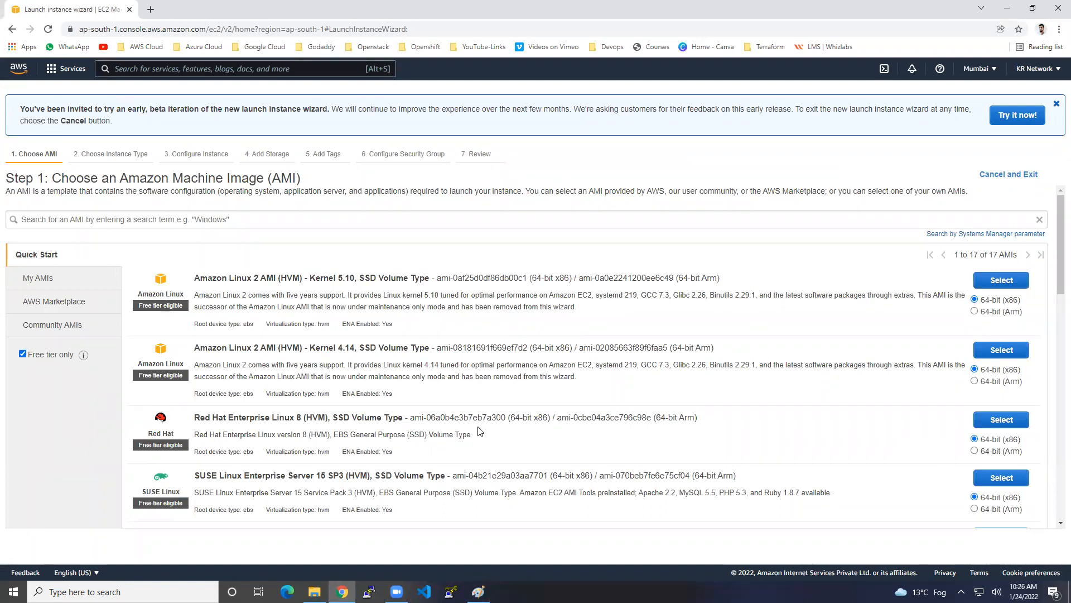
scroll(481, 422, "down", 3)
scroll(481, 422, "down", 3)
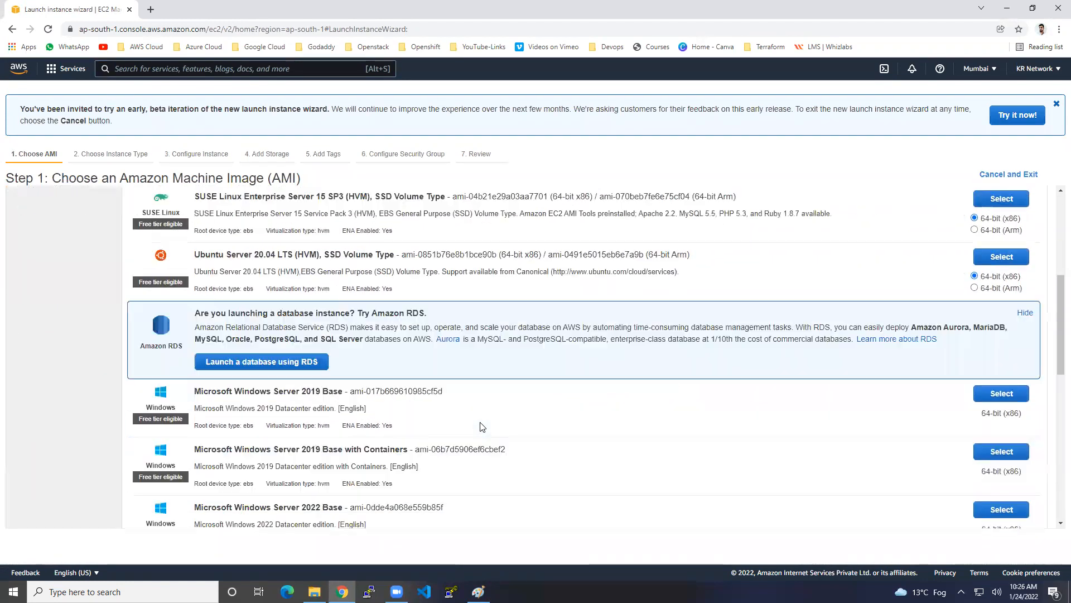
left_click_drag(250, 391, 330, 391)
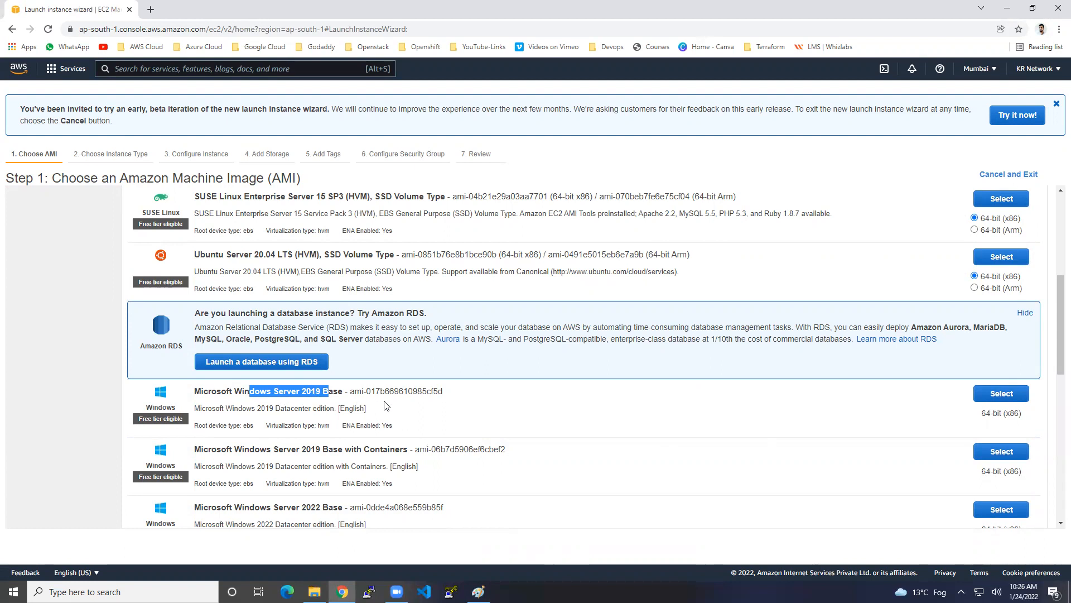
left_click(1022, 400)
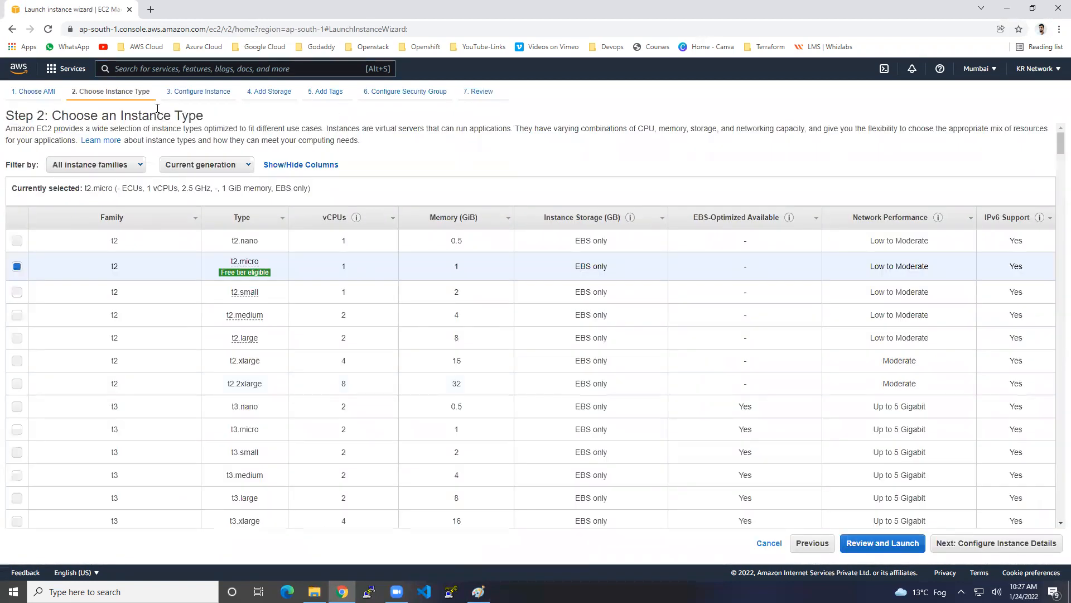
Leave t2.micro as the instance type and advance to Step 3: Configure Instance Details
left_click_drag(84, 116, 192, 113)
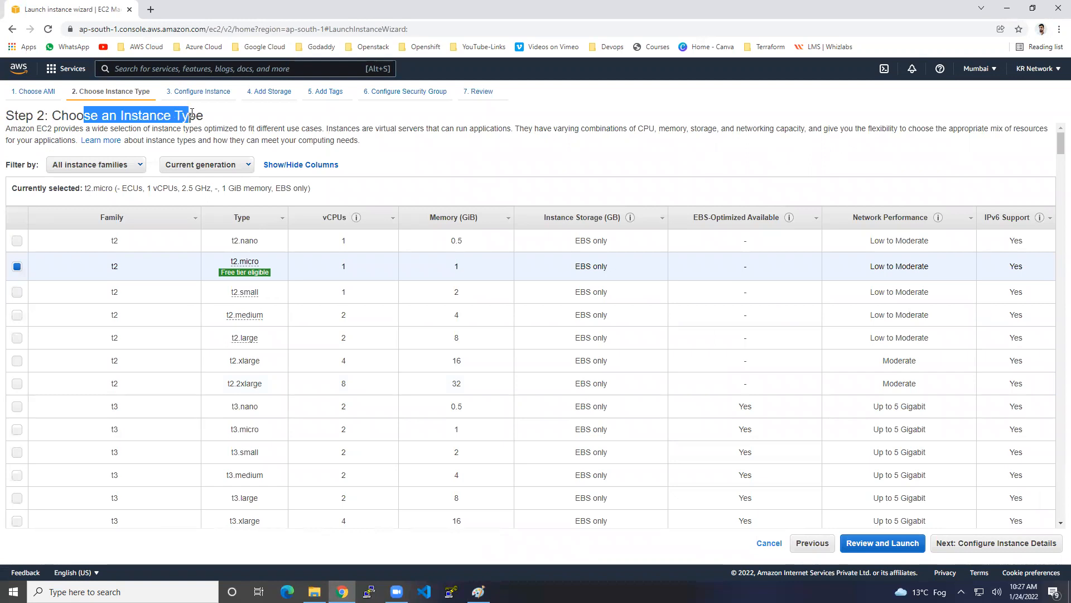
left_click(144, 116)
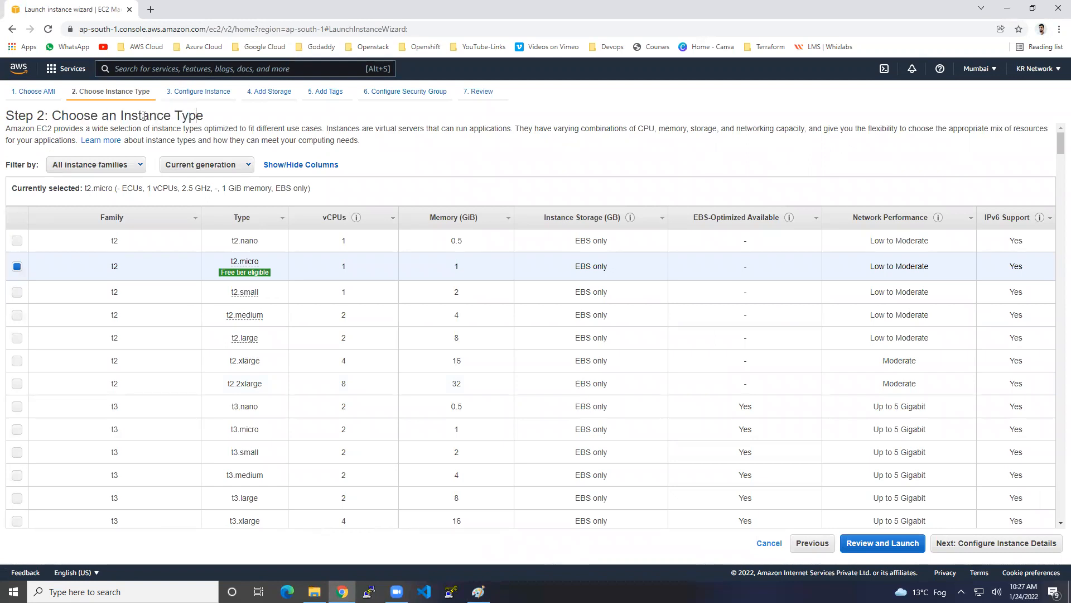
left_click_drag(121, 115, 203, 120)
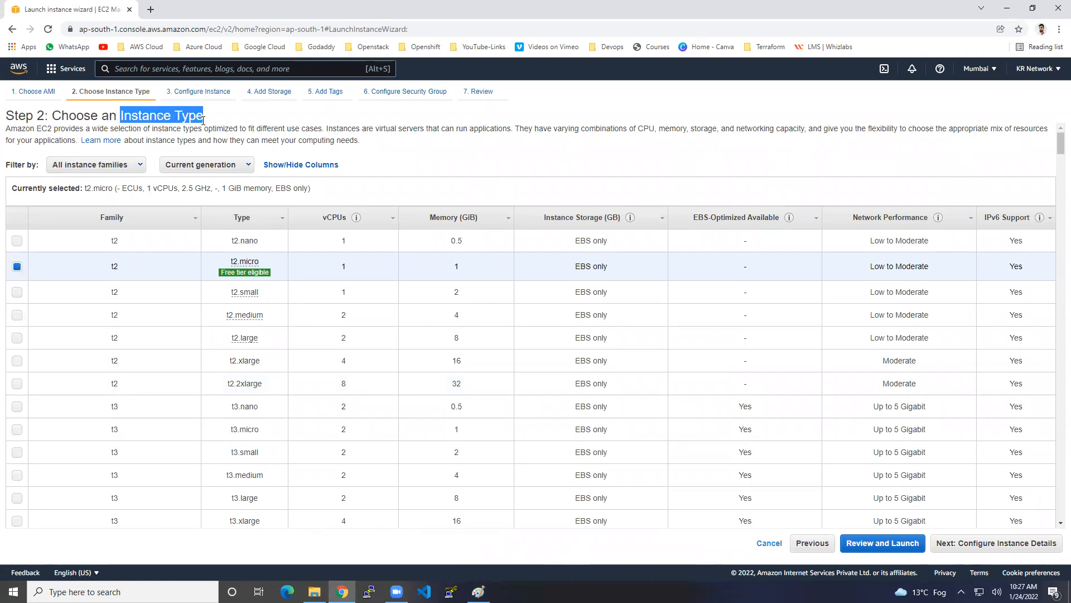
mouse_move(260, 295)
mouse_move(237, 272)
mouse_move(267, 262)
left_click(1033, 550)
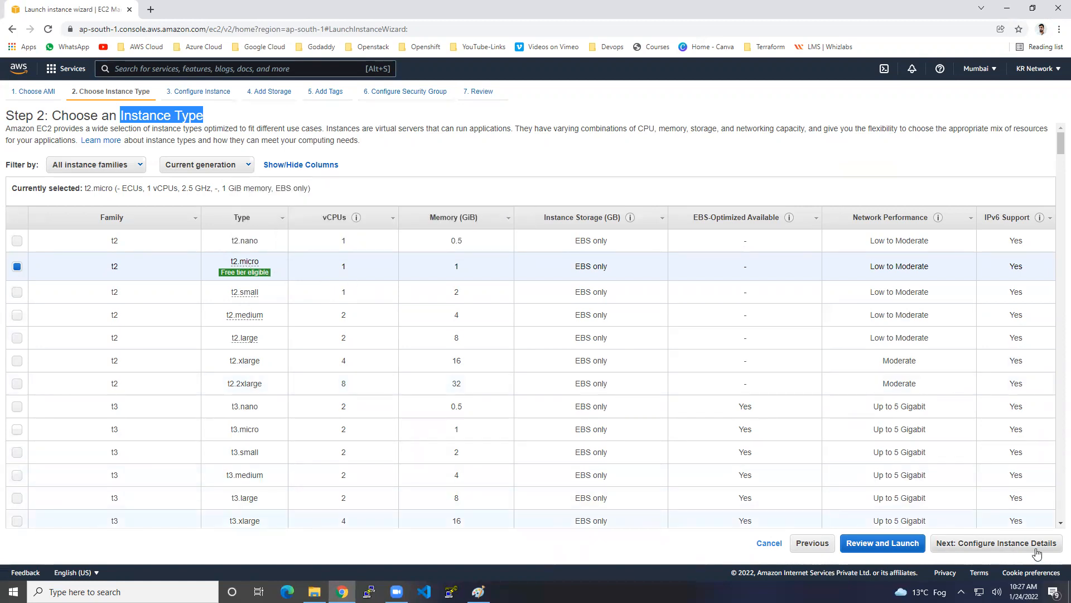
left_click_drag(91, 148, 126, 144)
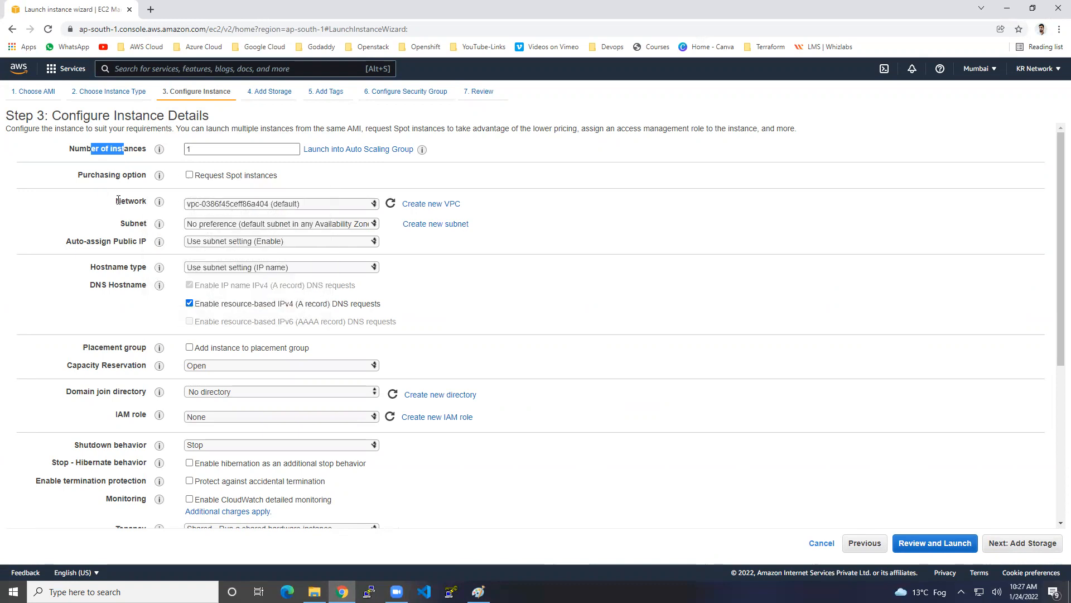
Choose the default ap-south-1a subnet for the instance
left_click_drag(115, 202, 134, 202)
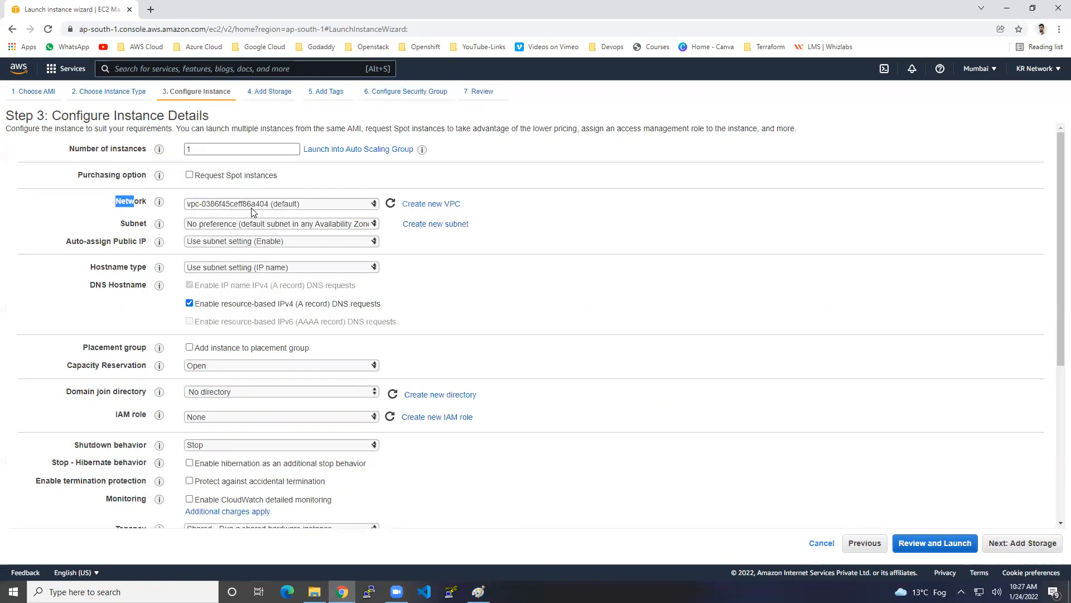
left_click_drag(120, 223, 138, 222)
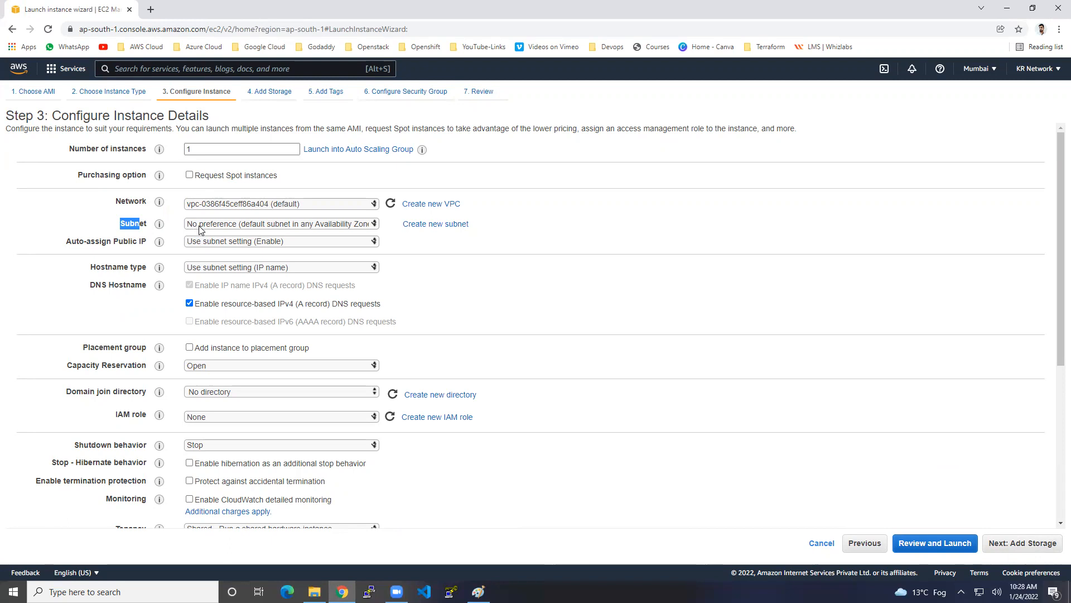
left_click(204, 229)
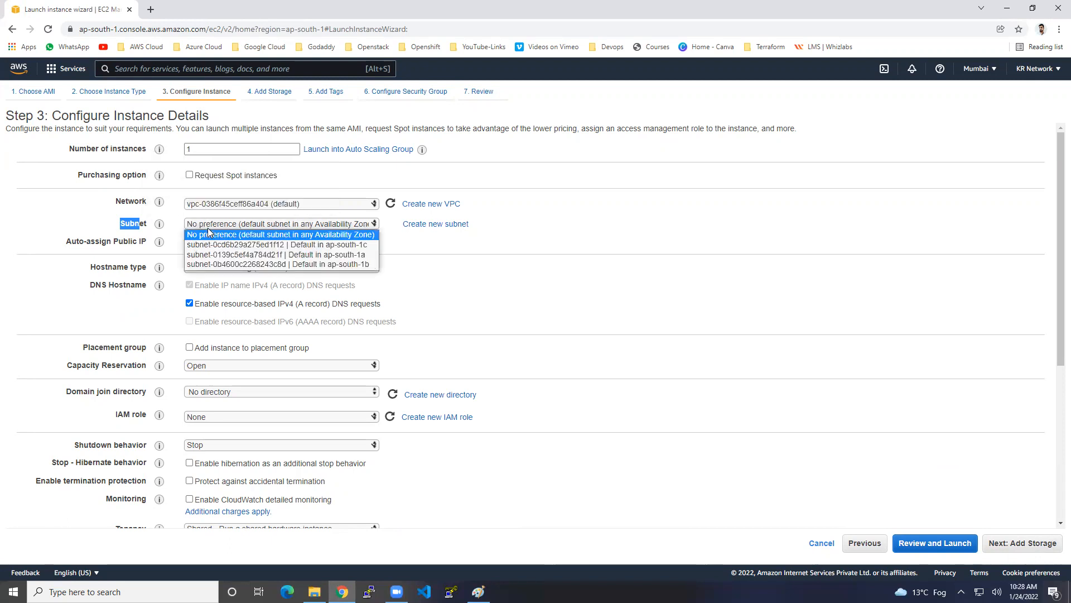
left_click(228, 254)
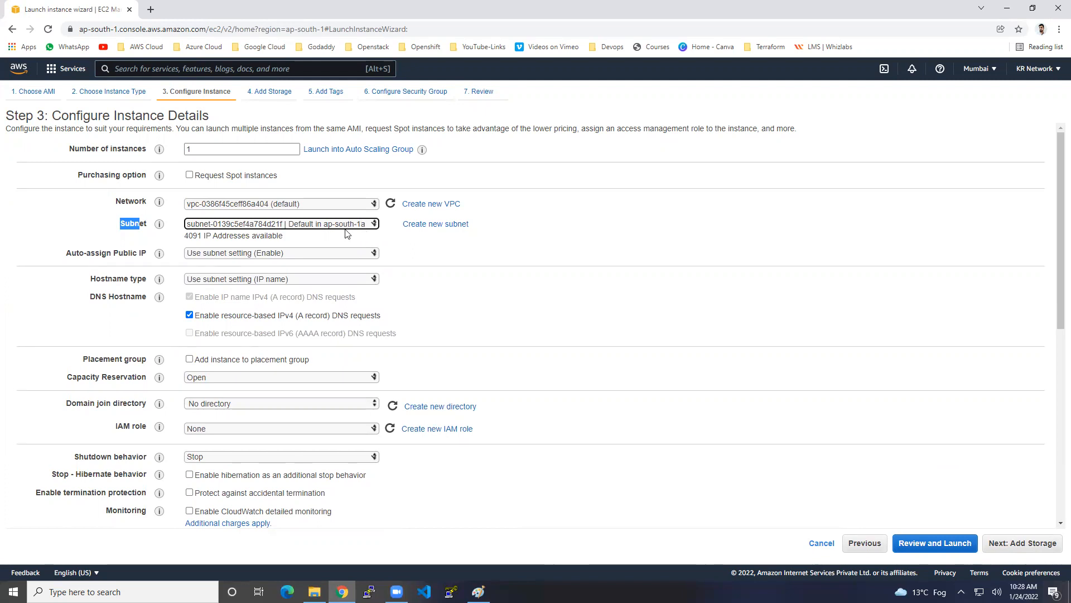
Keep Auto-assign Public IP on Use subnet setting (Enable) and continue to Add Storage
left_click_drag(66, 253, 133, 250)
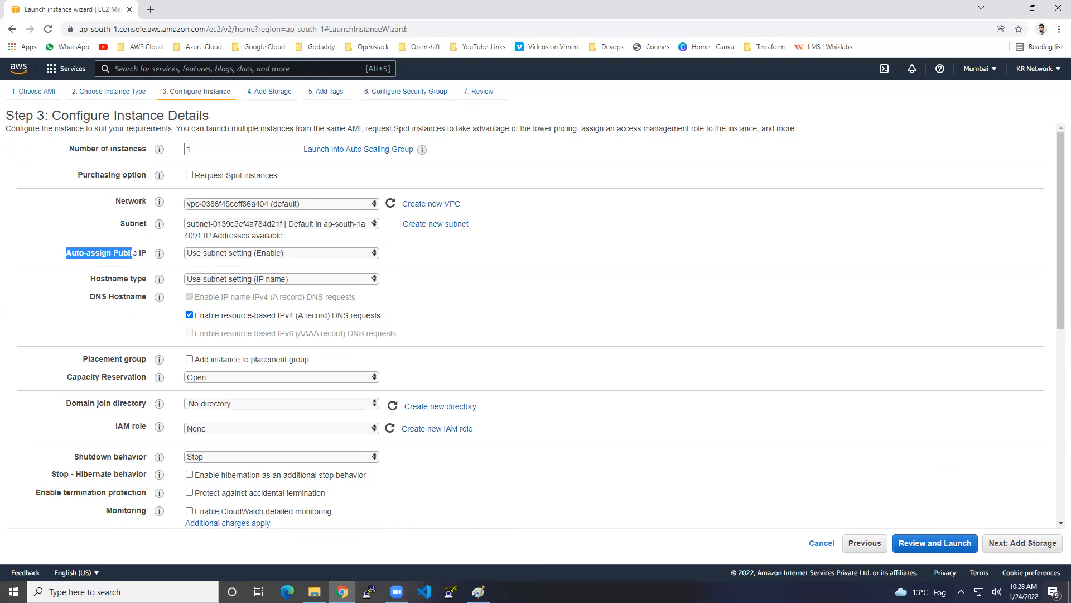
left_click(280, 255)
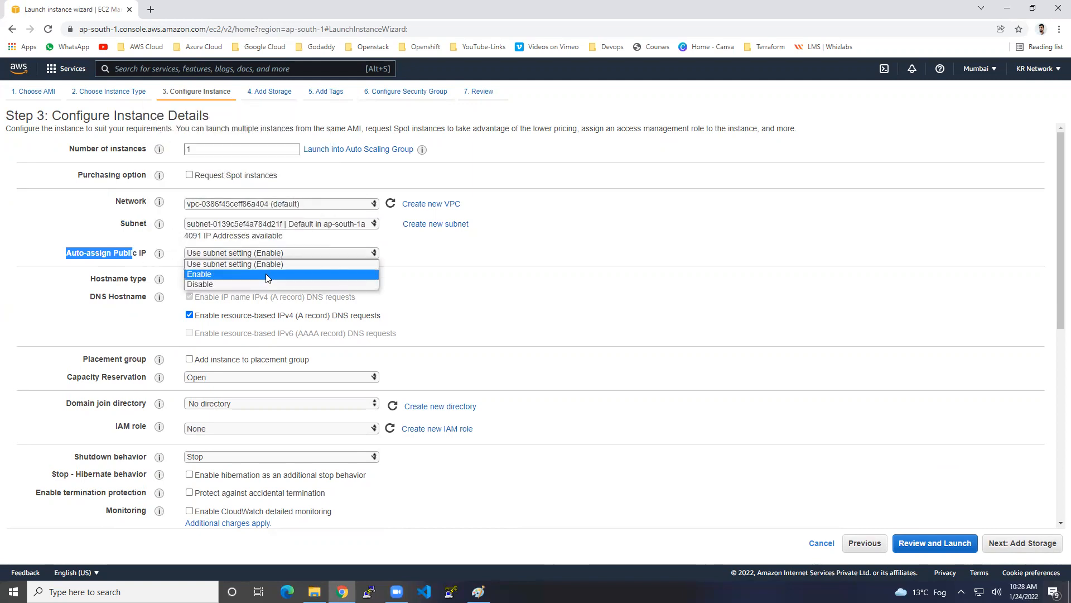
left_click(265, 271)
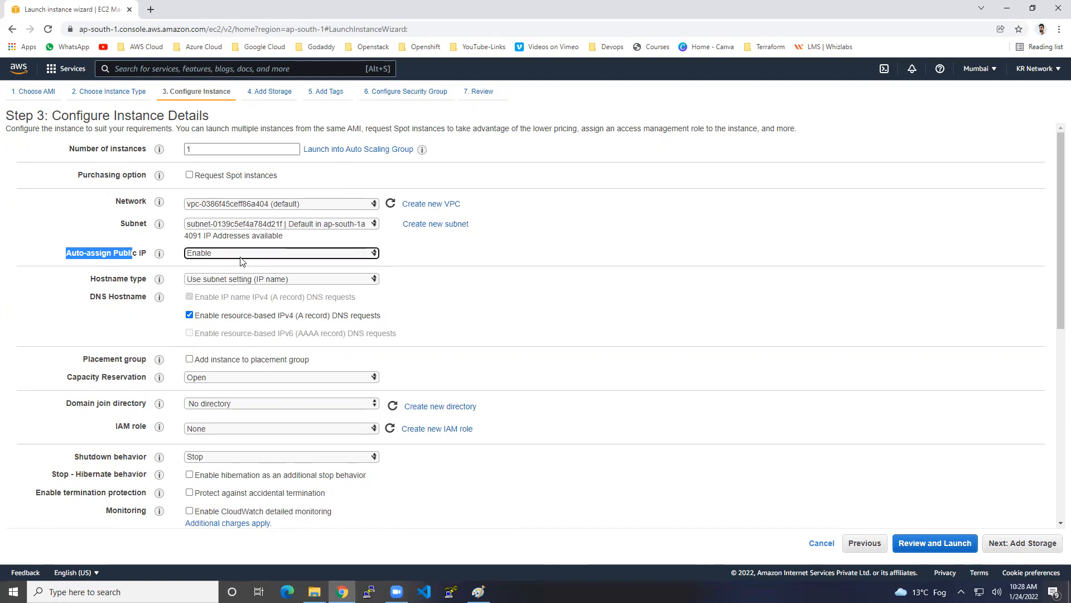
left_click(203, 256)
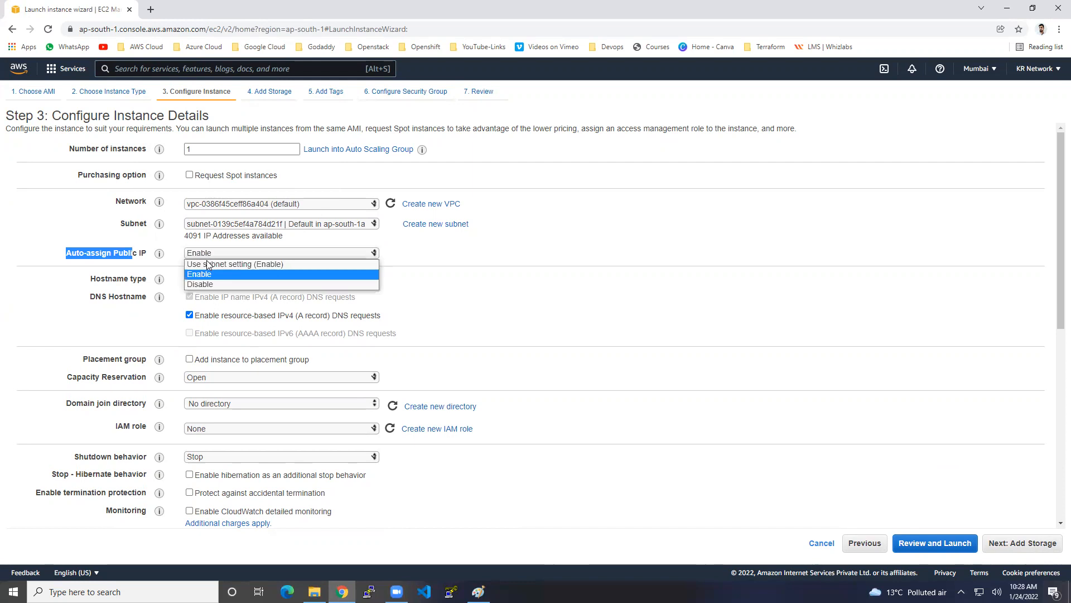
left_click(207, 264)
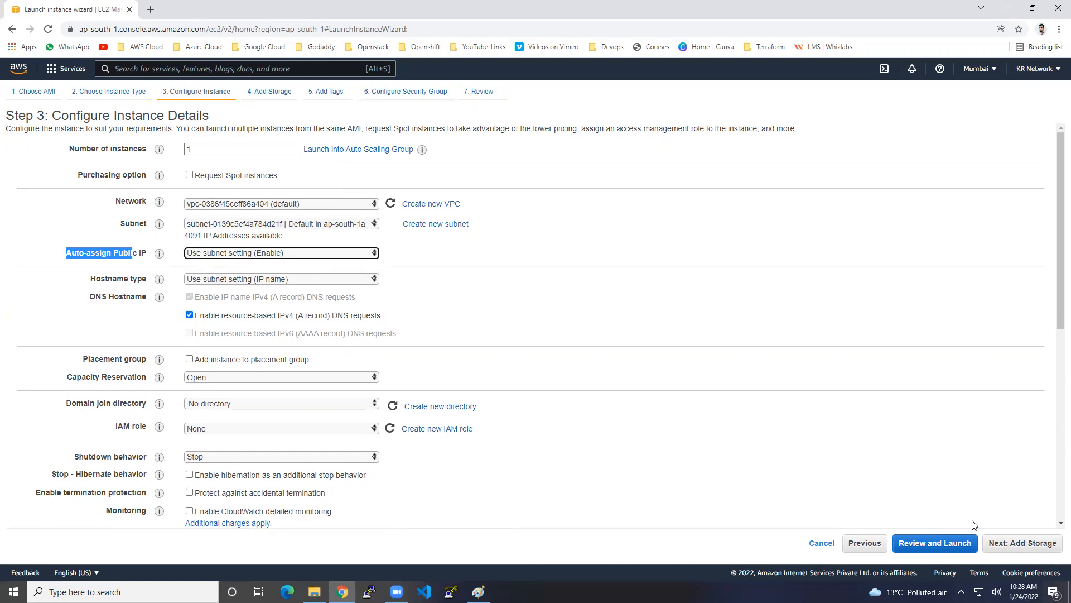
left_click(1012, 544)
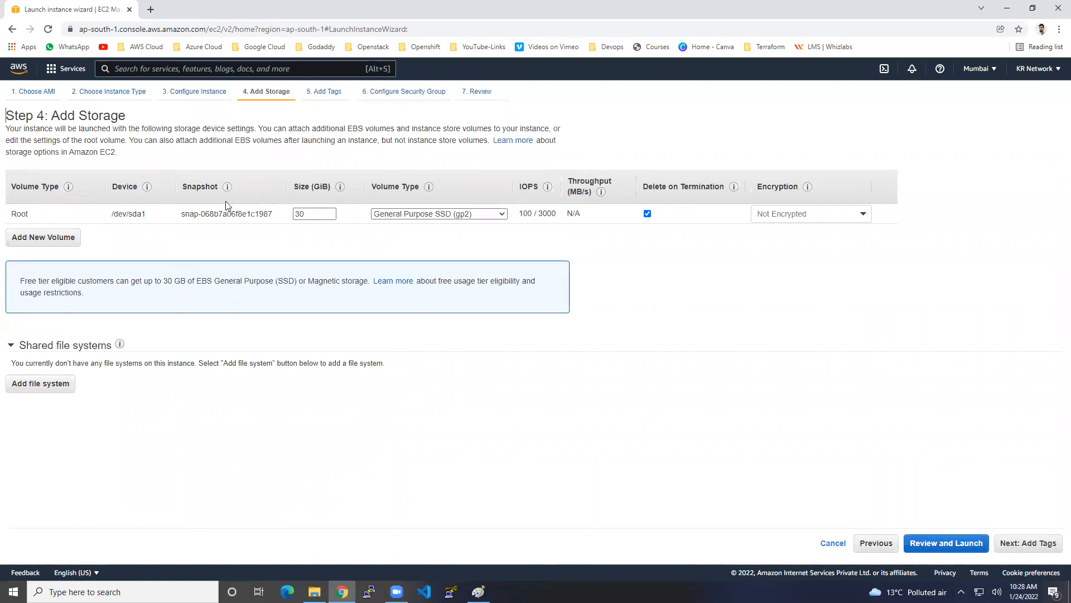
left_click_drag(11, 213, 32, 215)
Add a tag with key Name and value Windows-machine to the instance
left_click(1037, 543)
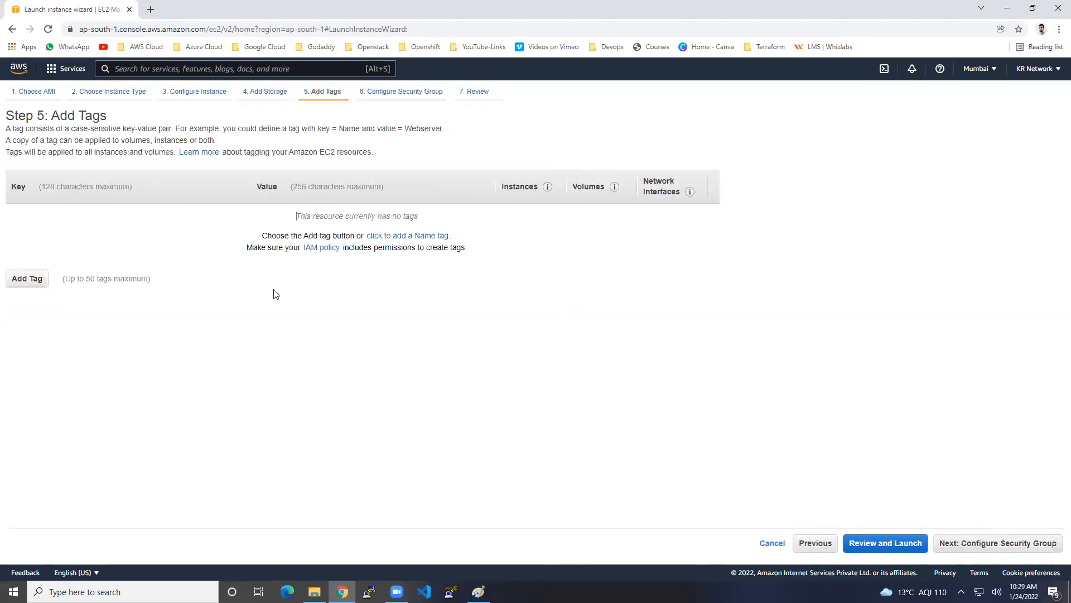
left_click(34, 278)
type("Name")
key("Tab")
type("Window")
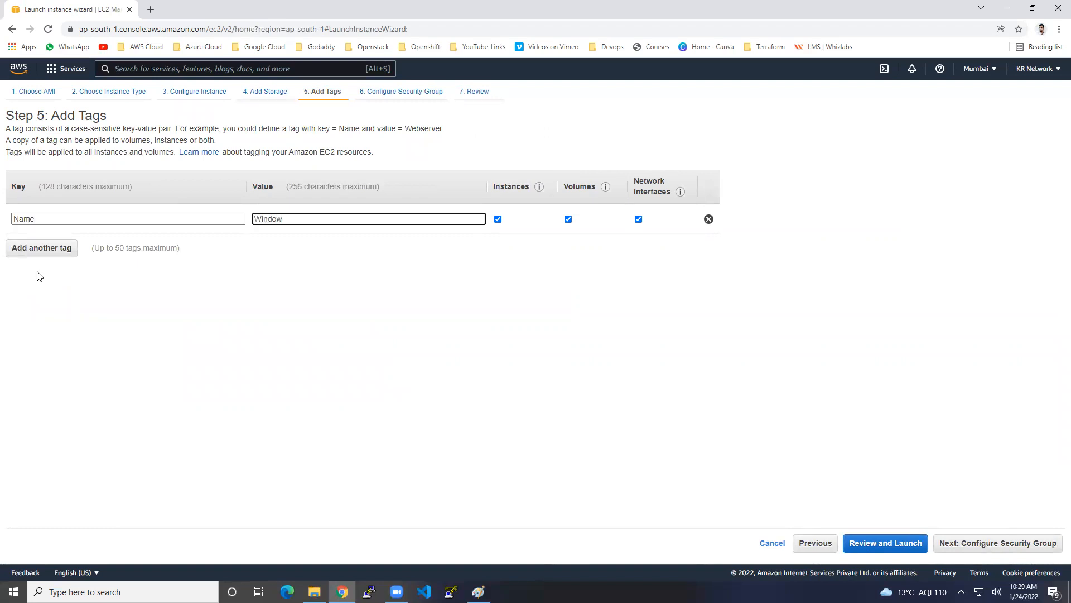
type("s-machine")
left_click(1024, 548)
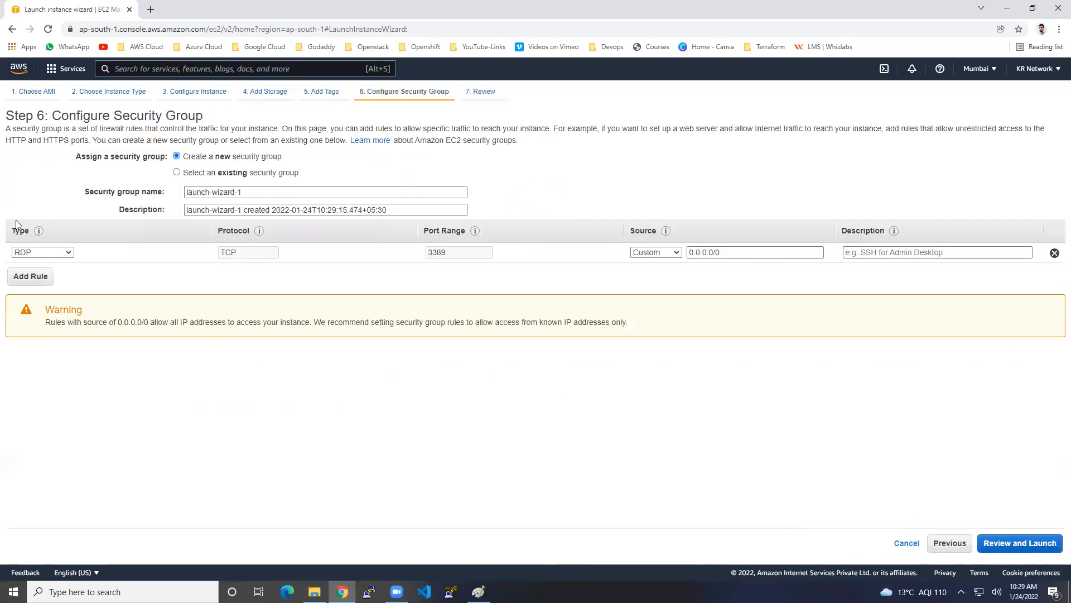
Create a new security group named windows-sg, described as 'this is my sg for windows server'
left_click_drag(52, 116, 200, 124)
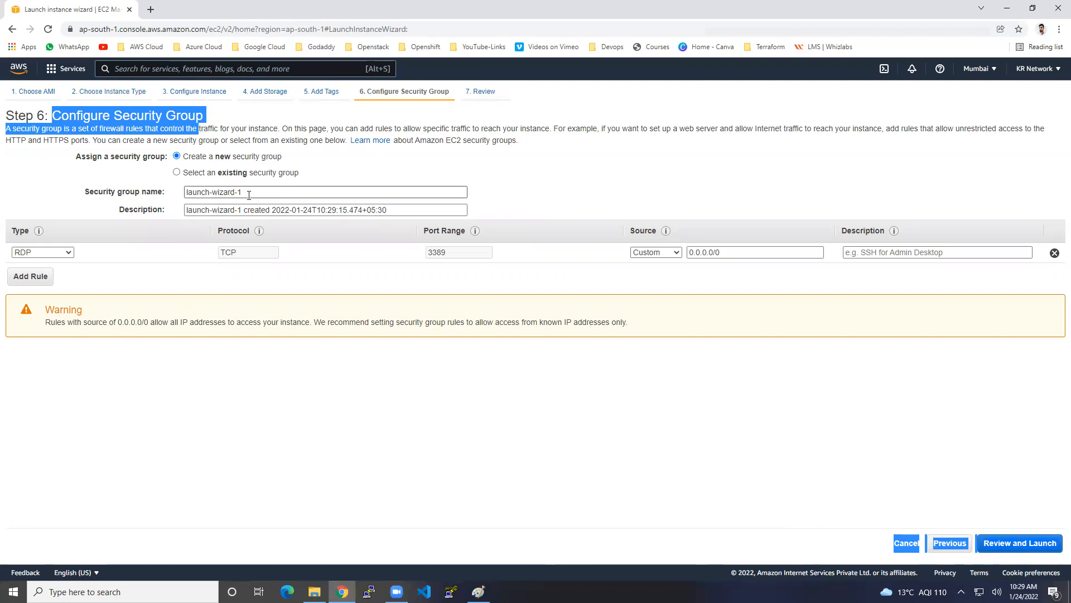
left_click(232, 173)
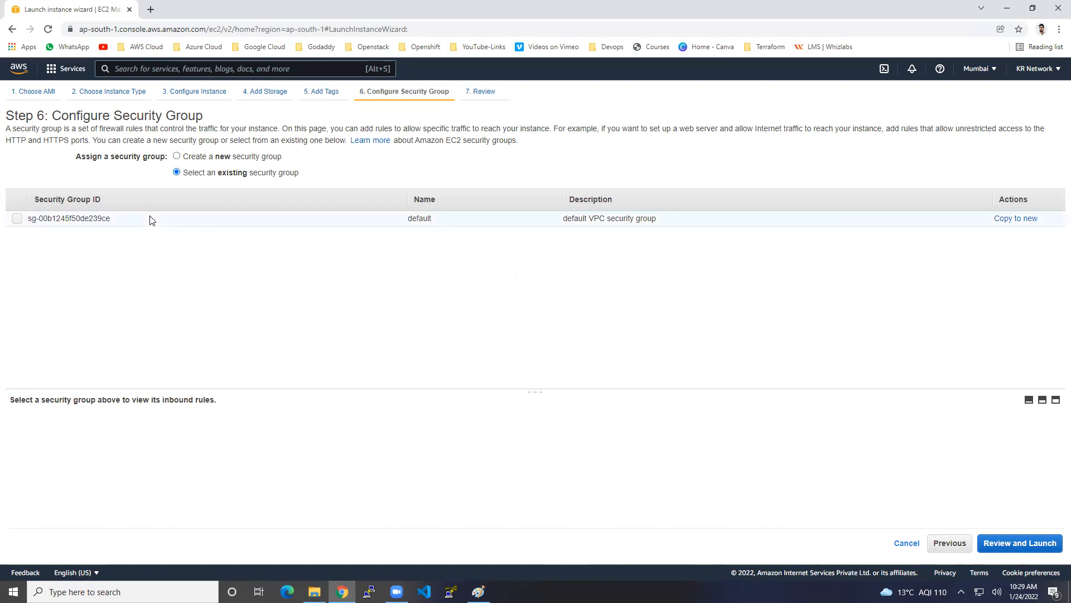
left_click(200, 157)
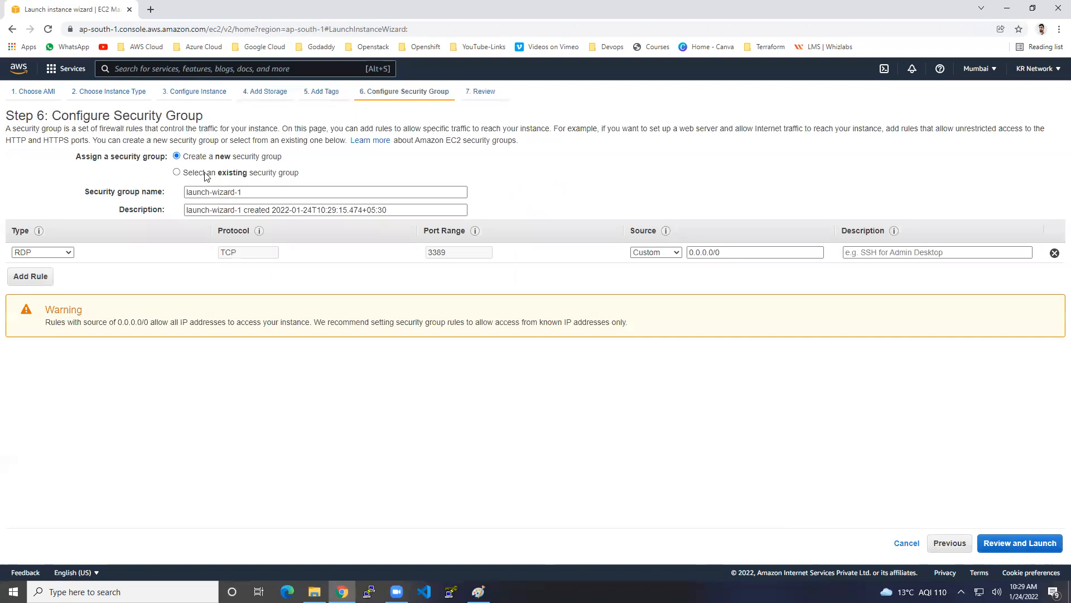
triple_click(231, 192)
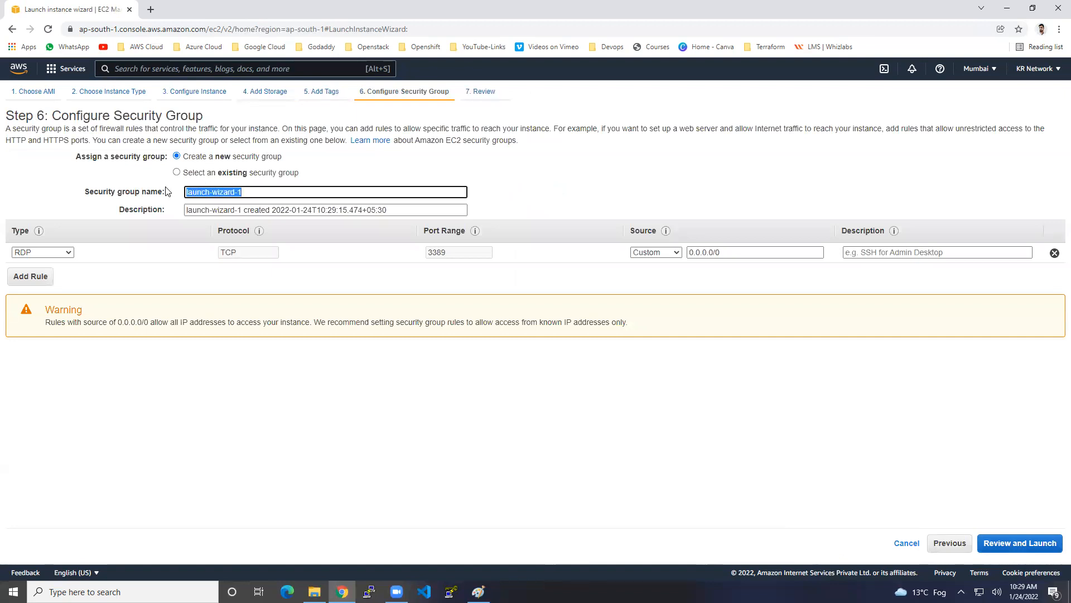
type("windows-sg")
left_click_drag(406, 210, 118, 192)
type("thi")
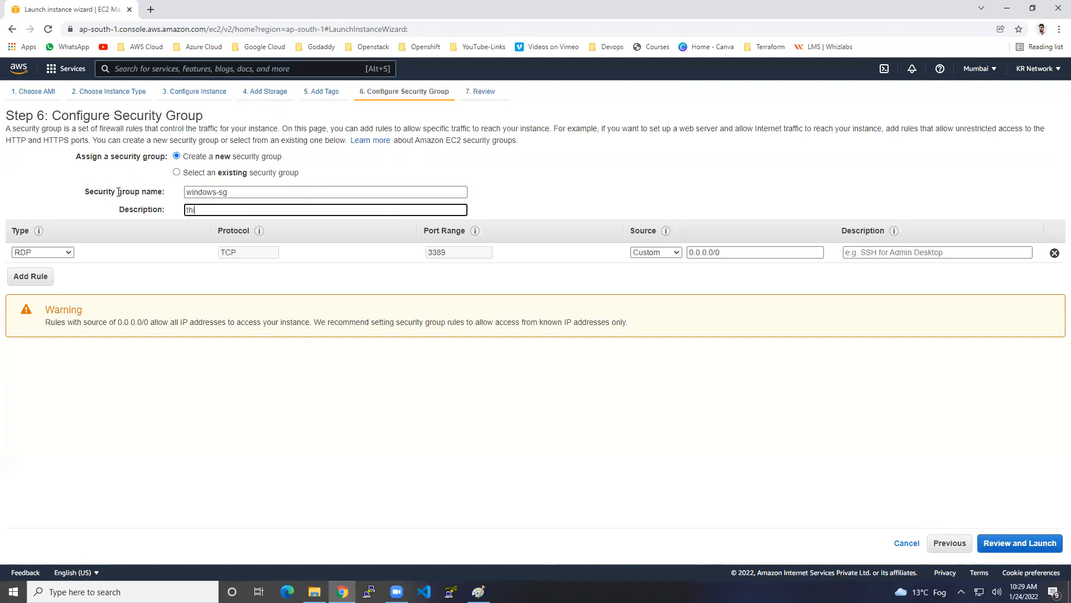
type("s is my sg for windows server")
Replace the default rule with a new RDP inbound rule allowing source 0.0.0.0/0
left_click(1054, 254)
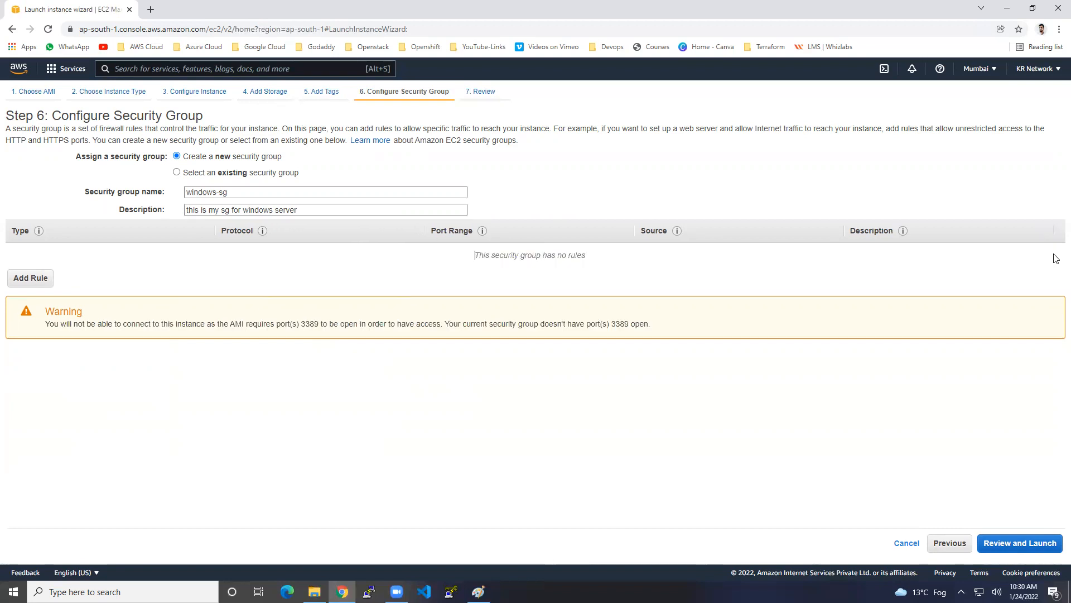
left_click(48, 280)
left_click(68, 252)
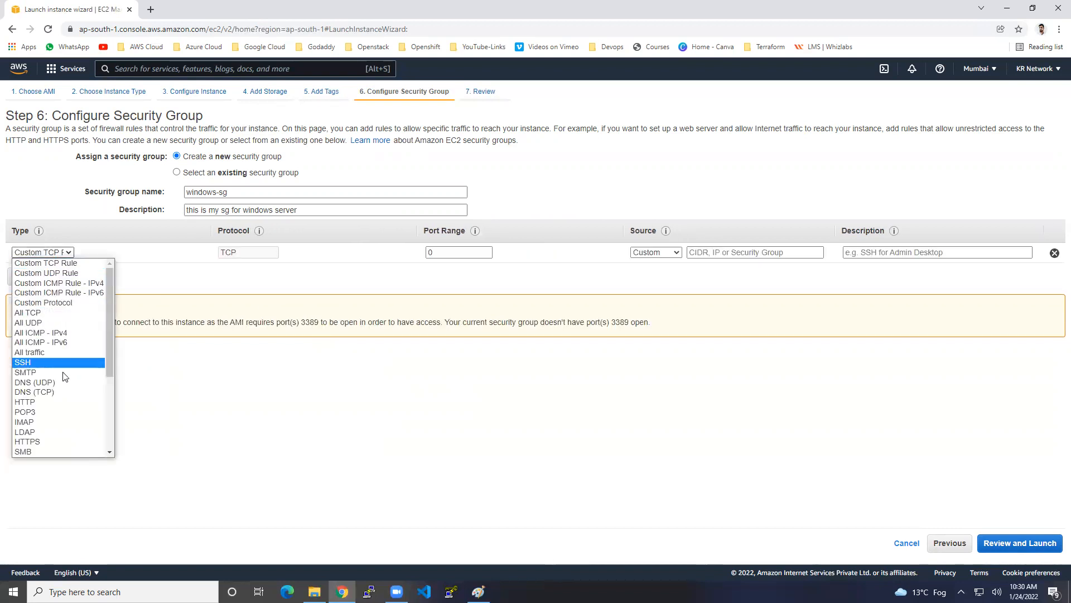
left_click(49, 351)
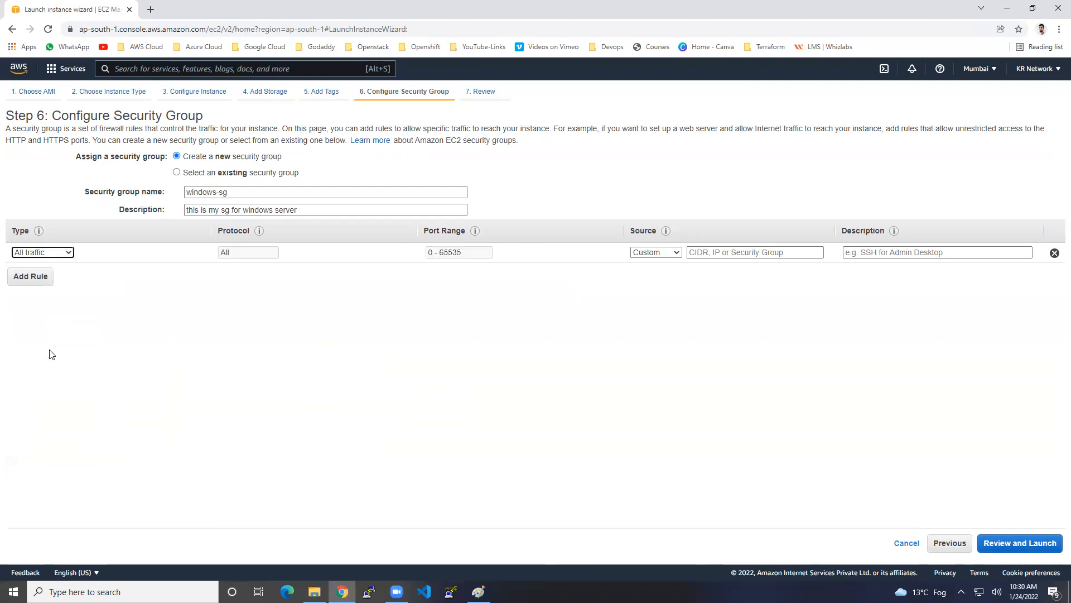
left_click(796, 258)
left_click(754, 277)
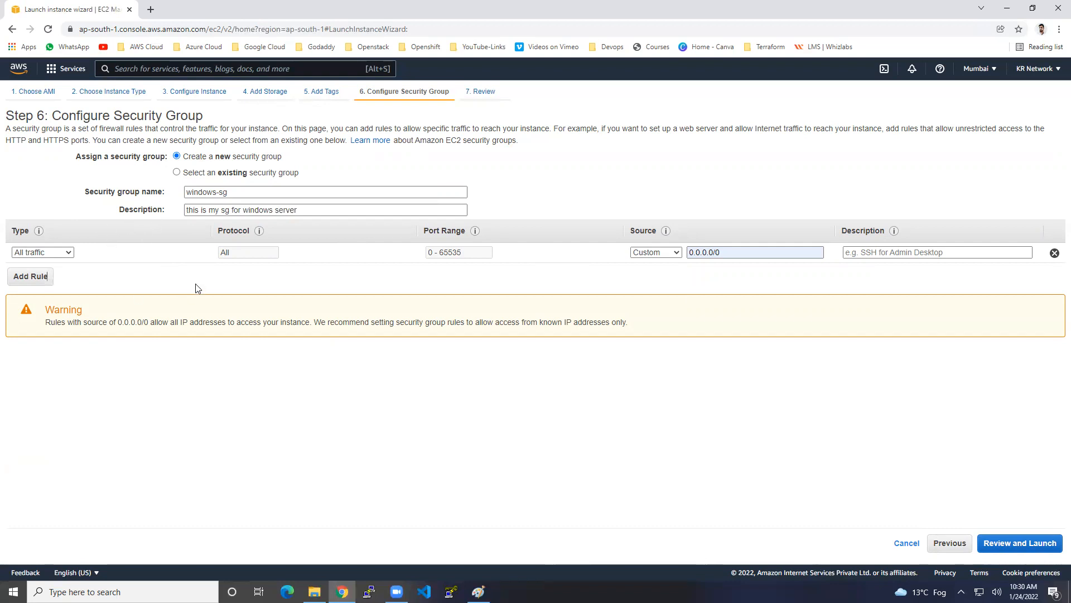
left_click(69, 253)
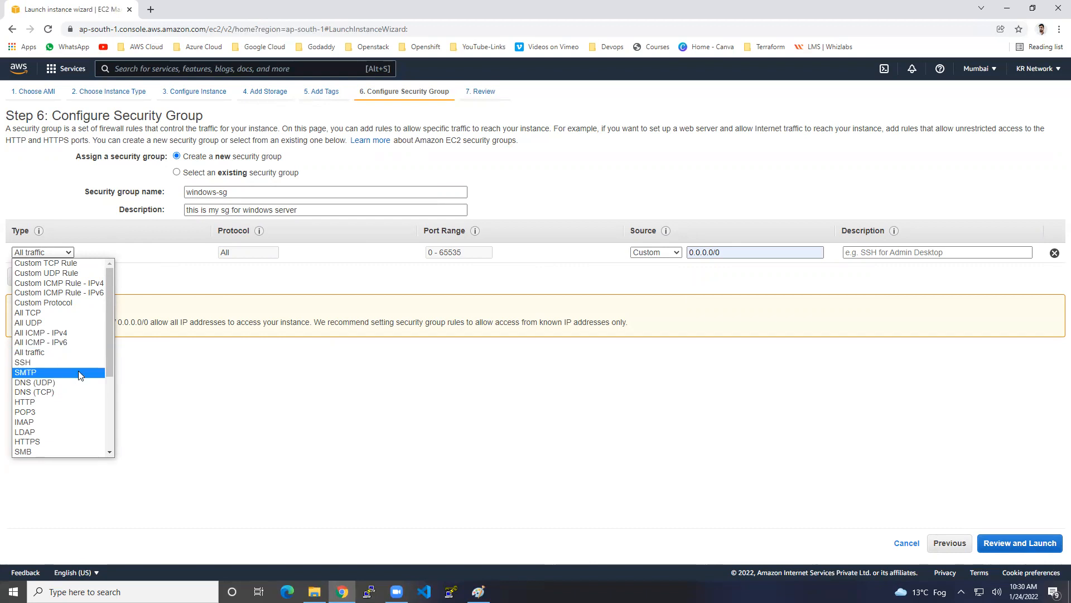
scroll(78, 370, "down", 5)
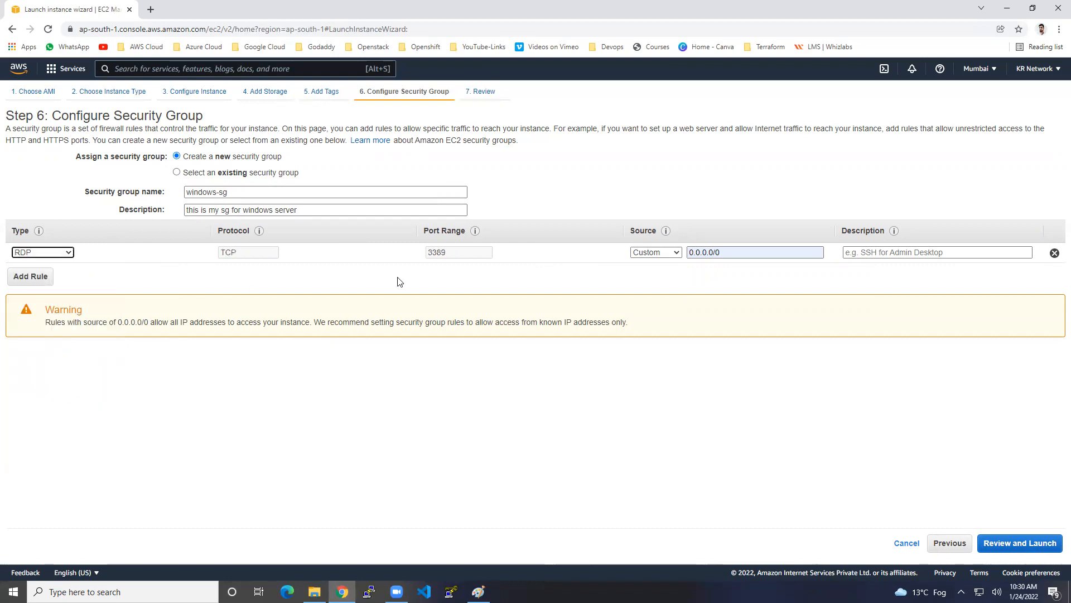
Add an All ICMP - IPv4 rule from 0.0.0.0/0 and proceed to the launch review
left_click(48, 281)
left_click(66, 274)
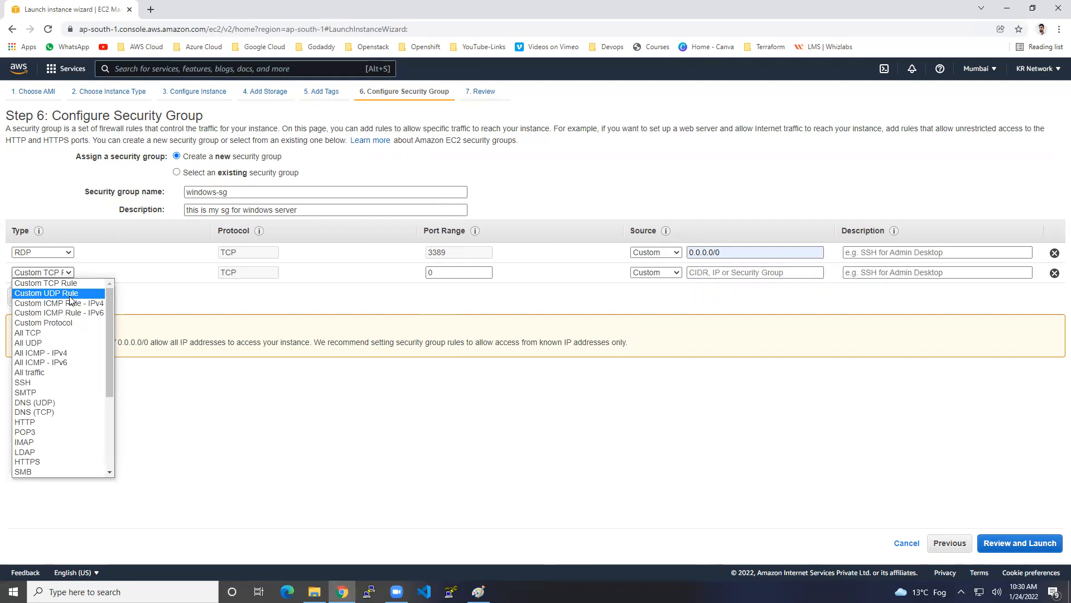
left_click(66, 353)
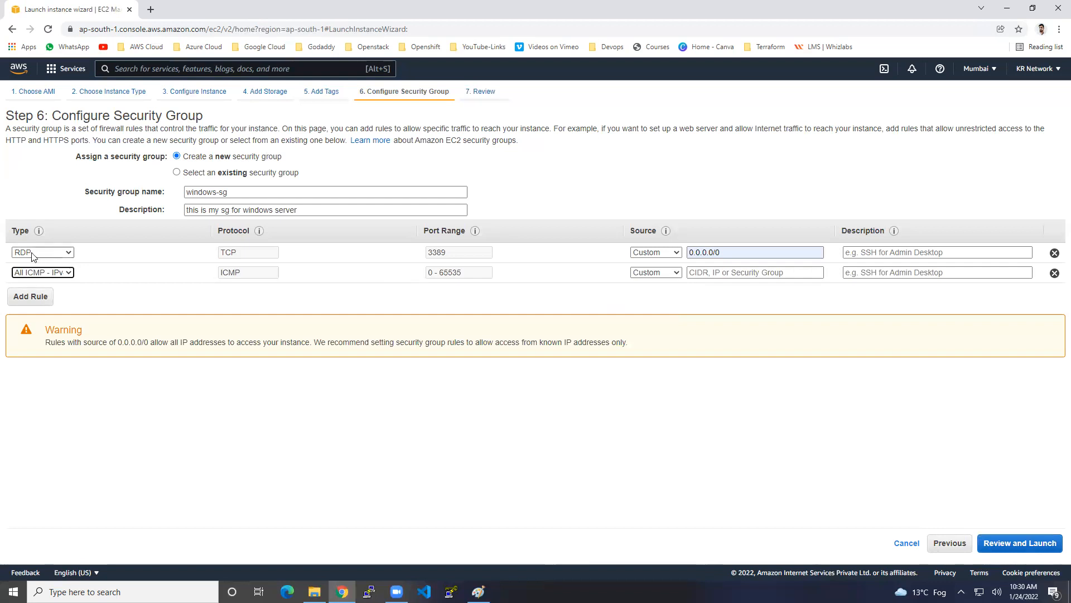
left_click(725, 272)
left_click(723, 292)
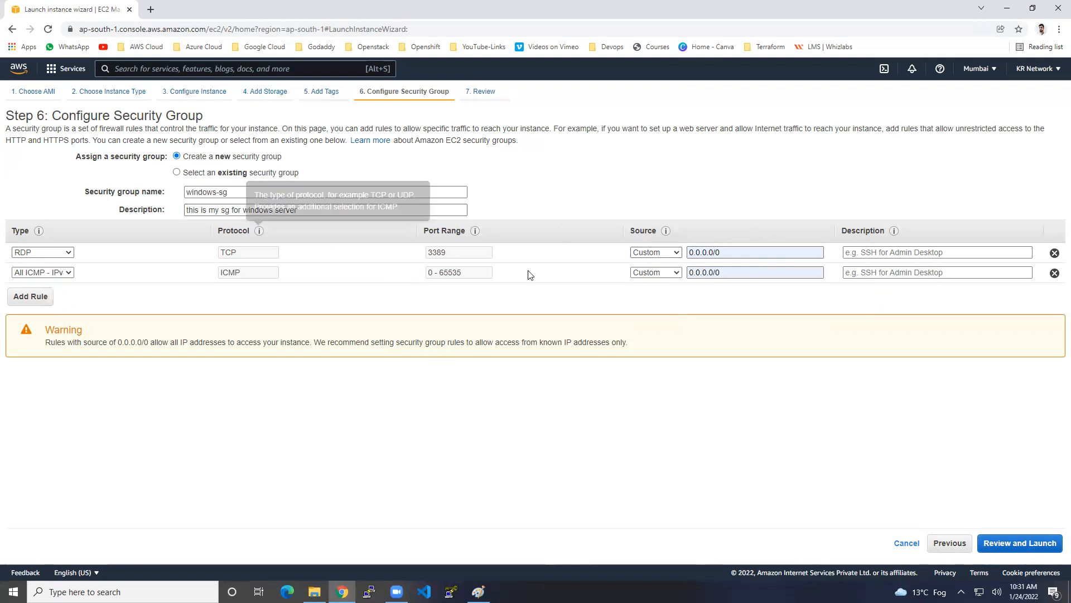
left_click(1037, 542)
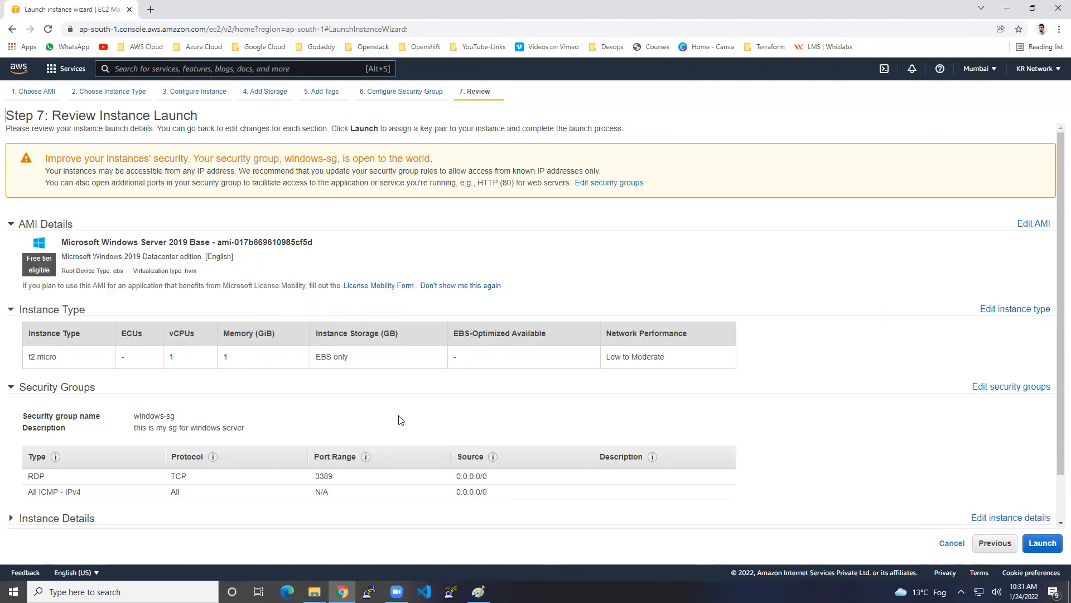
Create a new key pair named windows, download windows.pem, and launch the instance
left_click(1039, 550)
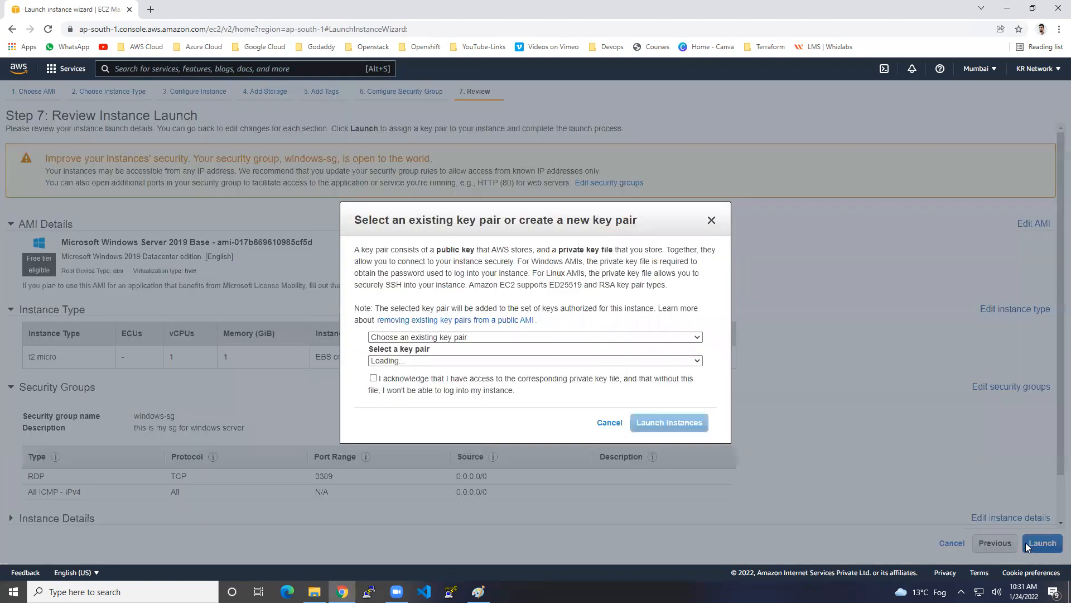
left_click(450, 337)
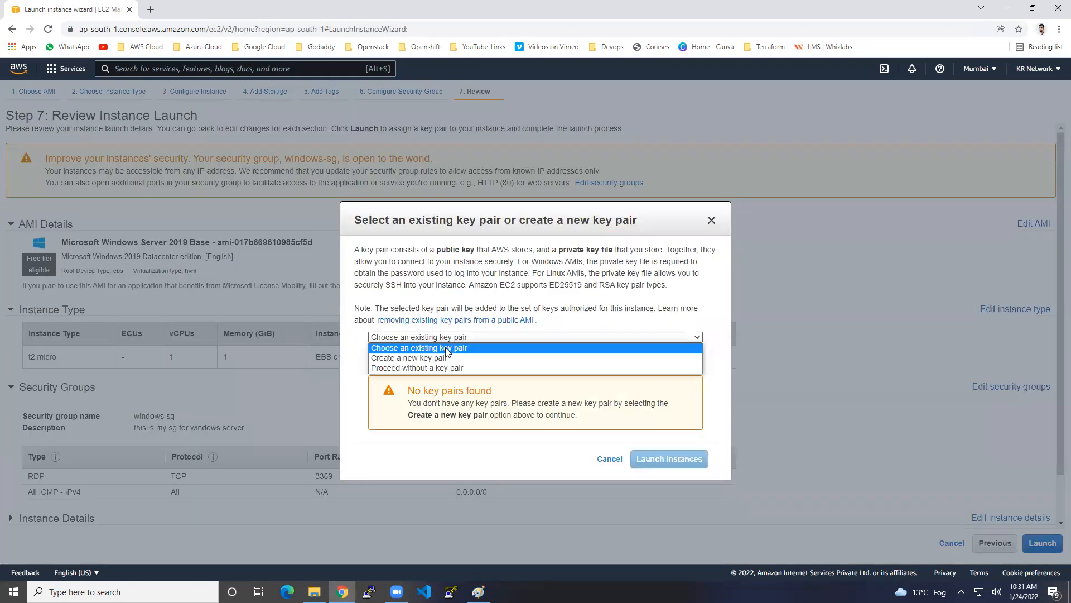
left_click(424, 358)
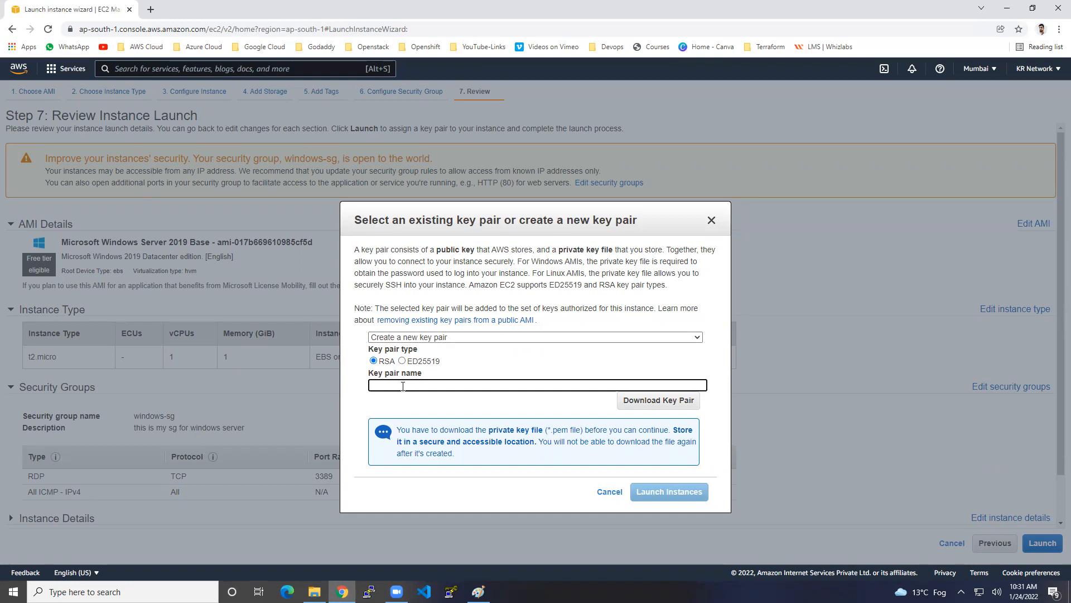
type("windows")
left_click(636, 401)
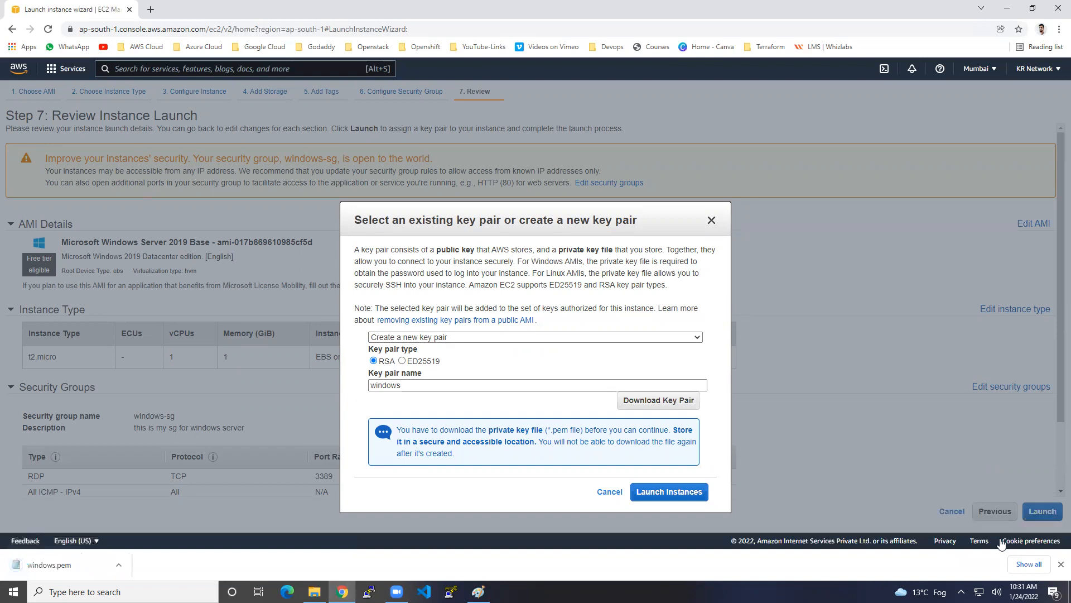
left_click(1060, 564)
left_click(669, 491)
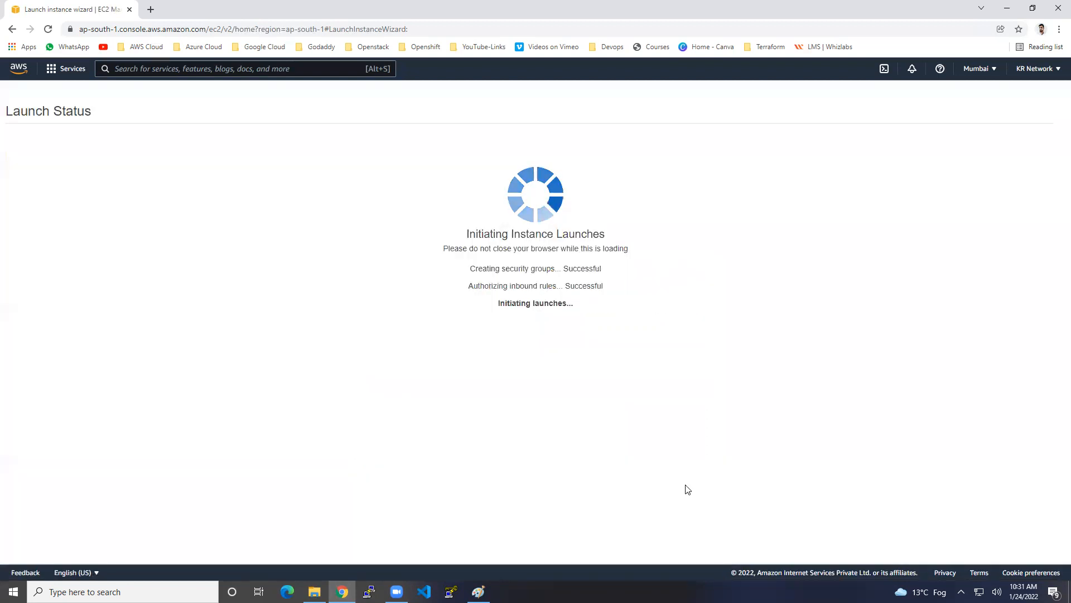
Open Windows-machine's details and highlight its public IPv4, private DNS, private IPv4 and public DNS
left_click(1018, 472)
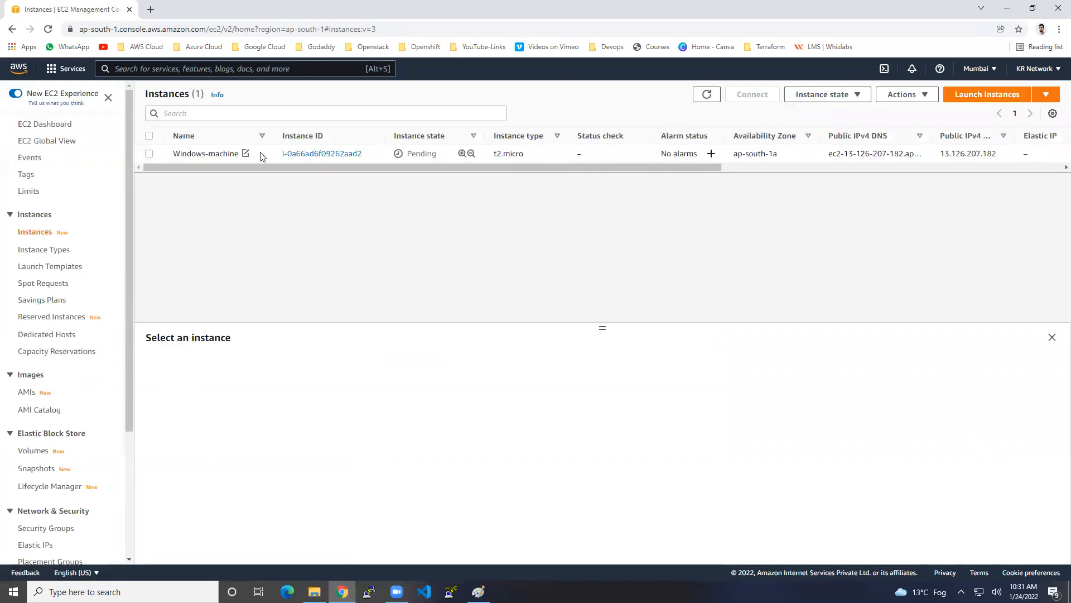
left_click(255, 154)
left_click_drag(602, 328, 599, 250)
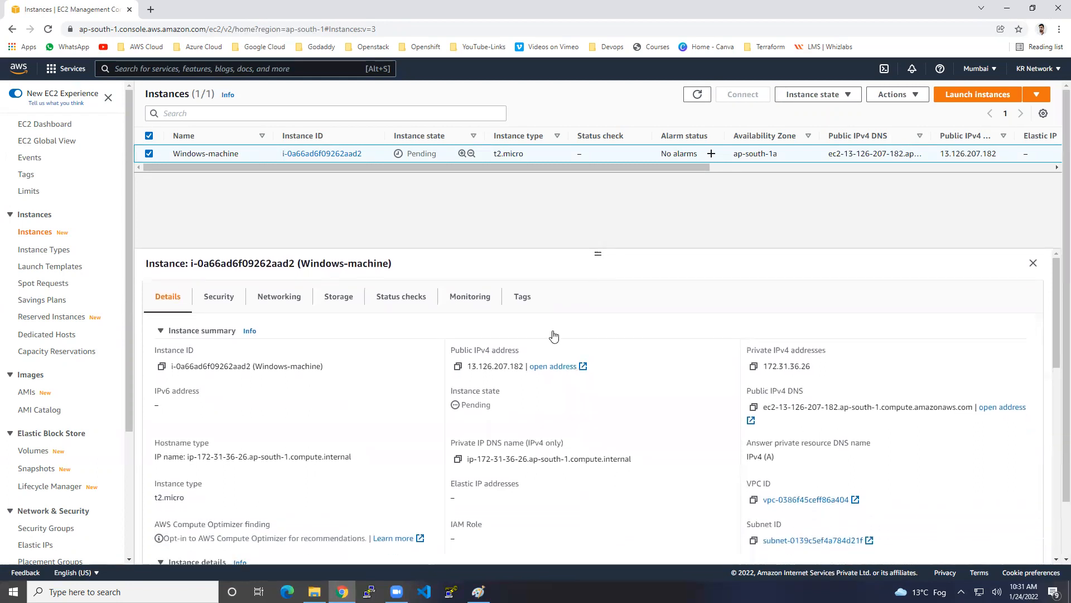
left_click_drag(473, 351, 495, 390)
left_click_drag(486, 458, 564, 457)
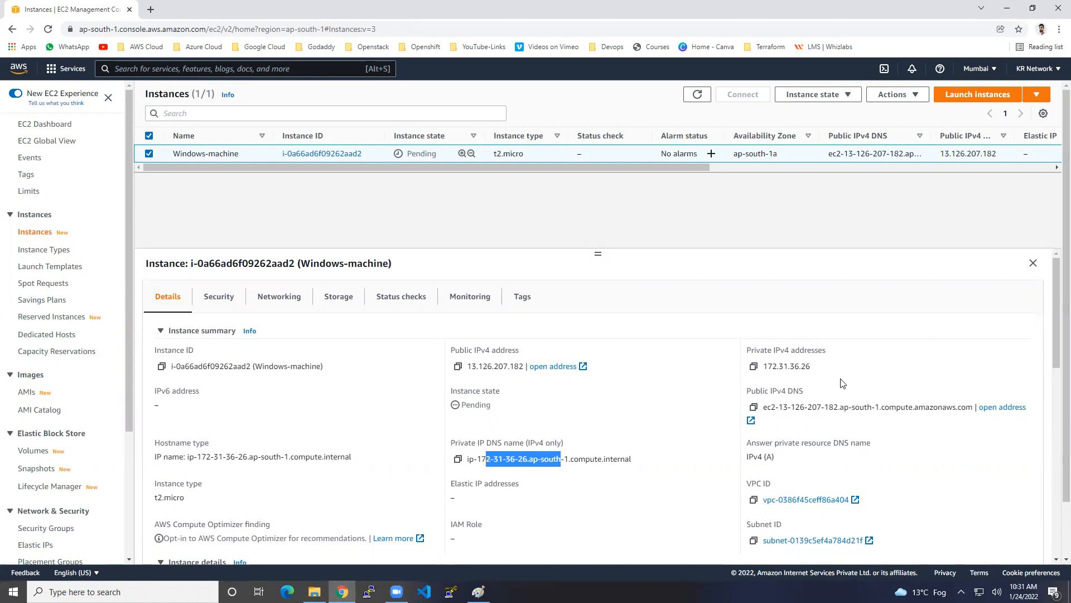
left_click_drag(791, 366, 815, 368)
left_click_drag(806, 407, 864, 408)
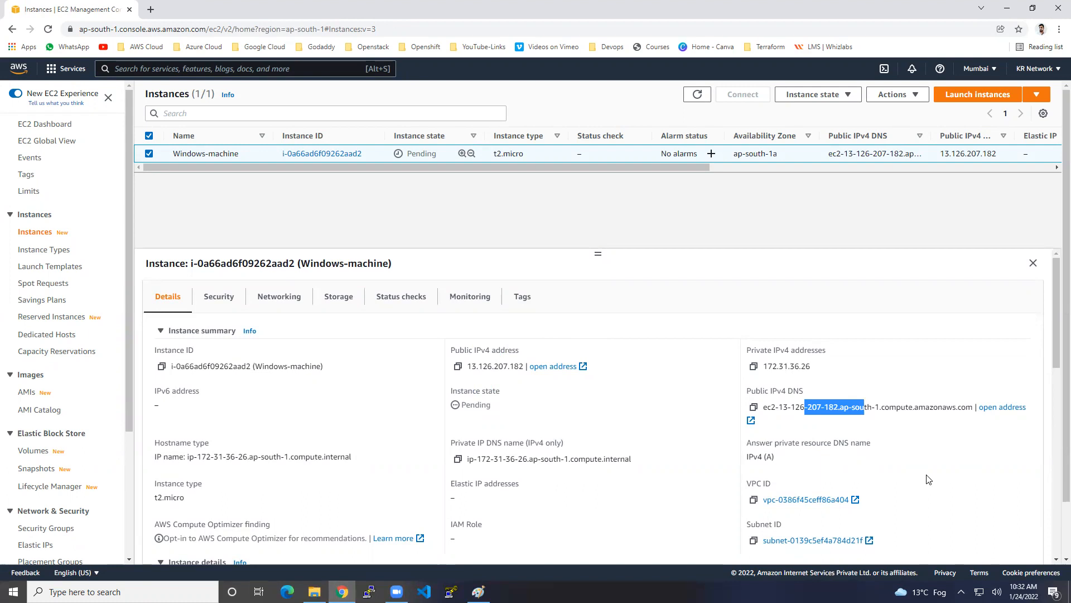
Point out the windows platform and ap-south-1a zone, then refresh the instances list
scroll(928, 479, "down", 2)
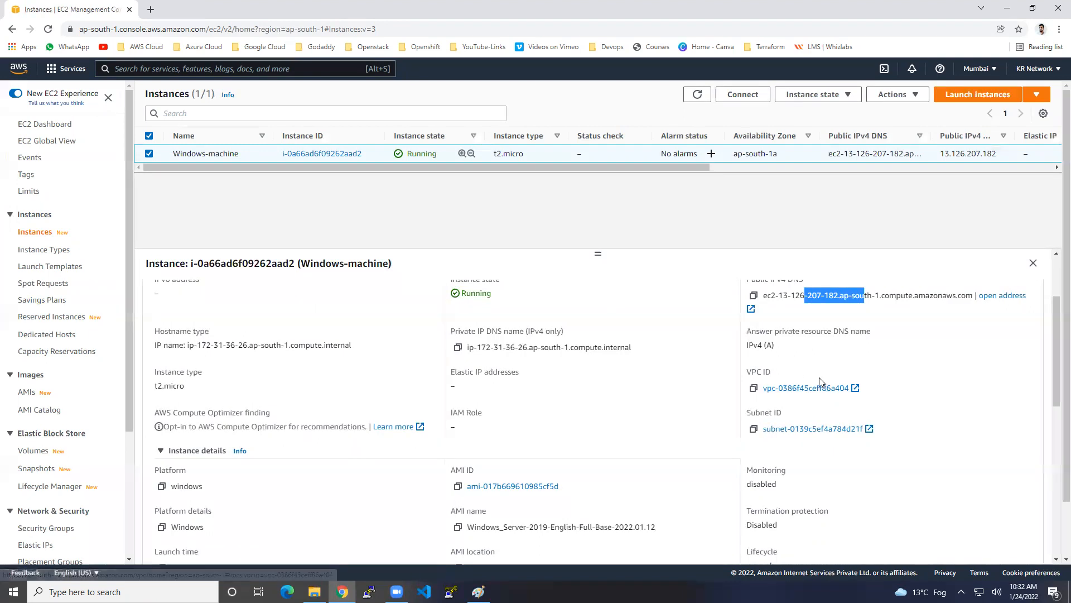
scroll(849, 461, "down", 3)
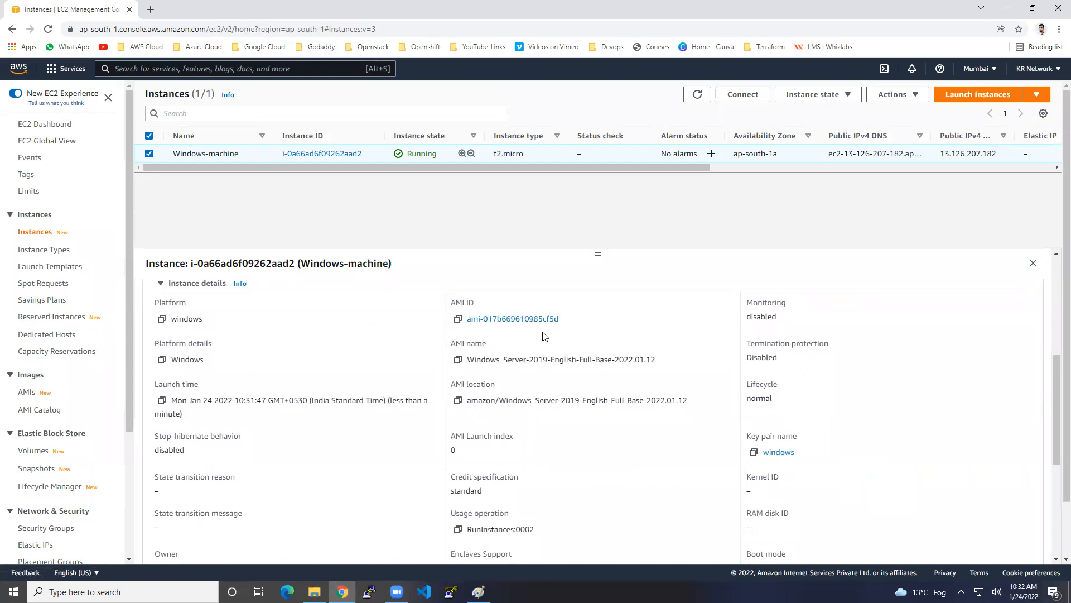
scroll(565, 387, "up", 2)
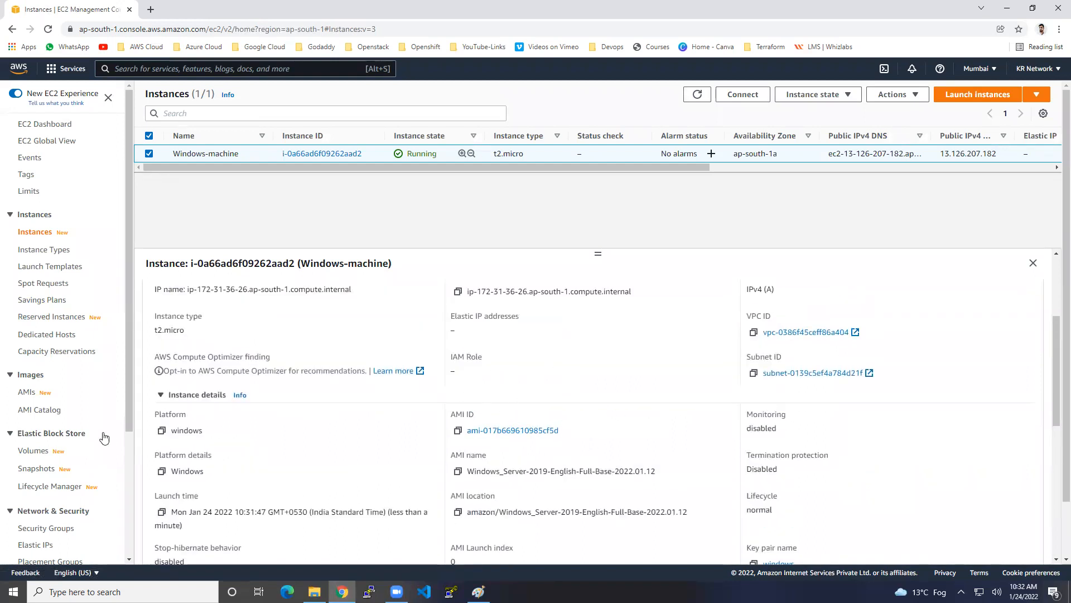
left_click_drag(192, 432, 208, 436)
scroll(208, 437, "up", 3)
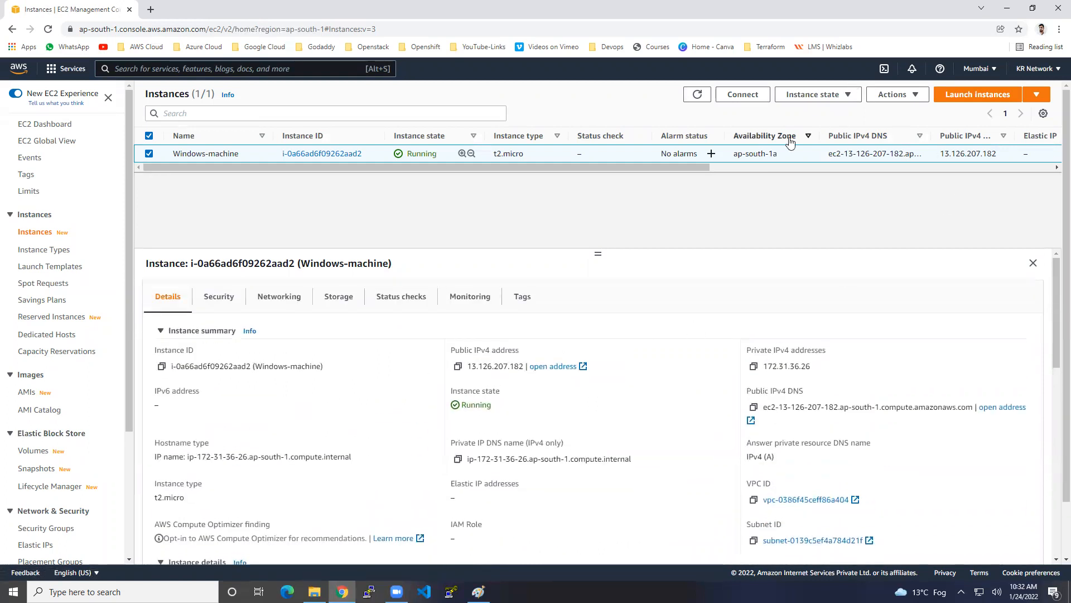
left_click_drag(753, 153, 776, 158)
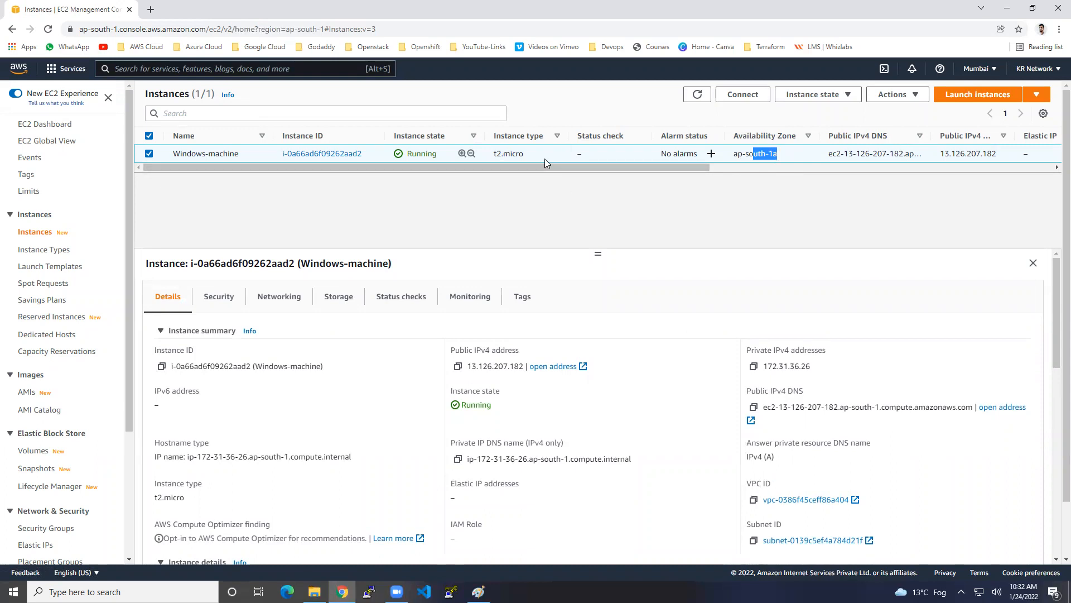
left_click(699, 96)
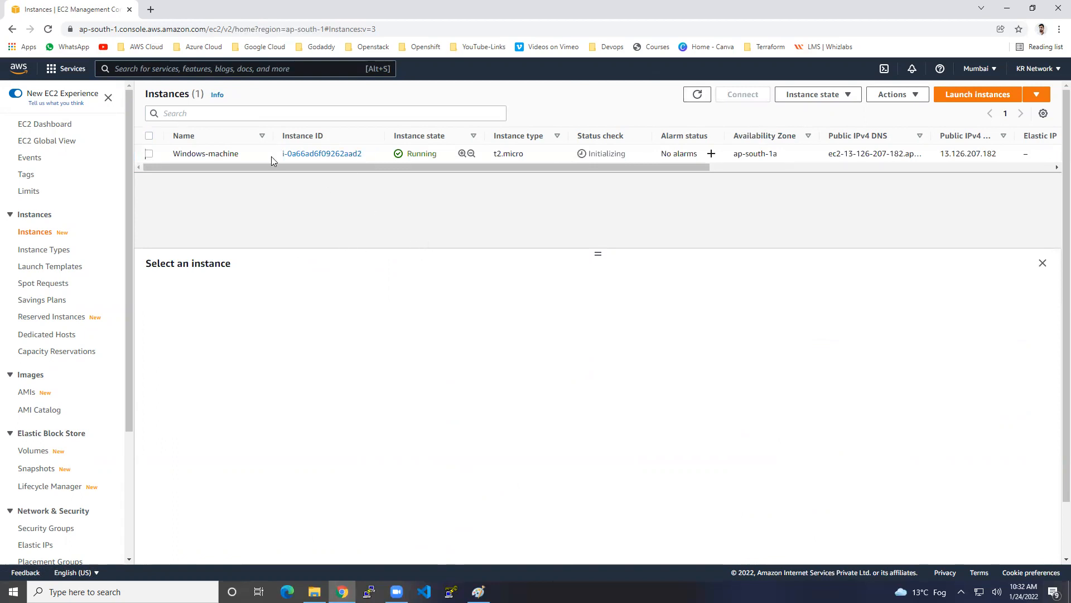
Select Windows-machine and review its 3389 and ICMP inbound security rules
left_click(264, 159)
left_click(227, 297)
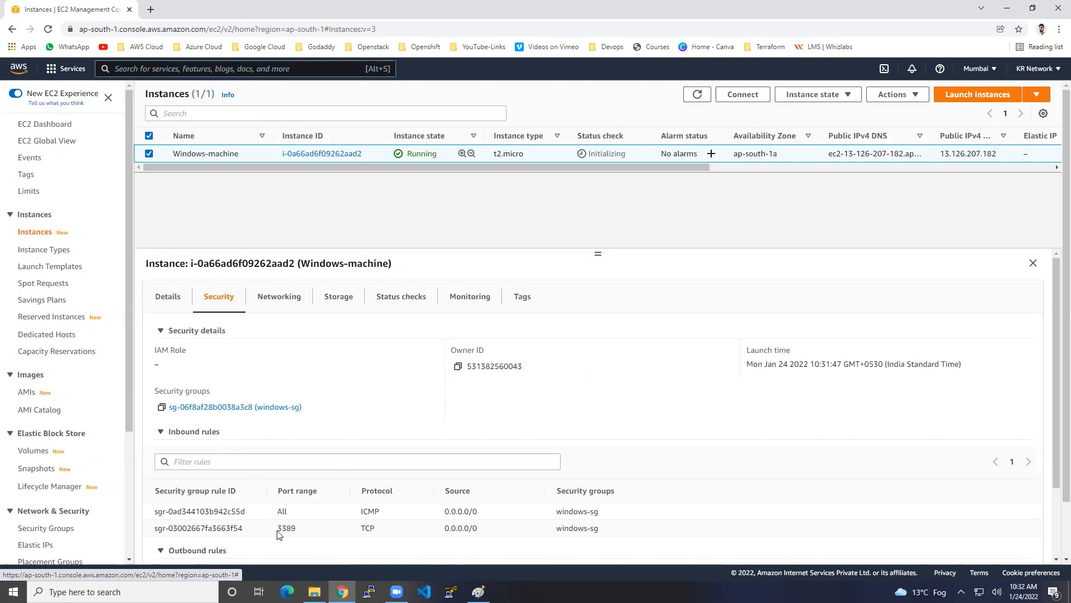
left_click_drag(277, 528, 295, 529)
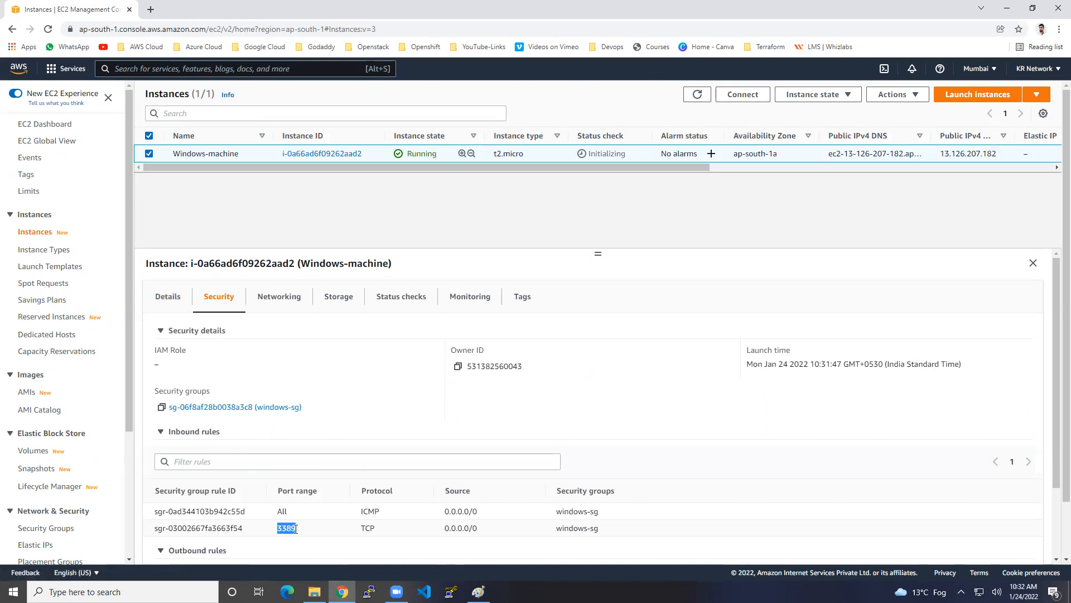
left_click_drag(376, 511, 385, 517)
Review the instance's networking settings, then its storage volumes
left_click(285, 296)
scroll(576, 489, "down", 5)
scroll(576, 488, "down", 1)
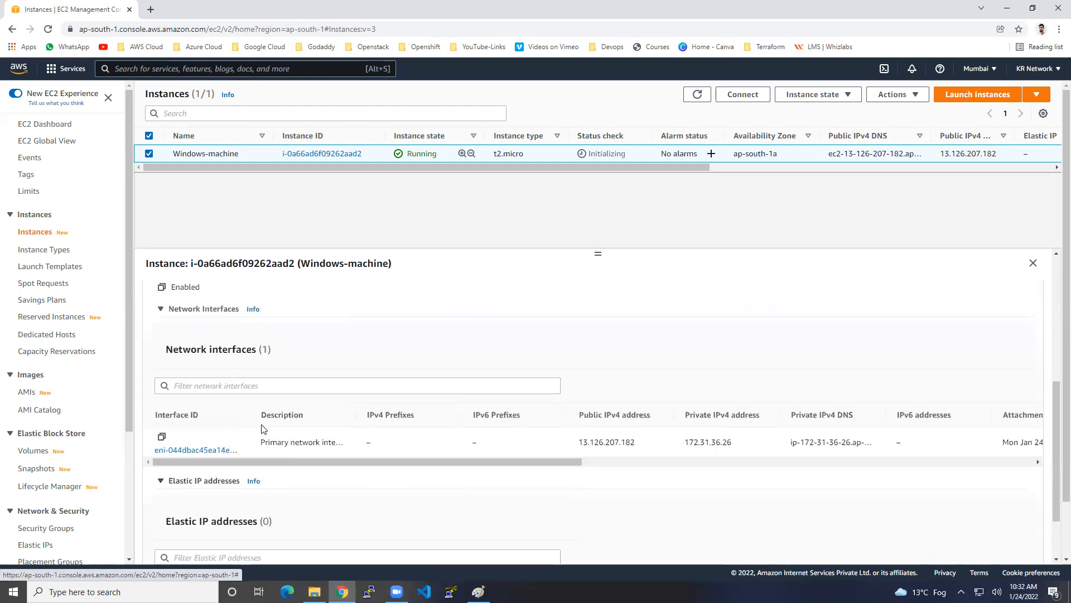
left_click_drag(252, 415, 351, 415)
scroll(335, 440, "up", 6)
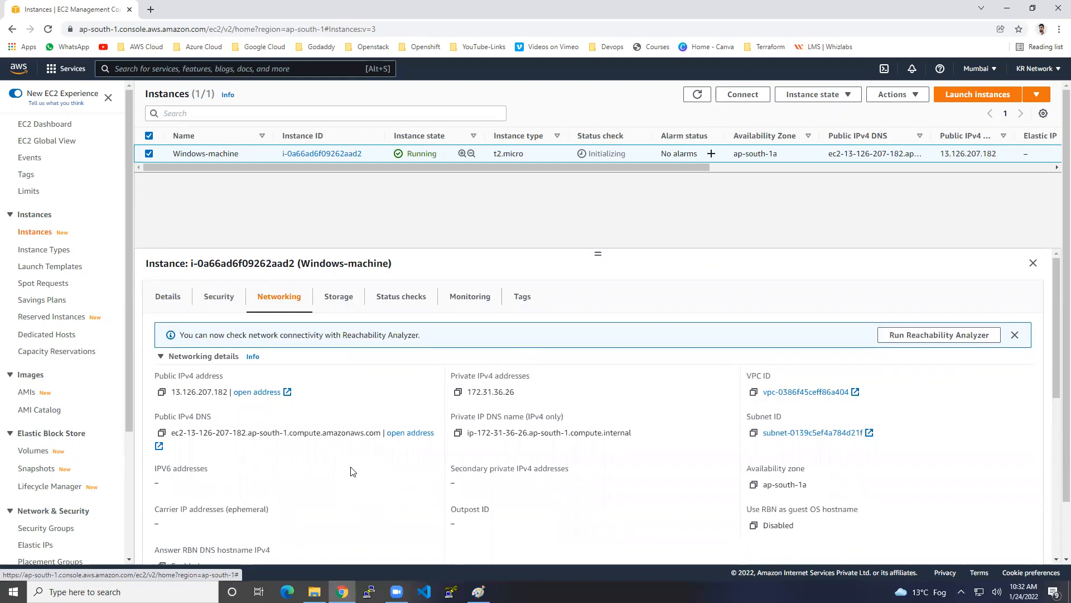
left_click(219, 299)
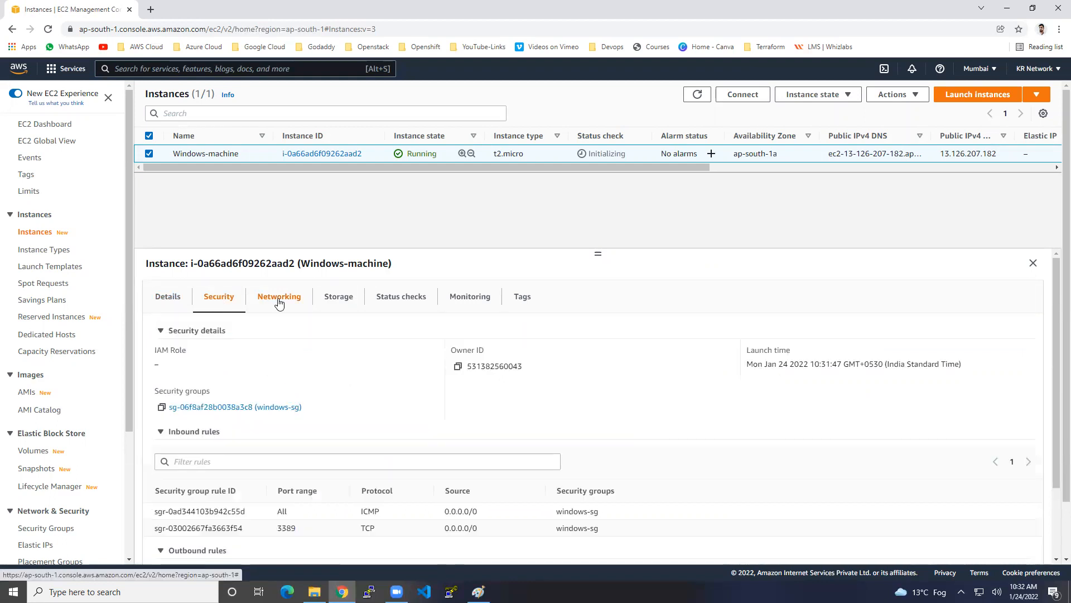
left_click(279, 303)
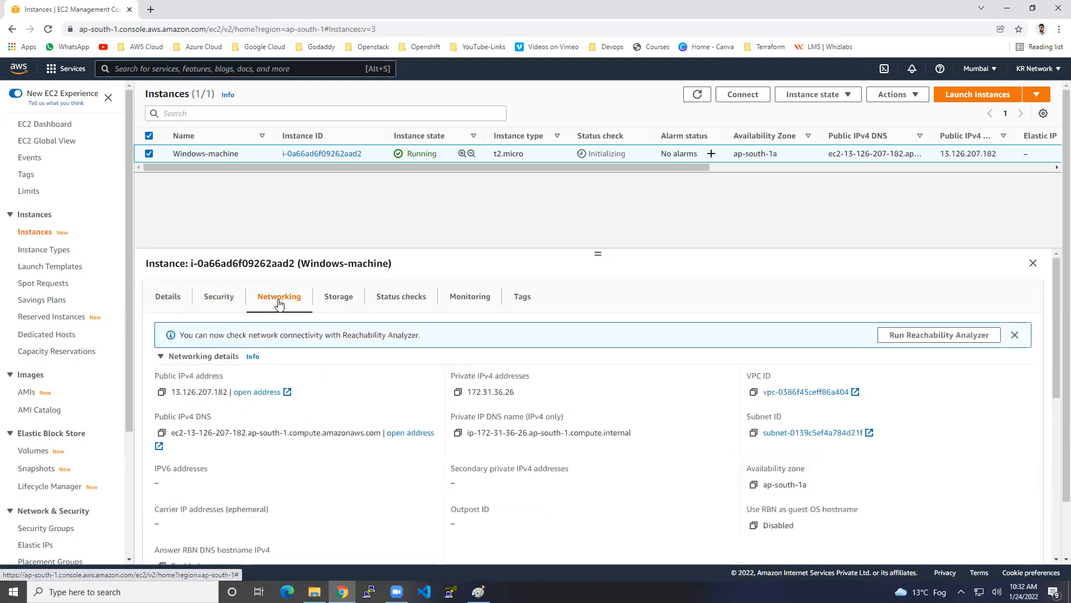
left_click(338, 302)
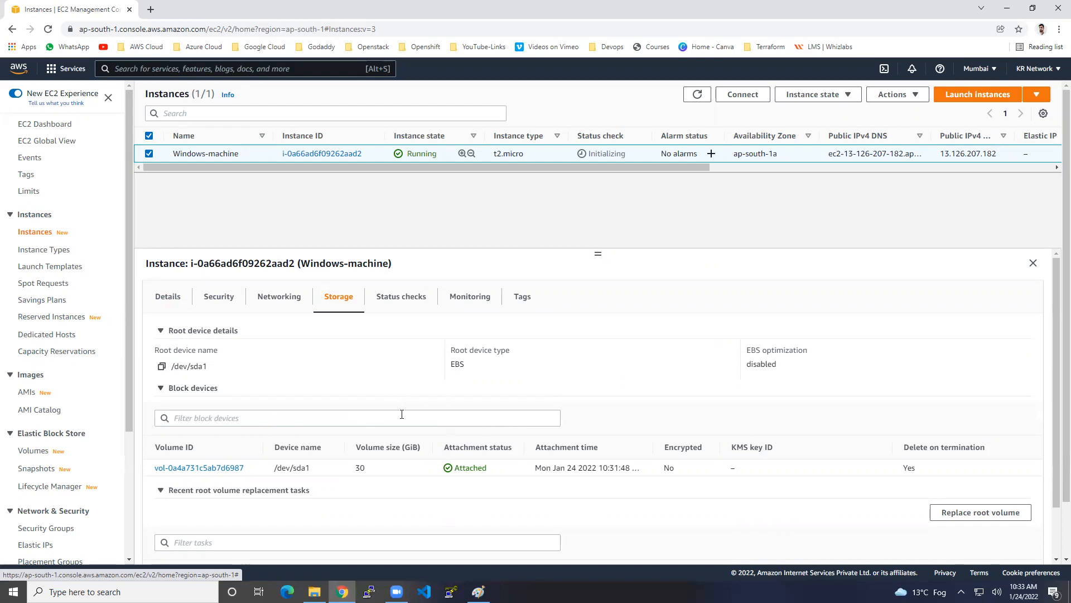
Copy the instance's public IPv4 address and open Command Prompt with cmd
left_click(168, 296)
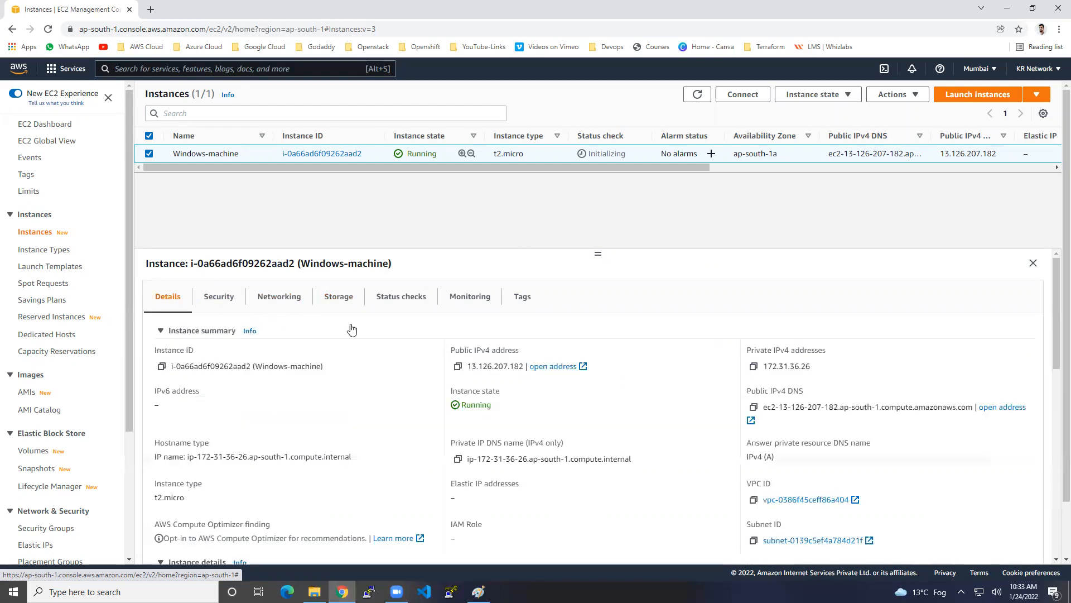
left_click(458, 366)
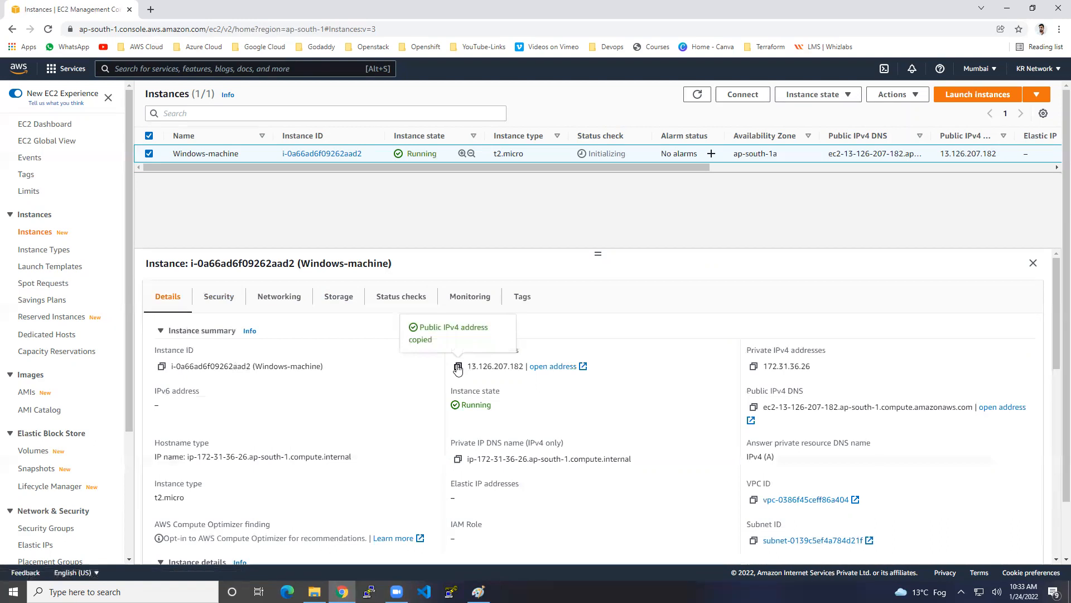
key("super+r")
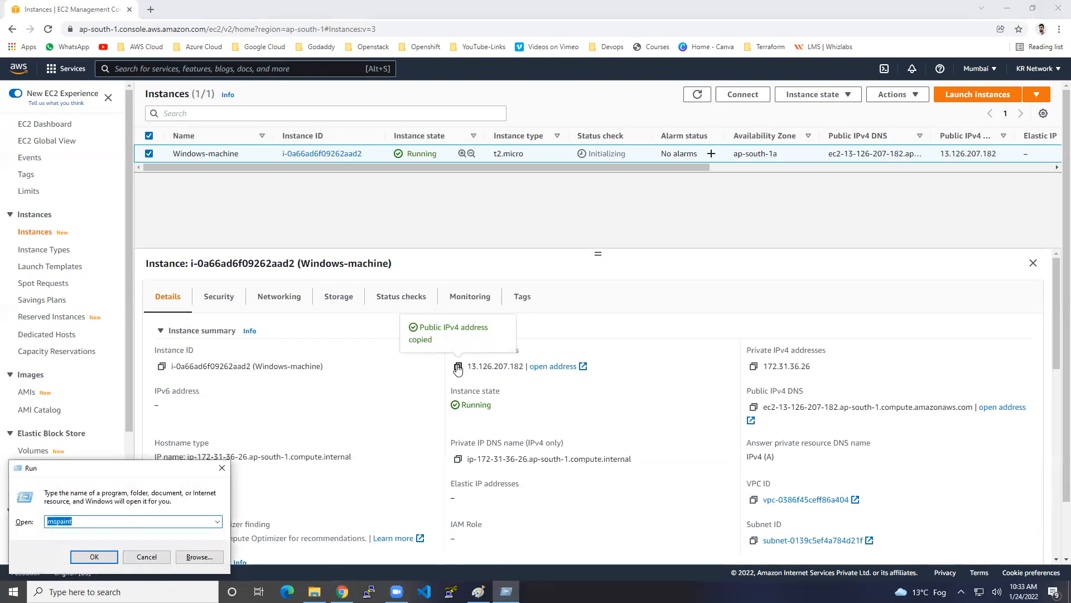
type("cmd")
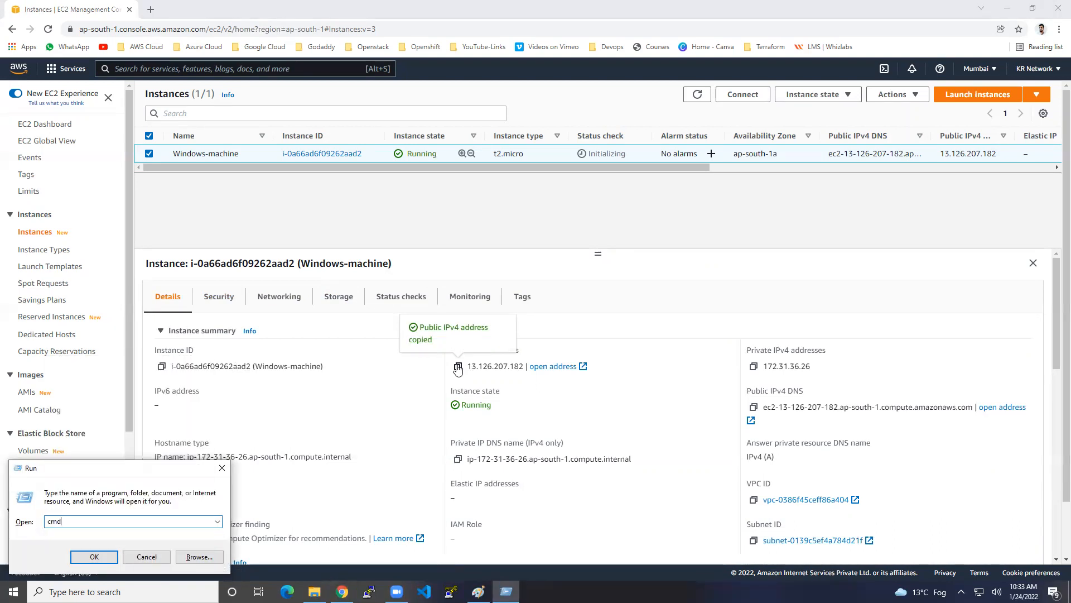
key("Return")
Ping 13.126.207.182, which times out with 100% loss, then minimize the prompt
type("ping")
right_click(389, 272)
key("Return")
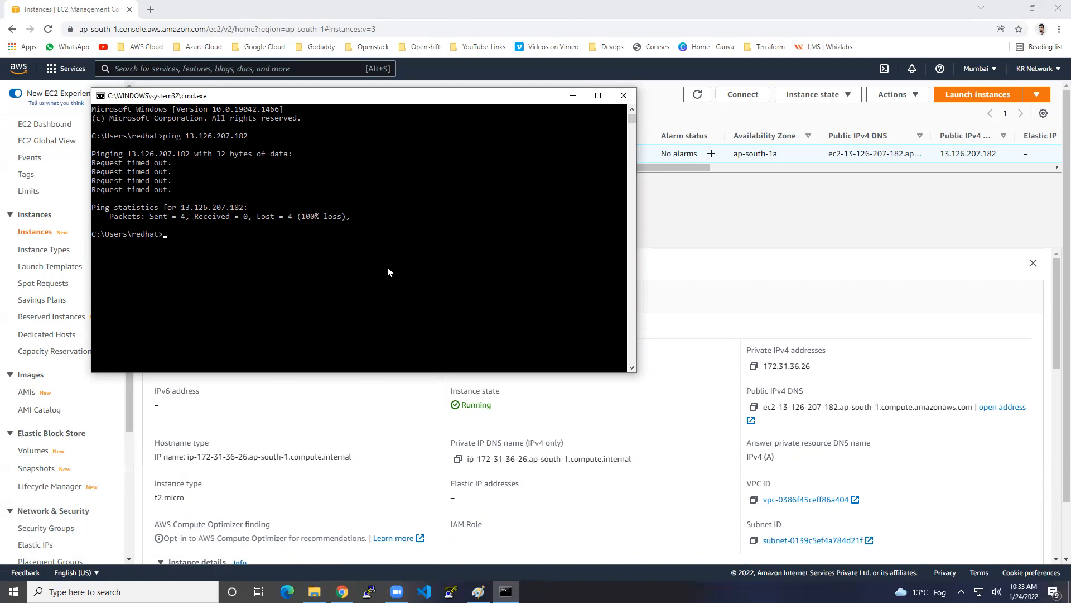
left_click(573, 95)
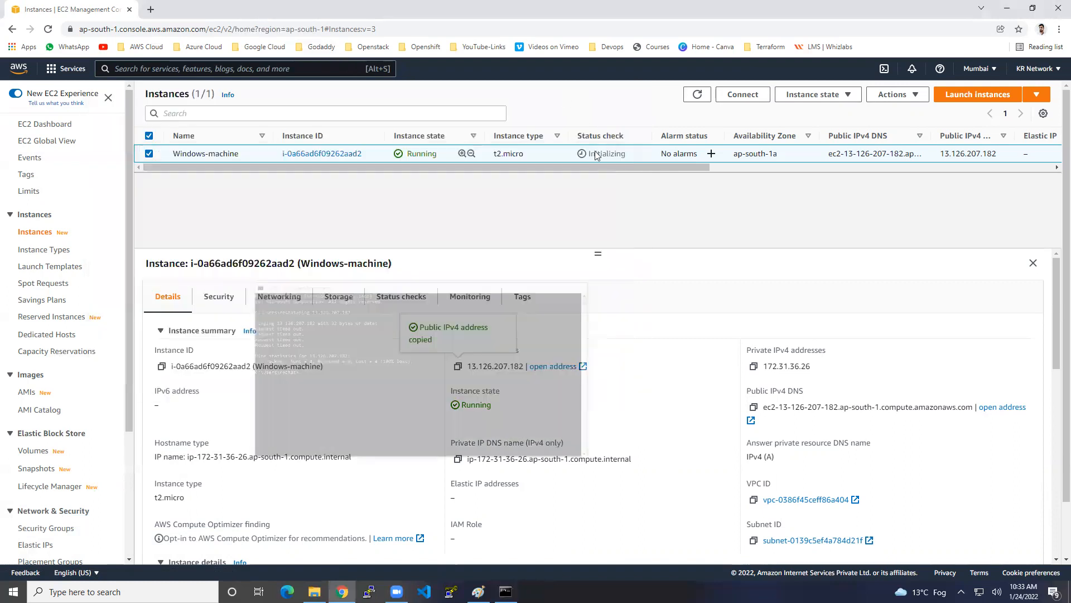
Open Windows-machine's RDP client connection options and go to Get password
left_click(744, 99)
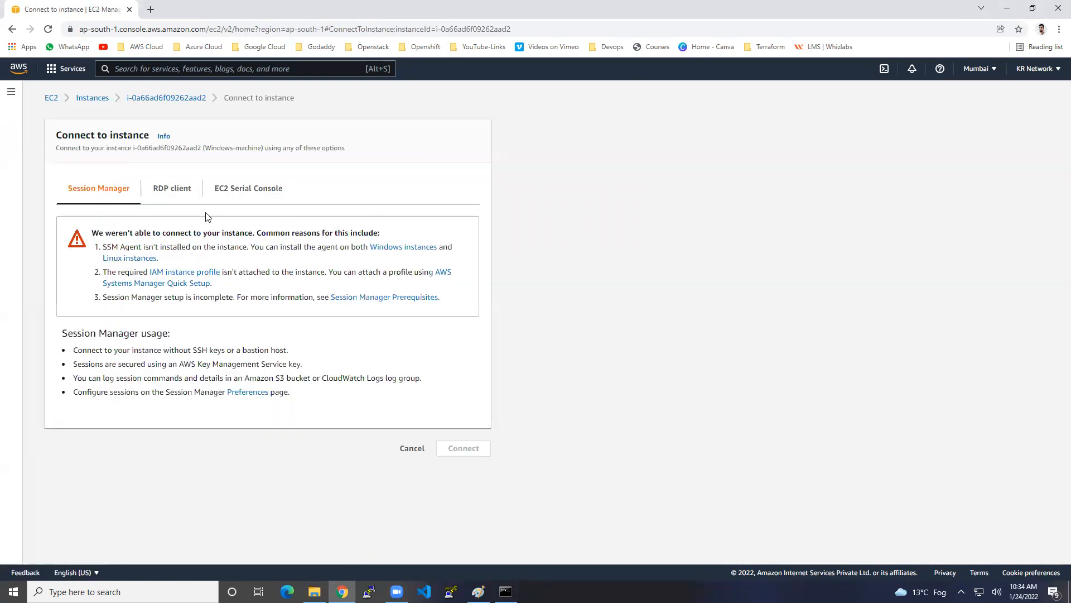
left_click(191, 196)
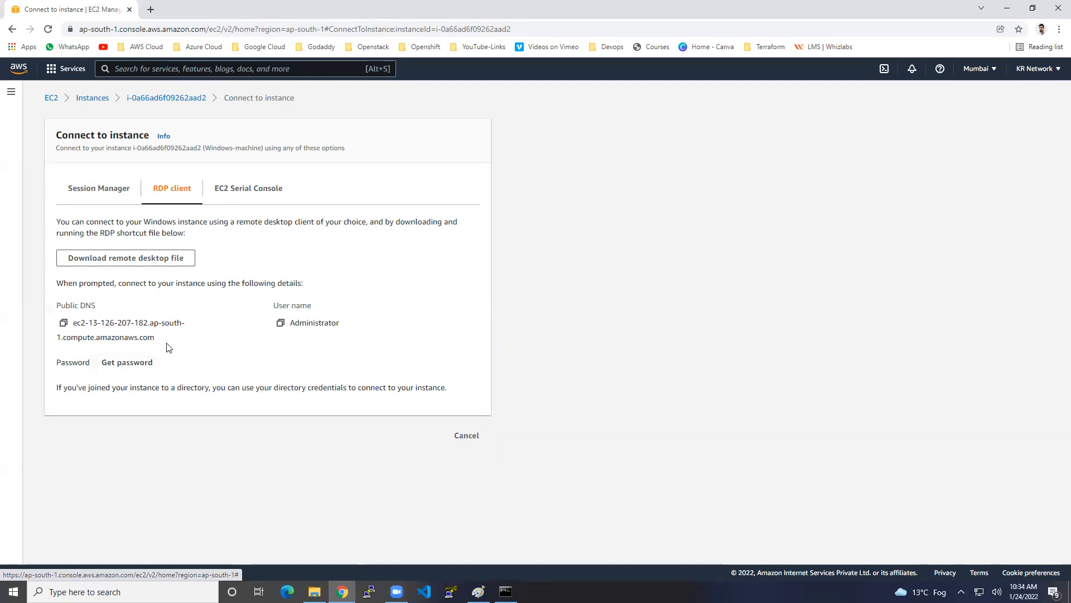
left_click(134, 362)
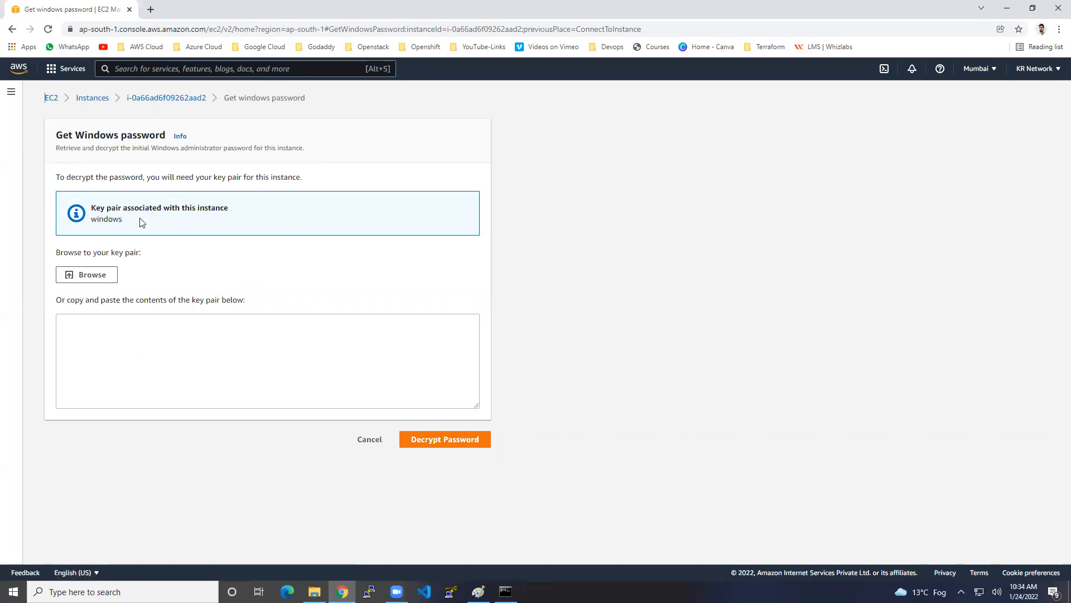
Load windows.pem from Downloads, decrypt the Administrator password, and copy it
mouse_move(124, 208)
left_mouse_down()
mouse_move(149, 208)
mouse_move(109, 219)
mouse_move(125, 221)
left_mouse_up()
left_click(97, 277)
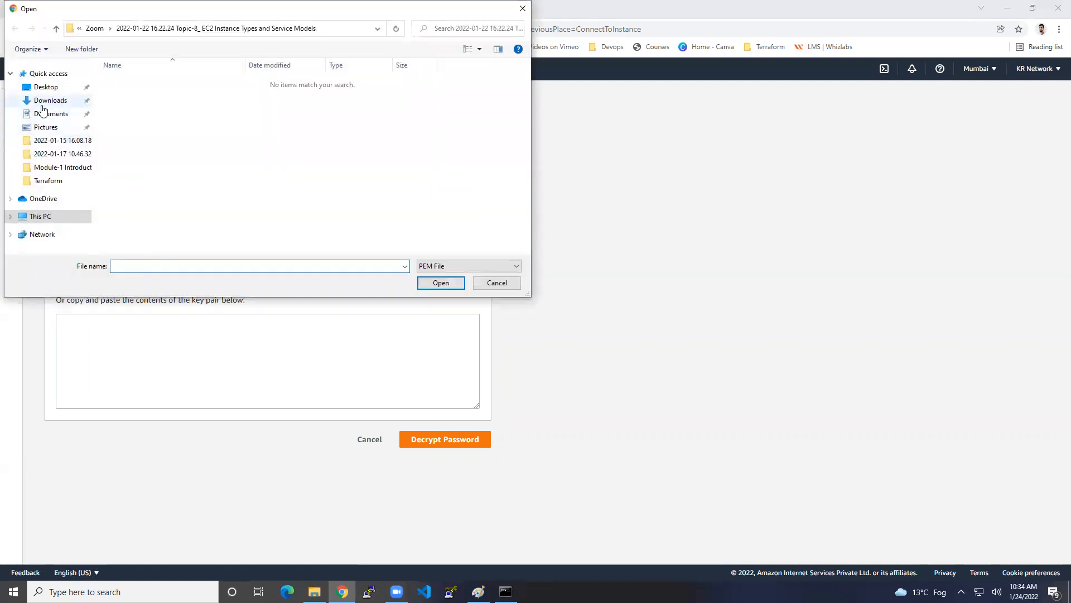
left_click(45, 105)
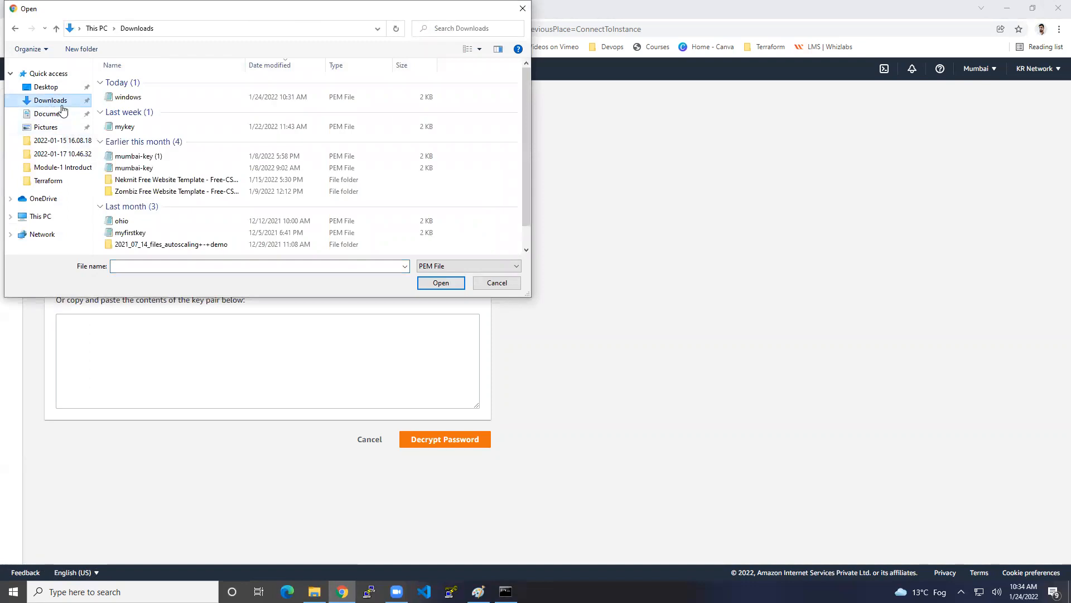
left_click(131, 101)
left_click(434, 281)
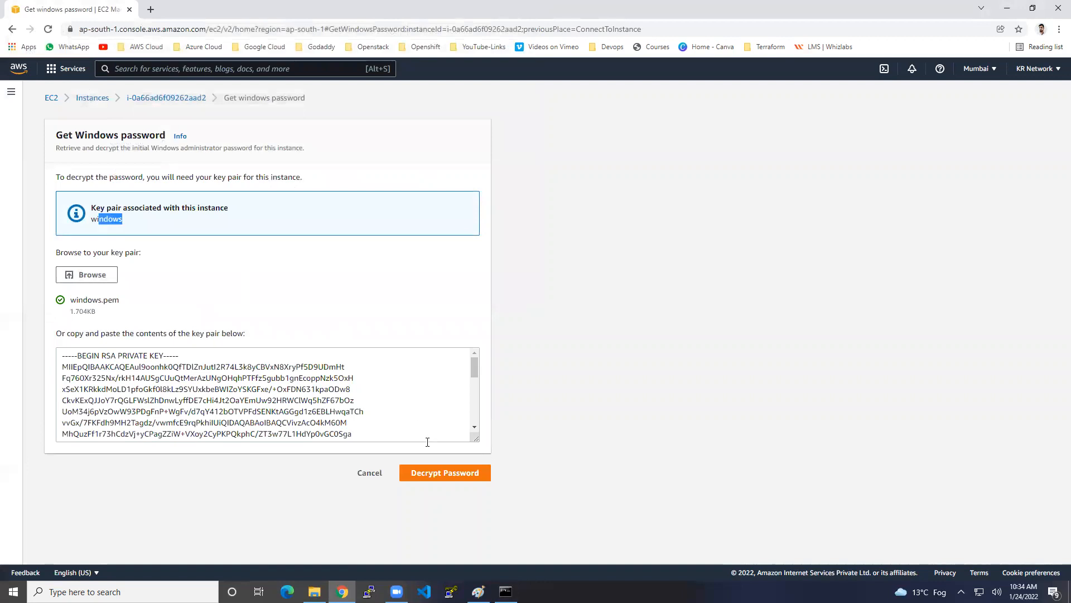
left_click(445, 472)
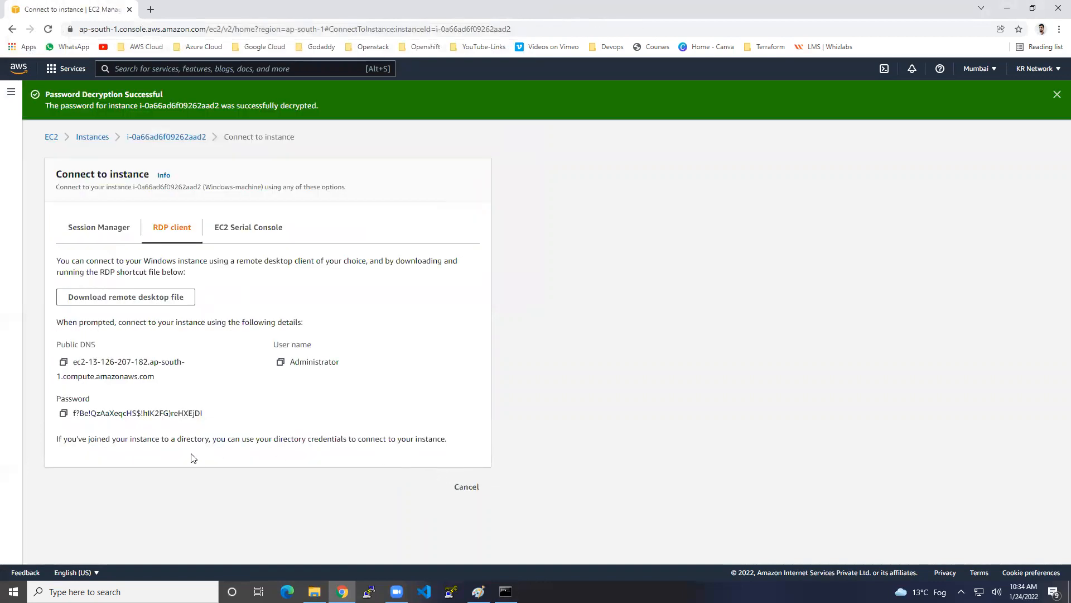
left_click(63, 416)
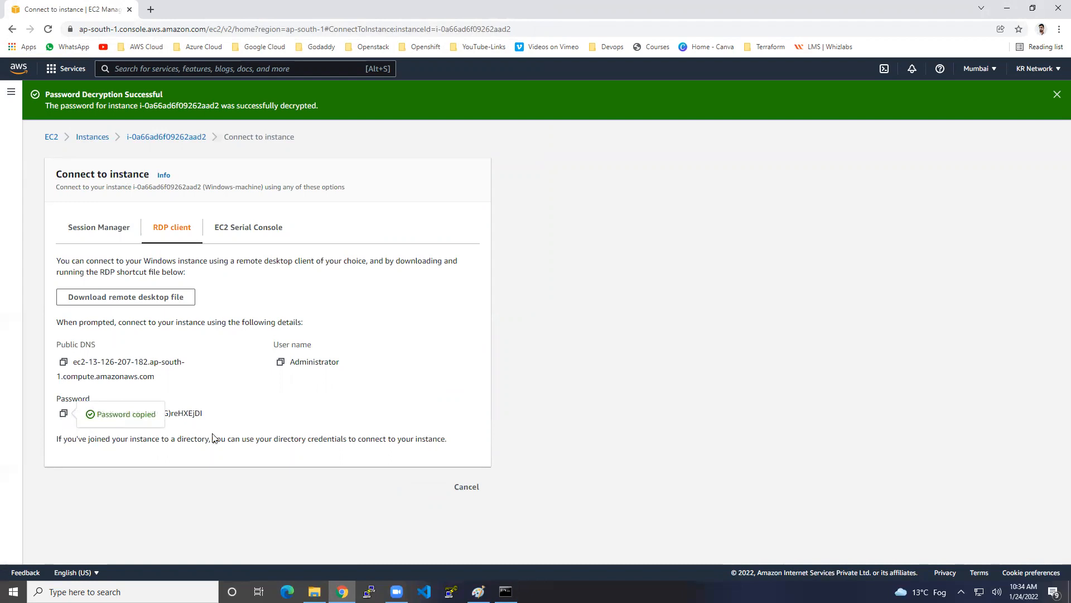
Paste the copied Administrator password into a new Notepad note, then dismiss the decryption banner
key("super+r")
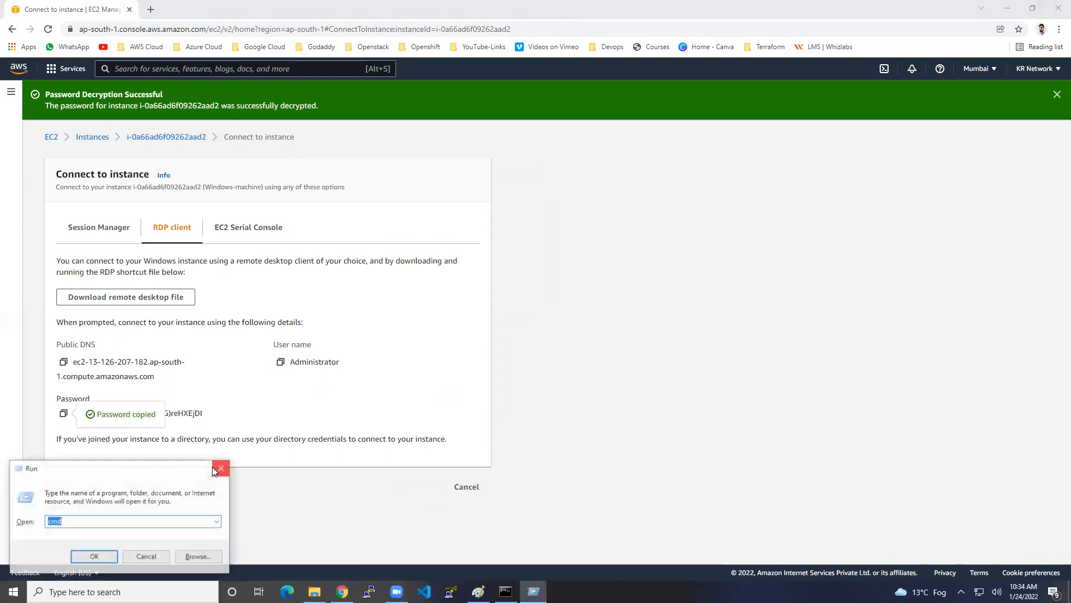
type("not")
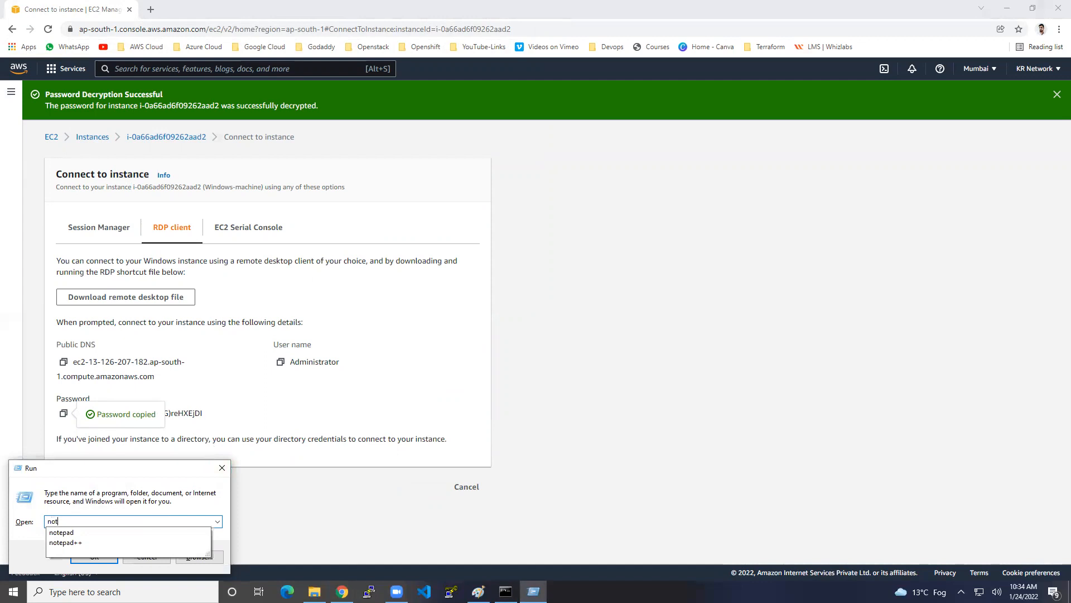
type("epad")
key("Return")
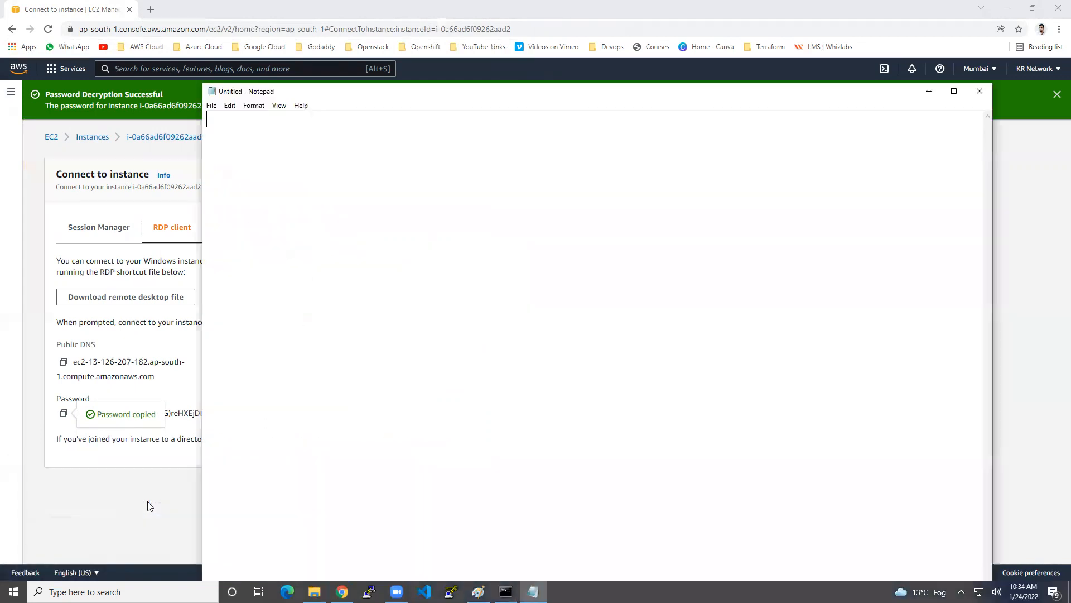
key("ctrl+v")
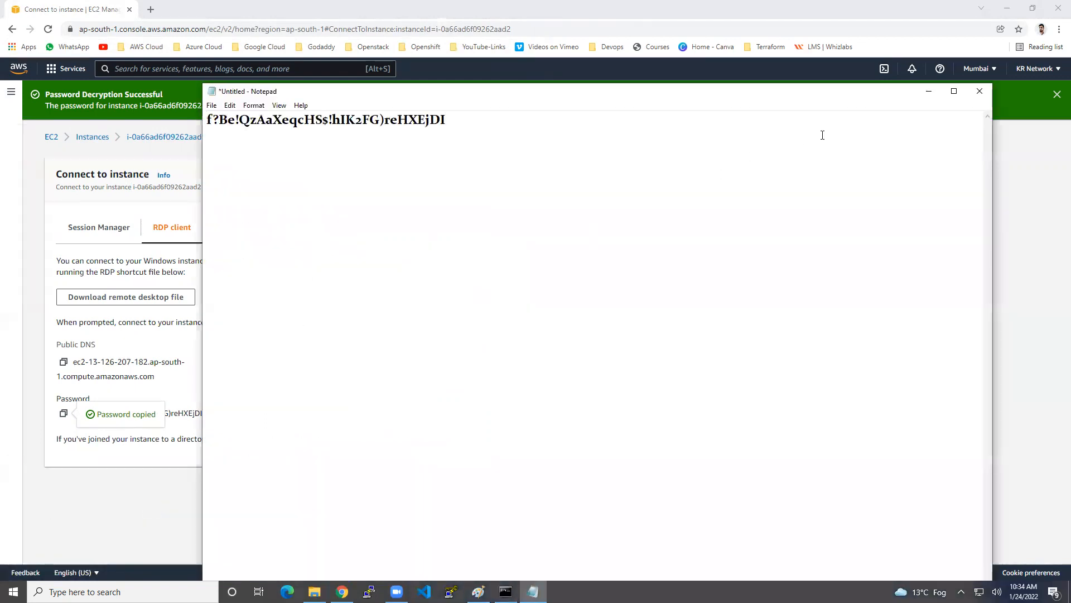
left_click(928, 91)
left_click(1054, 95)
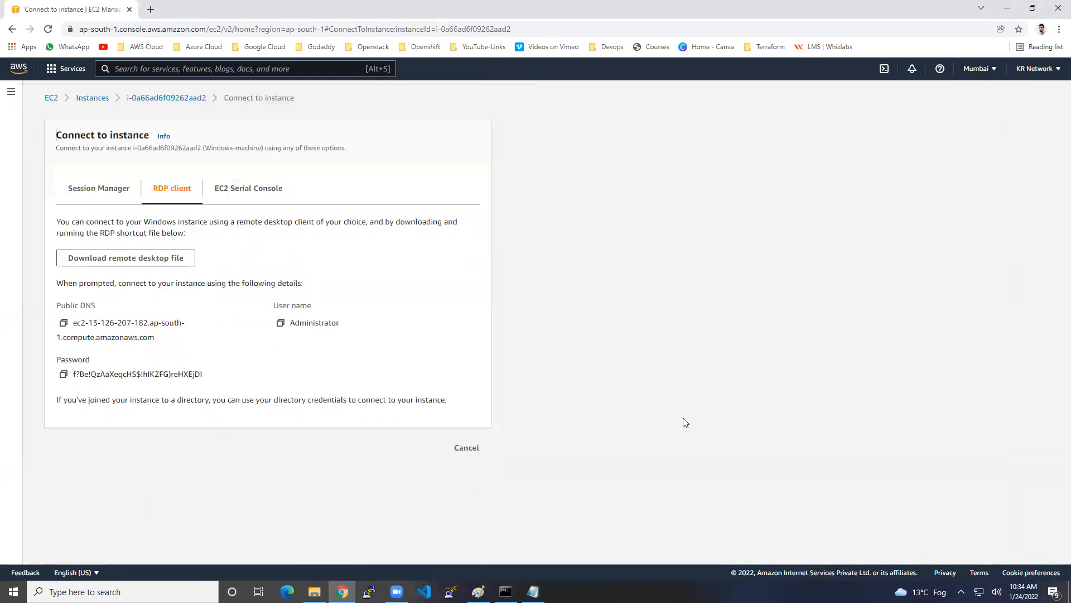
Copy Windows-machine's public IPv4 and launch Remote Desktop Connection via an rdp search
left_click(476, 452)
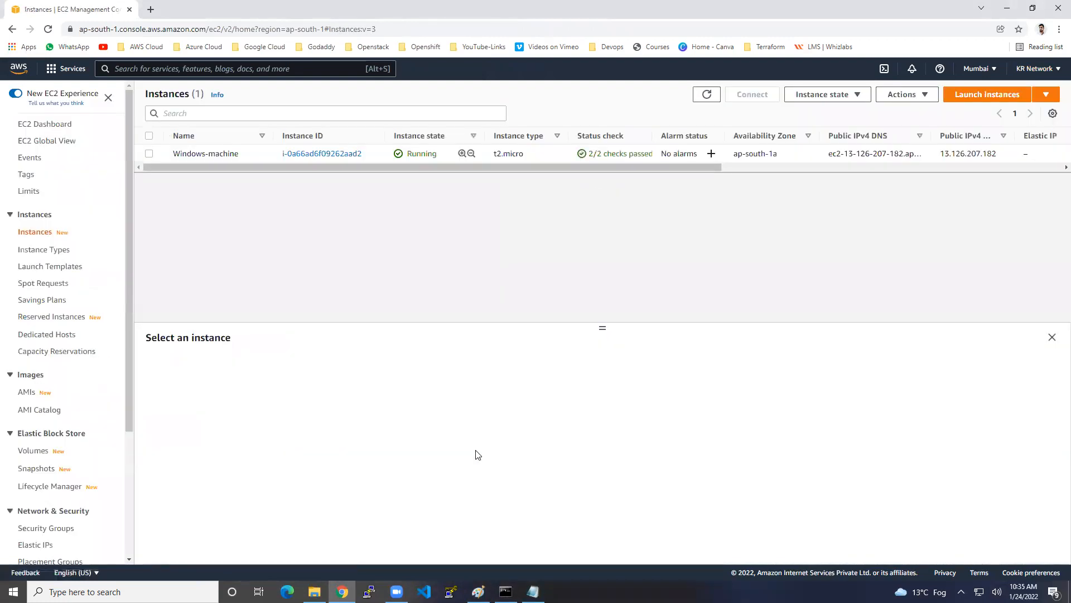
left_click(273, 155)
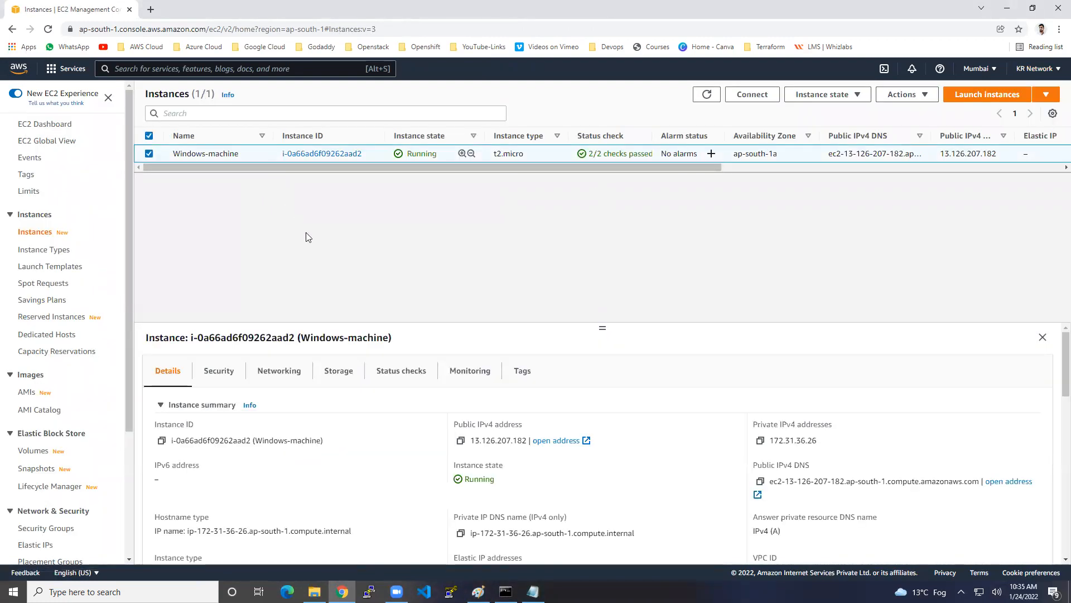
left_click(461, 441)
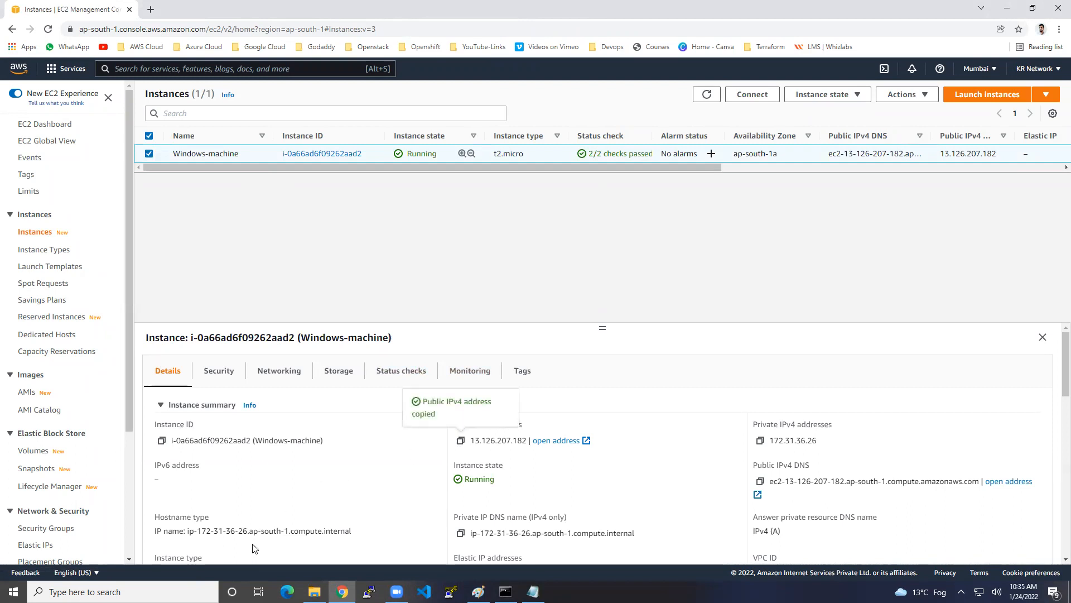
left_click(123, 591)
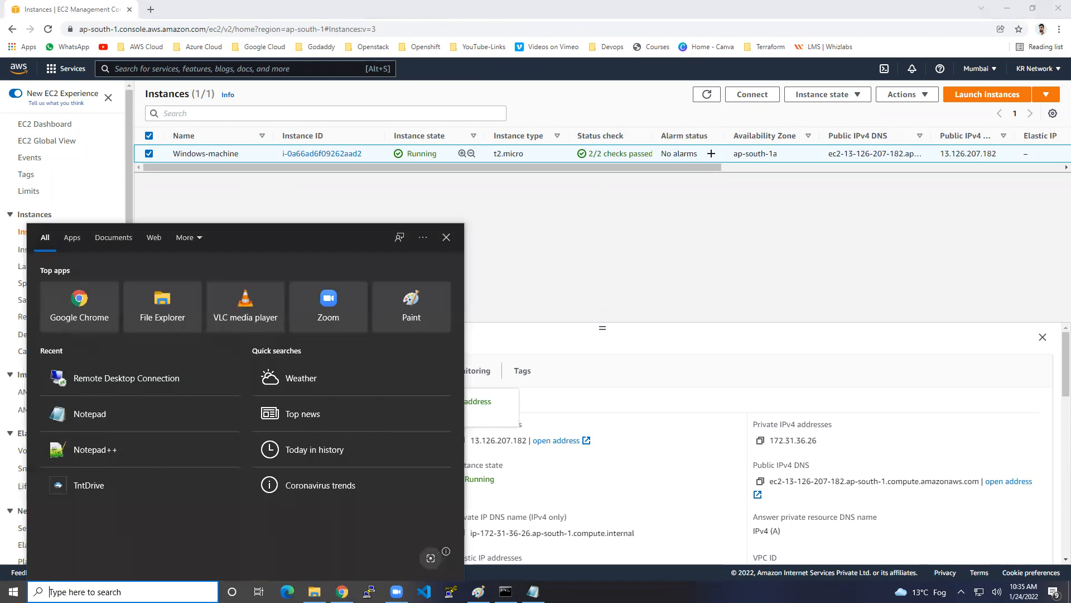
type("rdp")
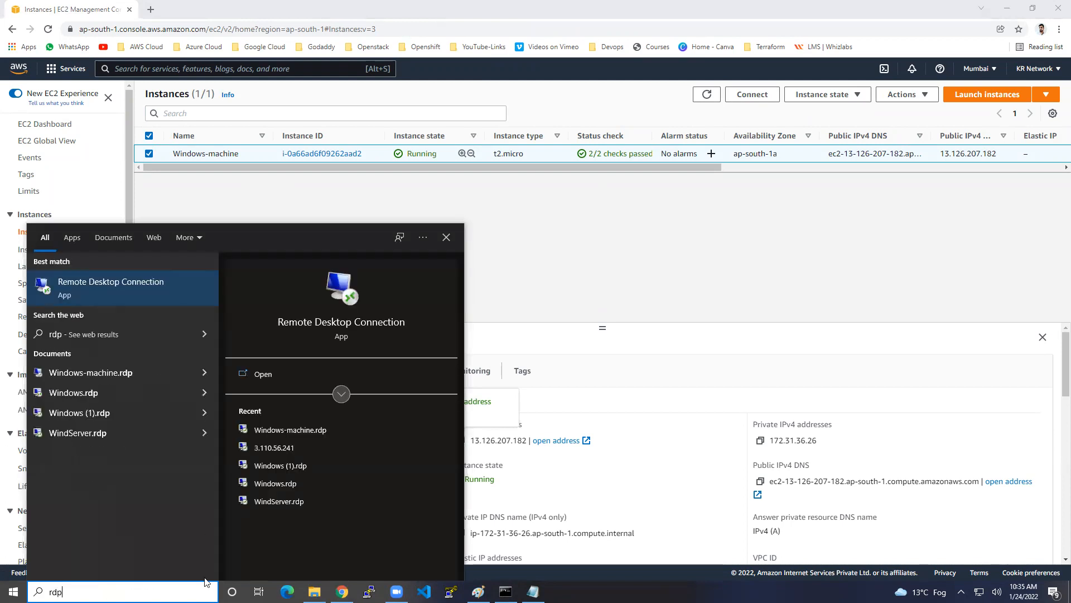
left_click(165, 290)
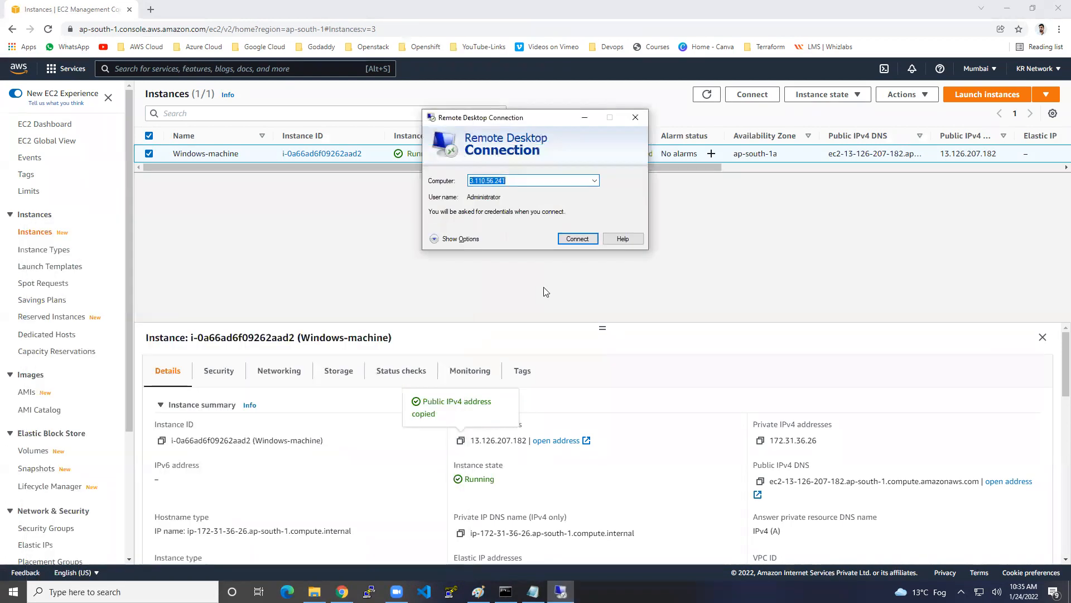
Connect to 13.126.207.182 as Administrator, pasting the decrypted password from Notepad
key("ctrl+v")
left_click(573, 239)
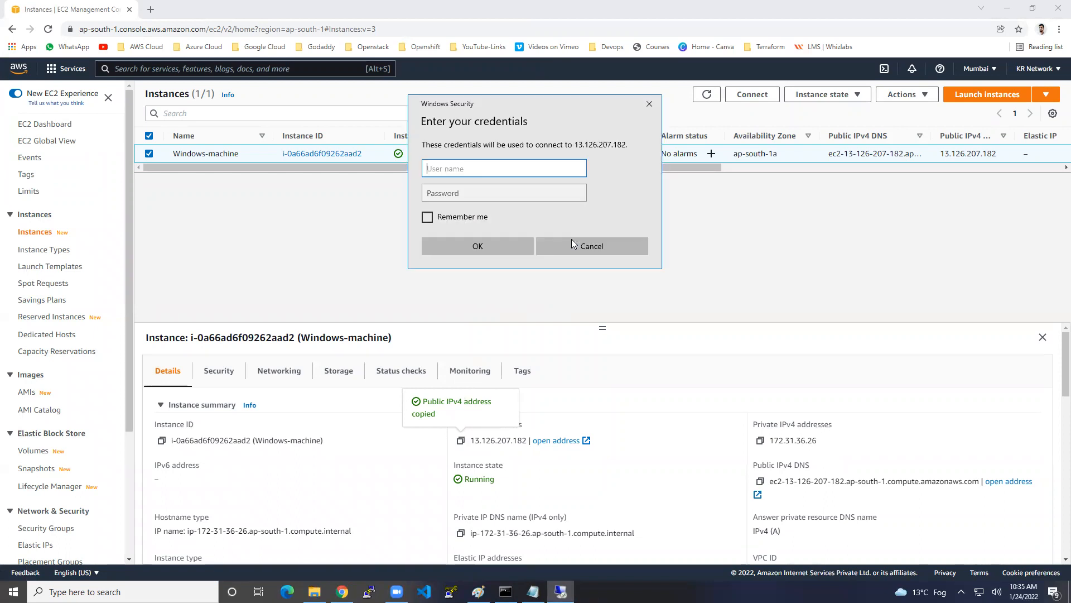
type("A")
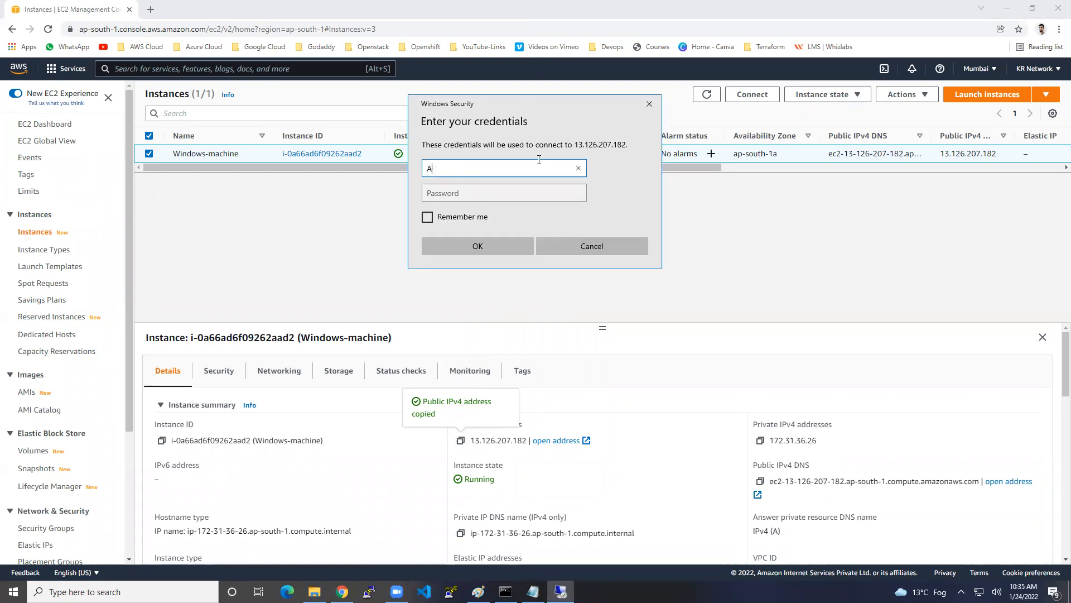
type("dministrator")
key("Tab")
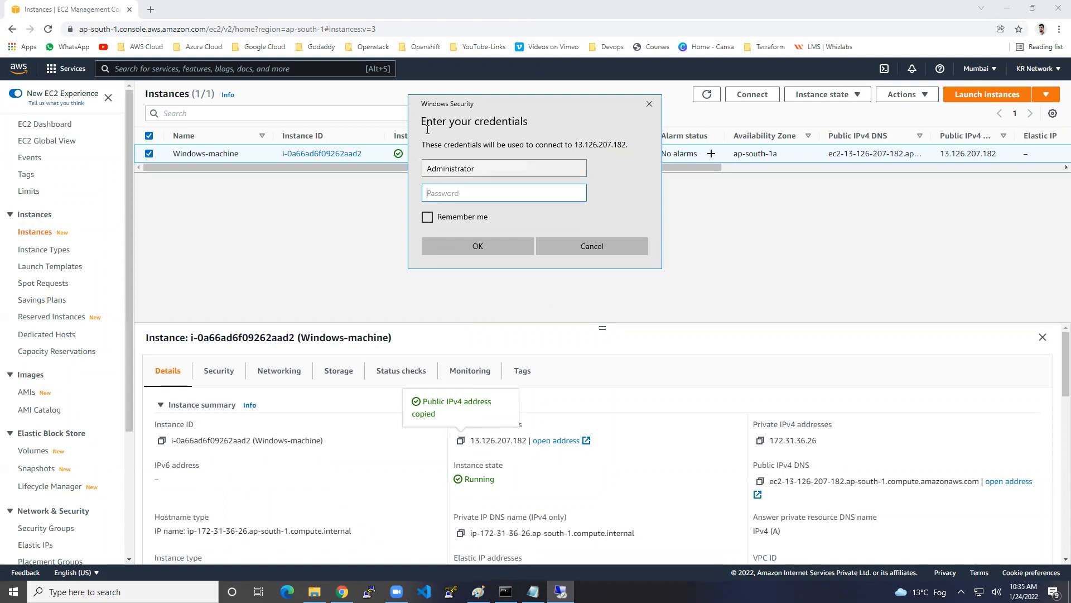
left_click(533, 591)
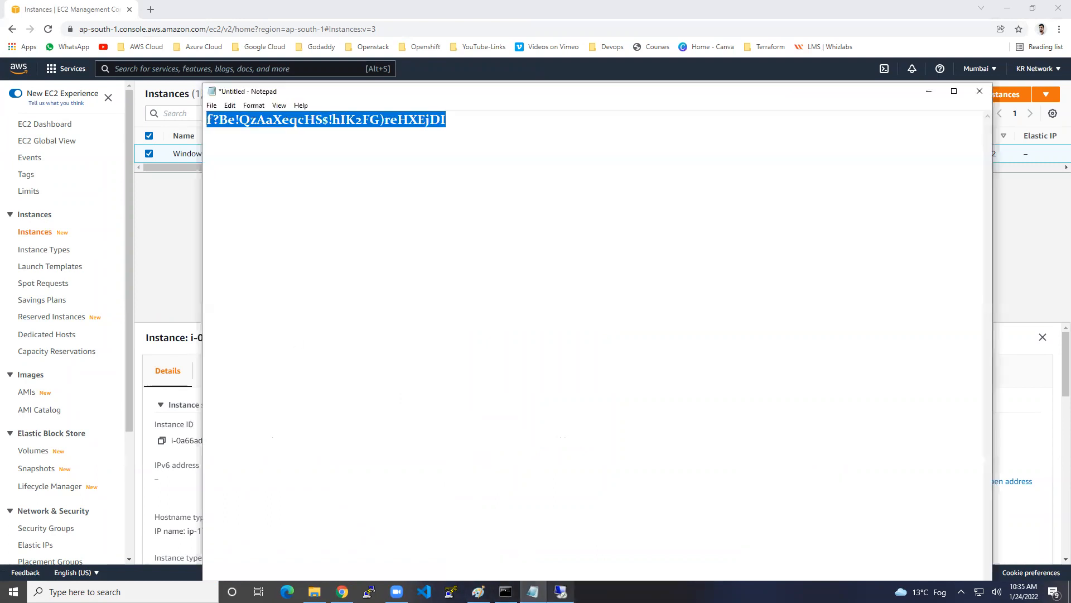
left_click(560, 591)
key("ctrl+v")
left_click(507, 243)
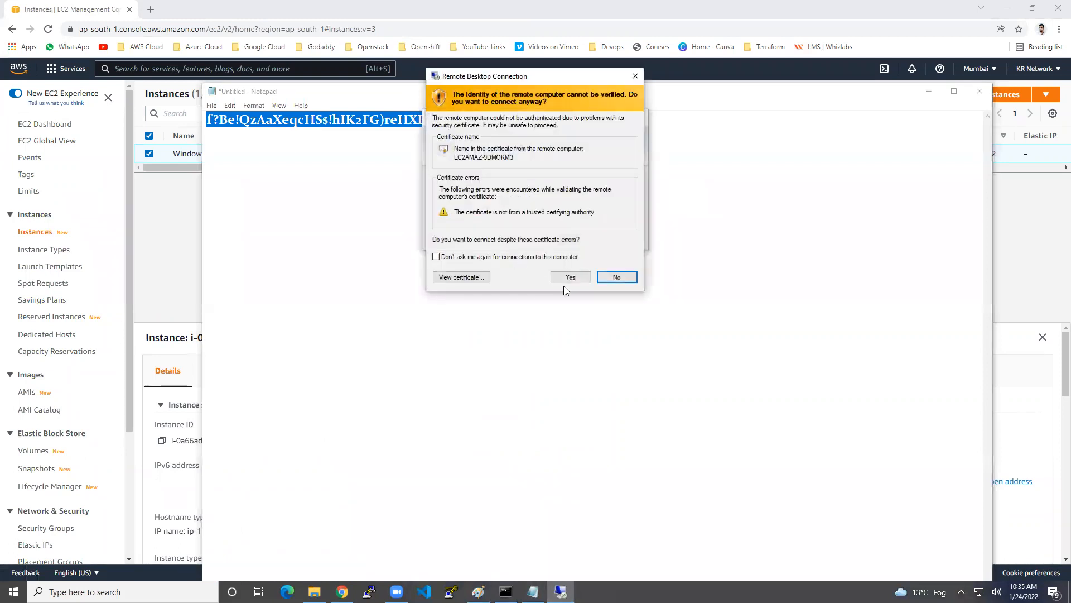
Accept the certificate, let the Windows Server desktop load, then disconnect and minimize Notepad
left_click(578, 277)
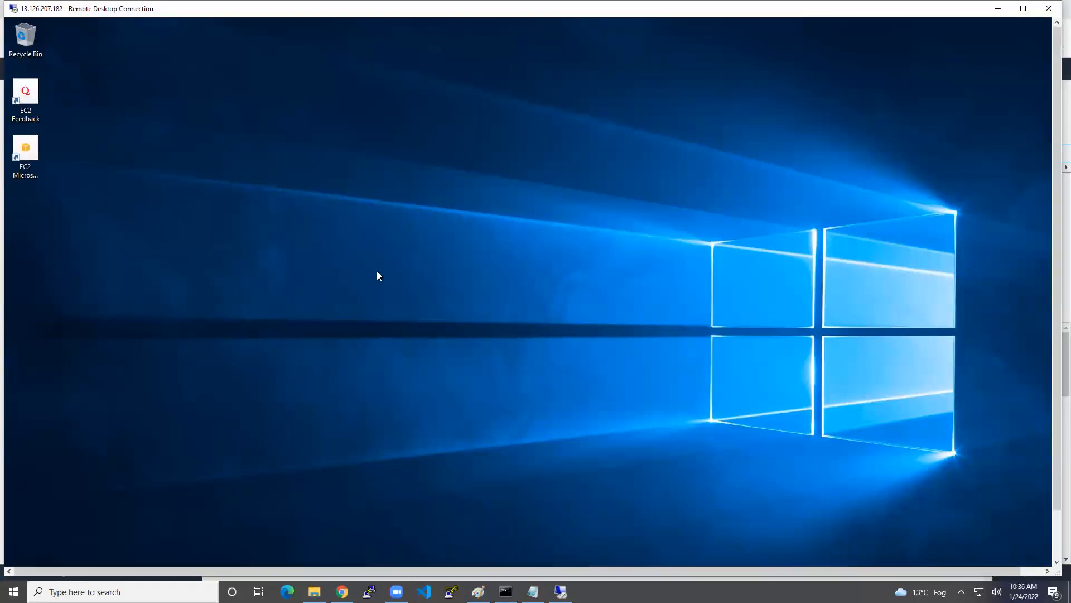
left_click(1049, 9)
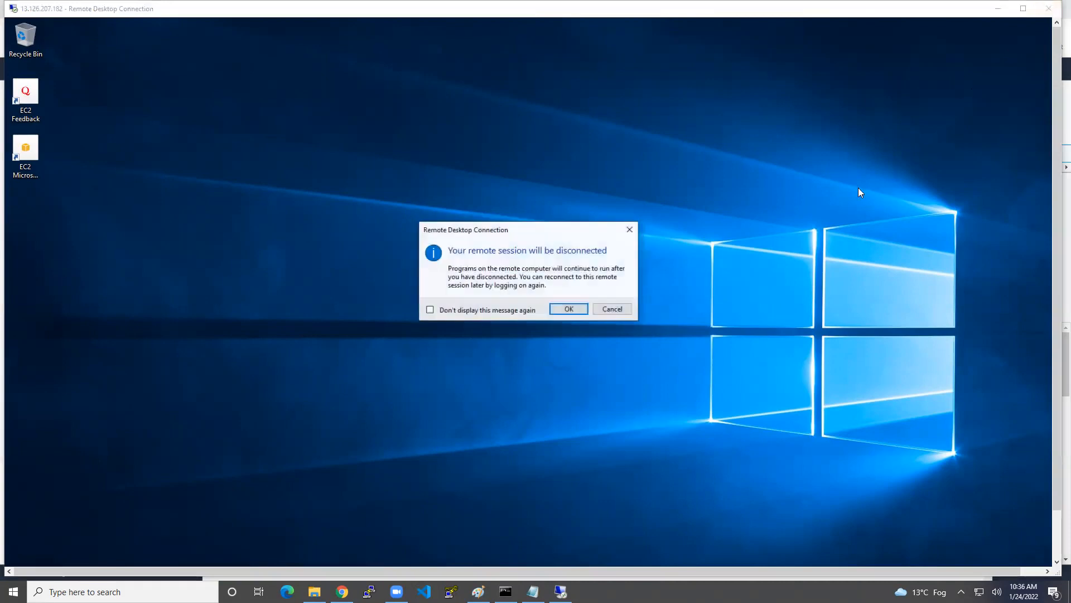
left_click(573, 310)
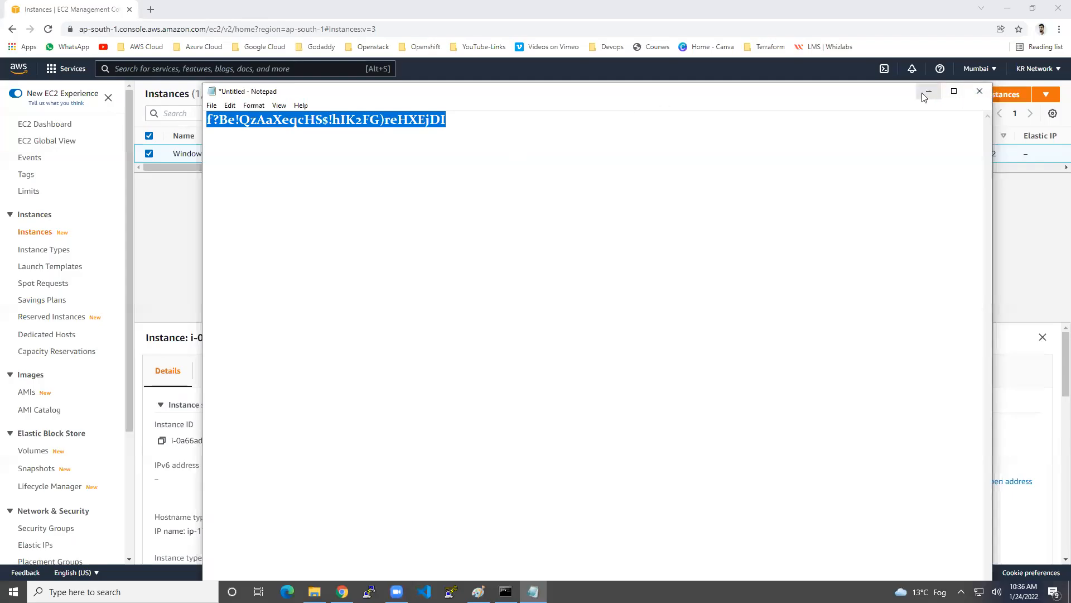
left_click(927, 95)
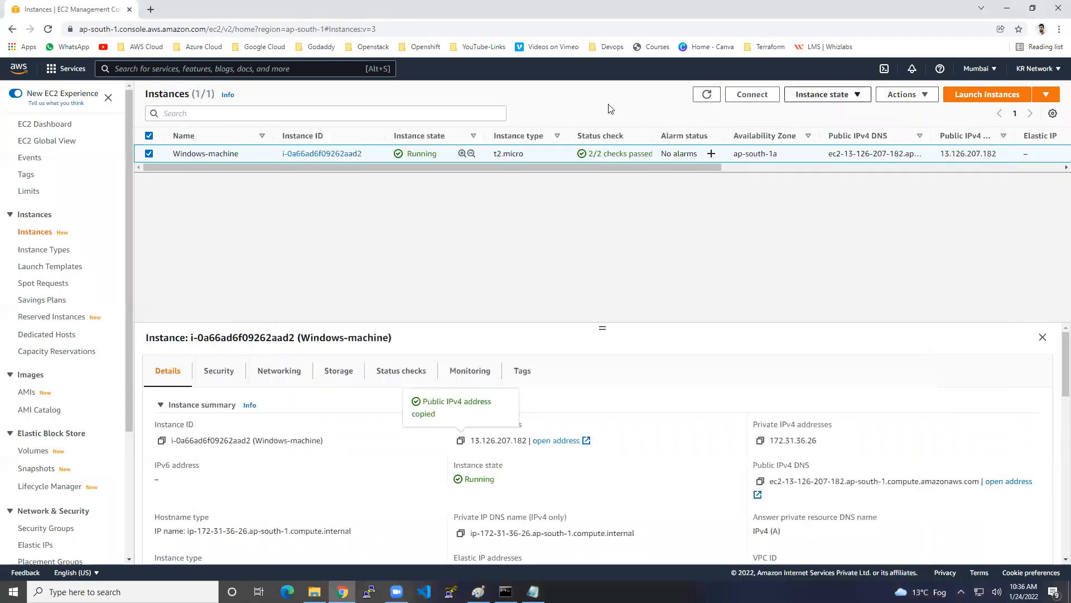
Download Windows-machine's remote desktop file from the RDP client tab, cancel back, and open it
left_click(752, 94)
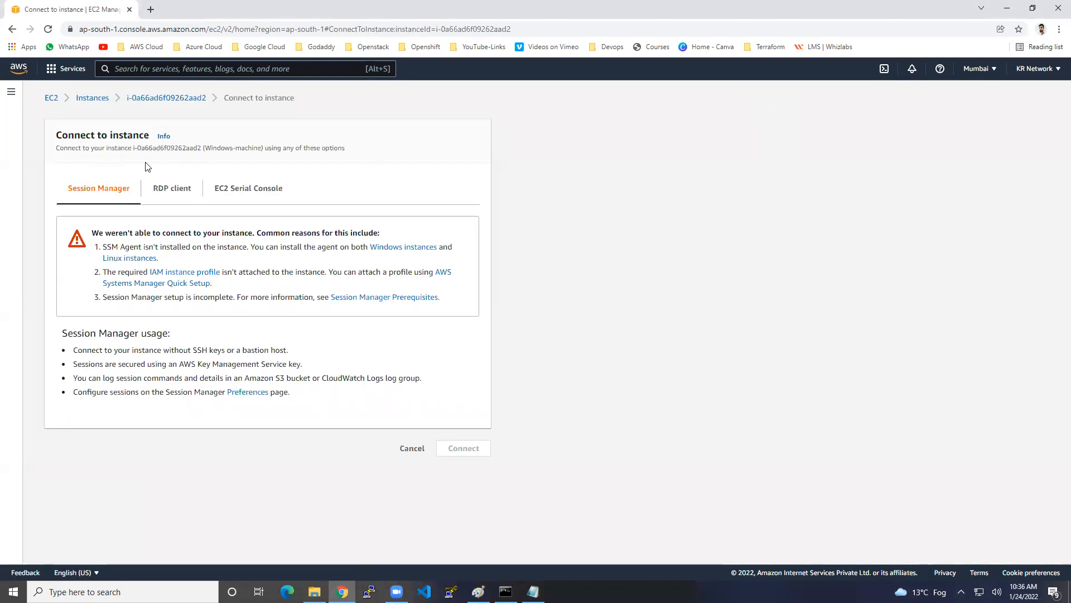
left_click(162, 188)
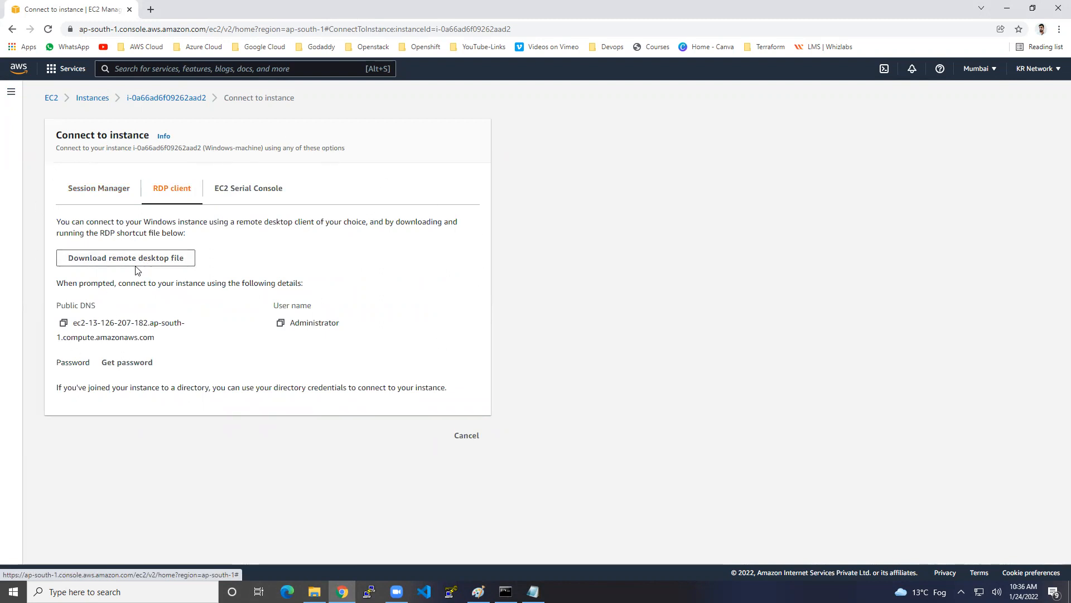
left_click(158, 259)
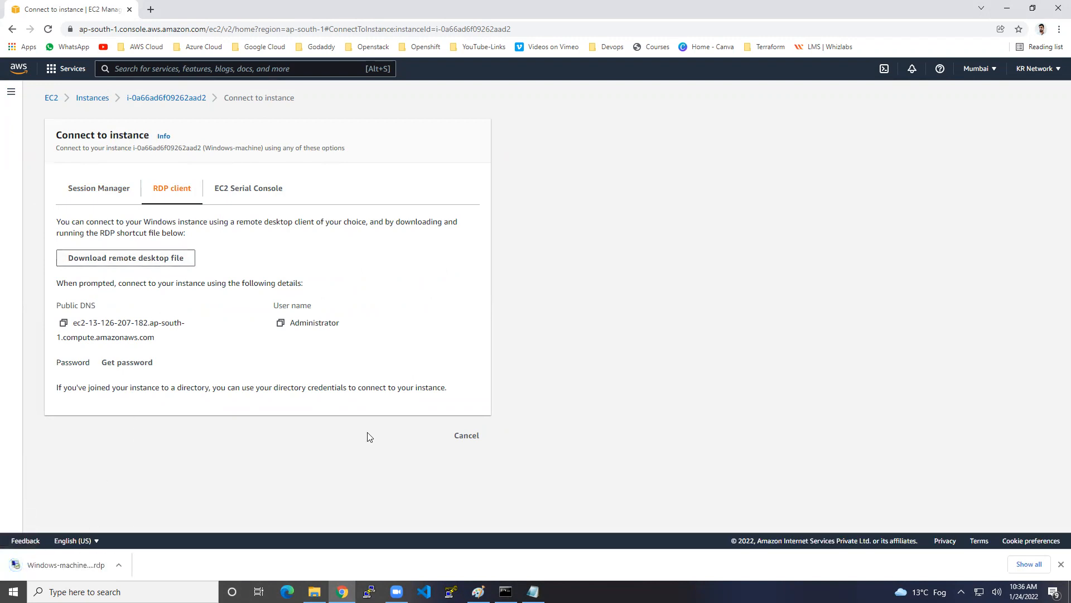
left_click(470, 436)
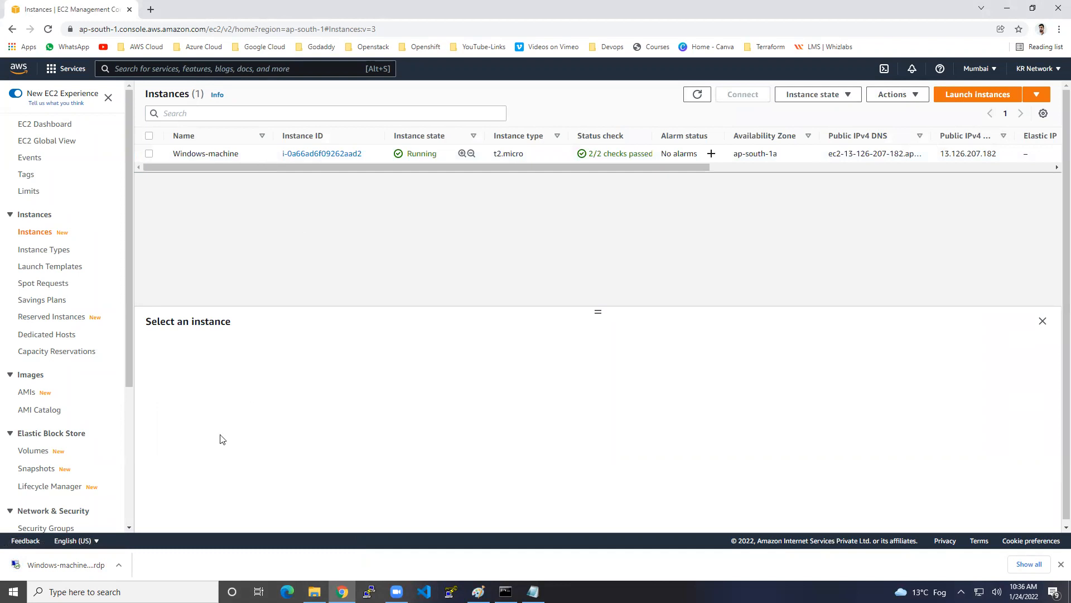
left_click(78, 565)
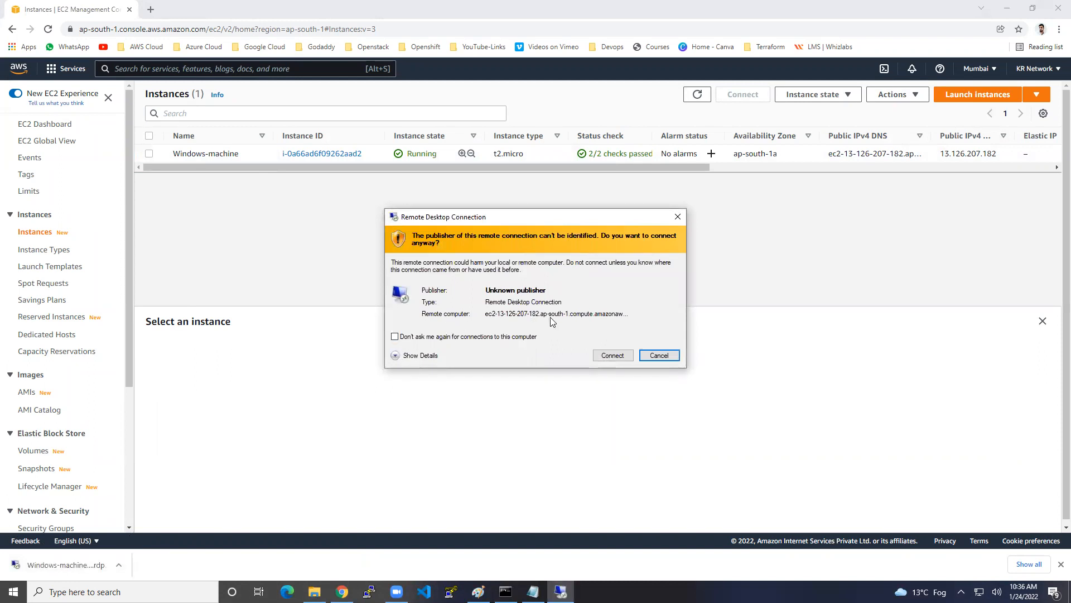
Connect through the downloaded shortcut, accepting the unknown publisher and certificate warnings
left_click(612, 356)
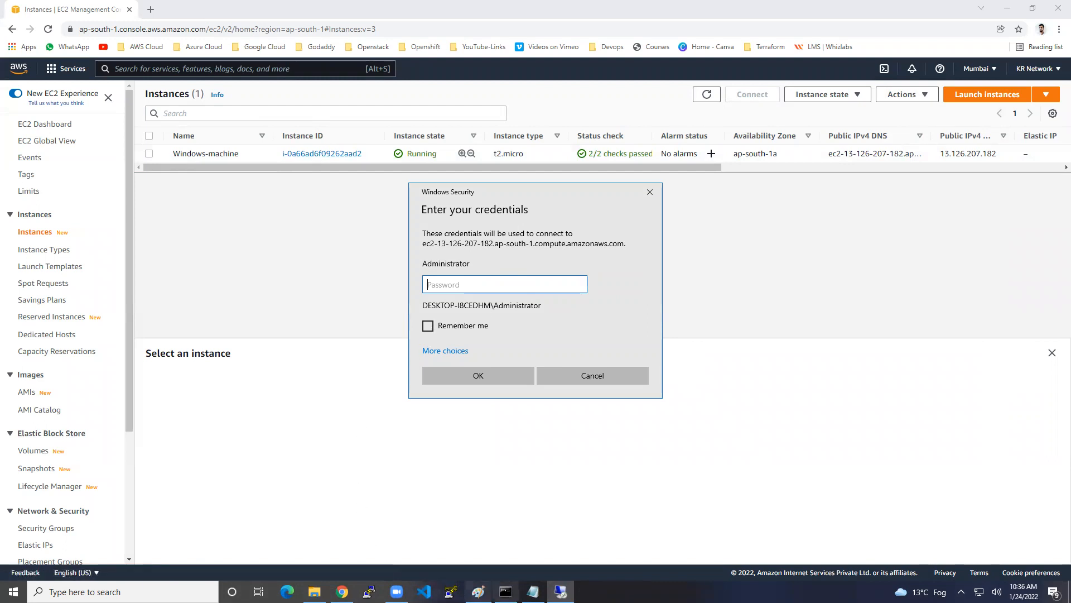
left_click(533, 592)
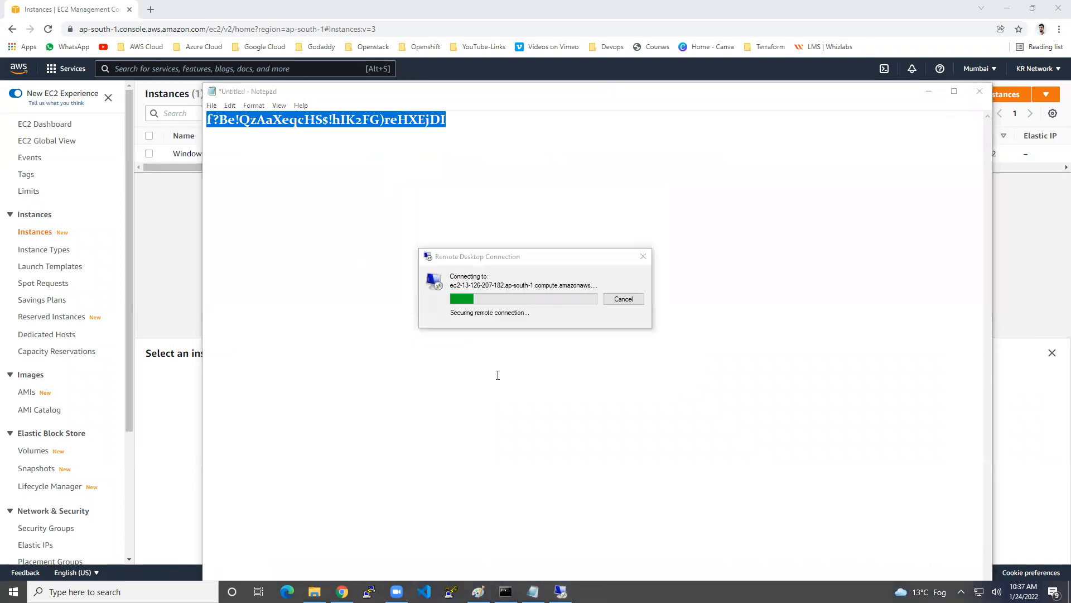
left_click(569, 386)
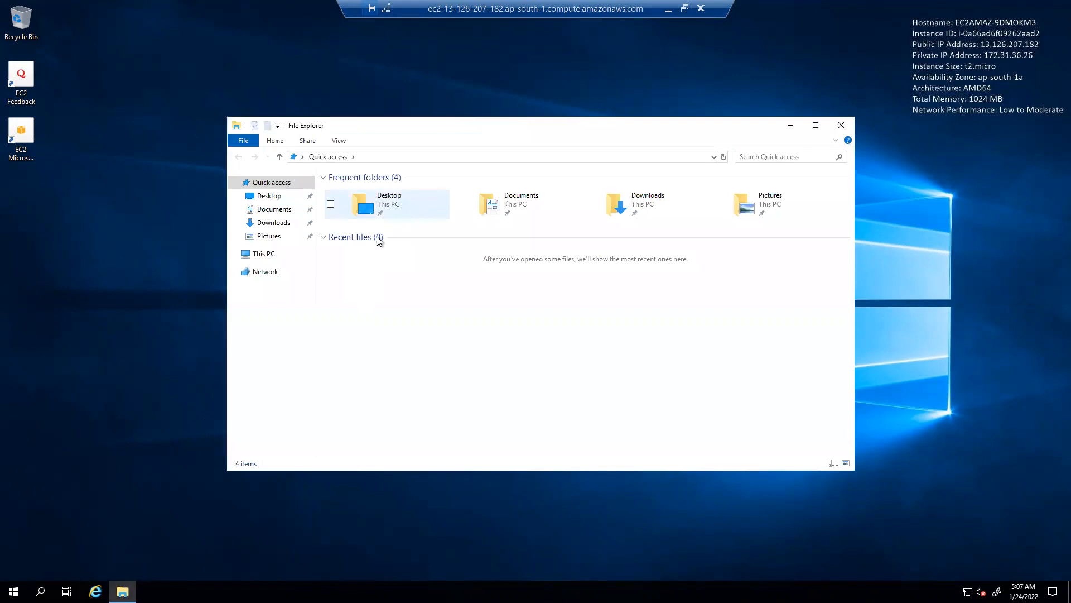
On the remote server, open This PC, then launch Server Manager from the Start menu
left_click(271, 255)
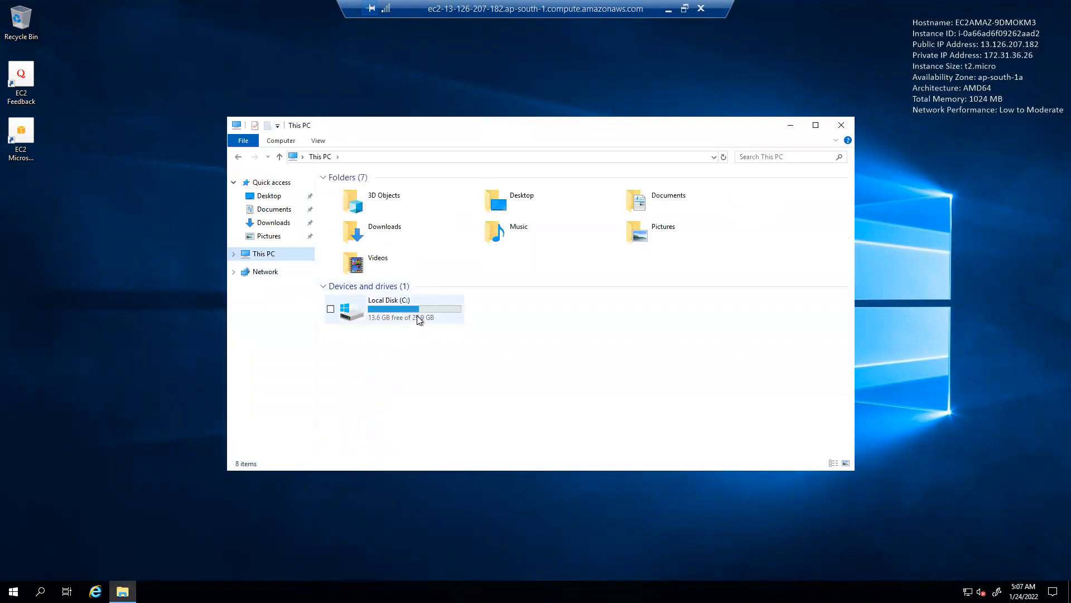
mouse_move(420, 320)
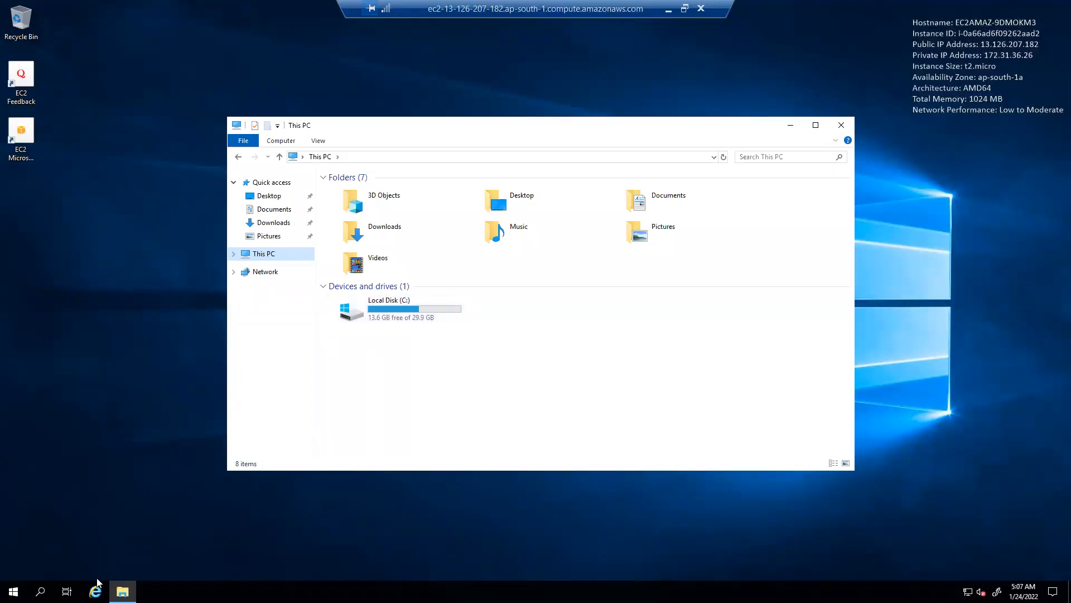
left_click(14, 591)
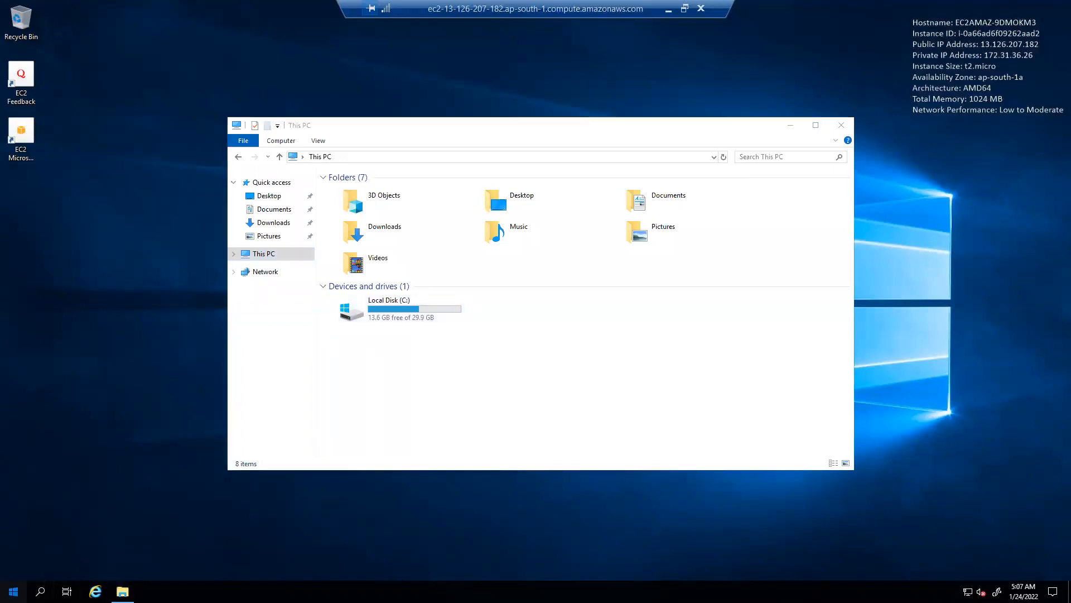
left_click(217, 293)
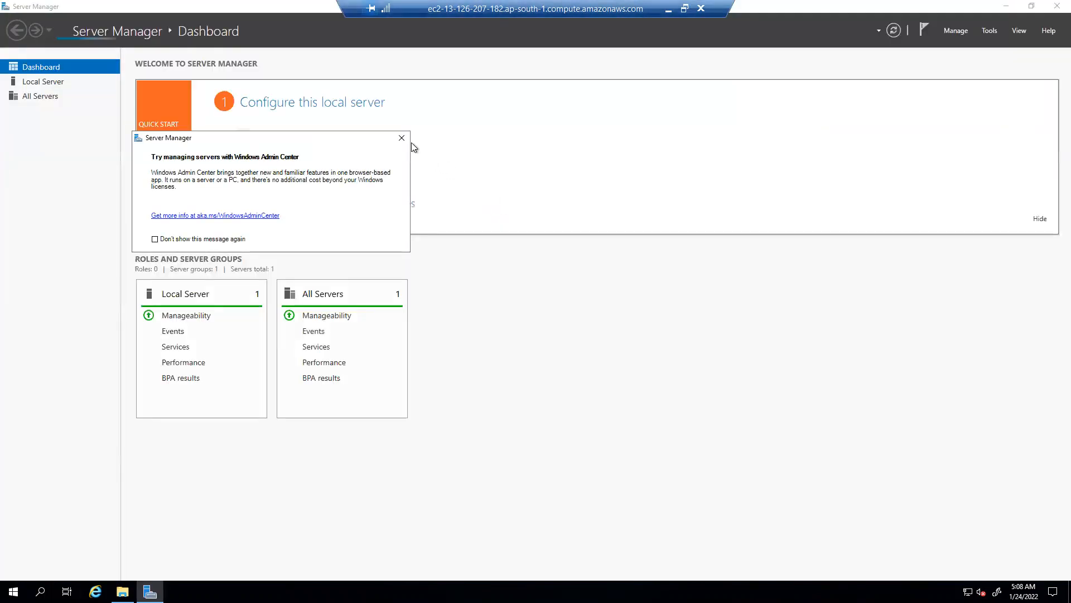
Under Local Server, switch IE Enhanced Security Configuration Off for Administrators and Users, then close Server Manager
left_click(402, 137)
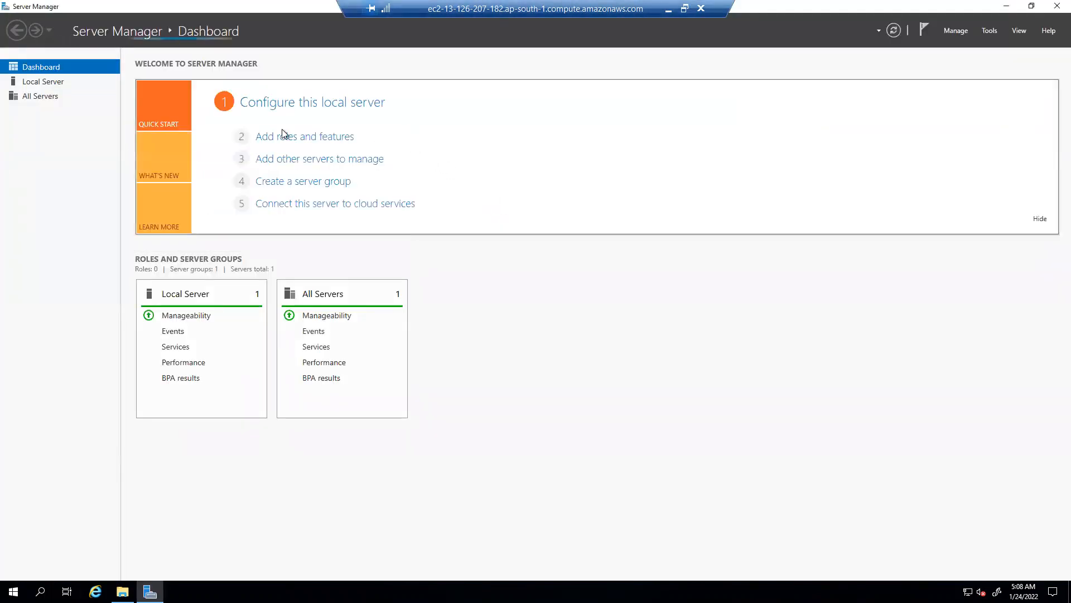
left_click(62, 84)
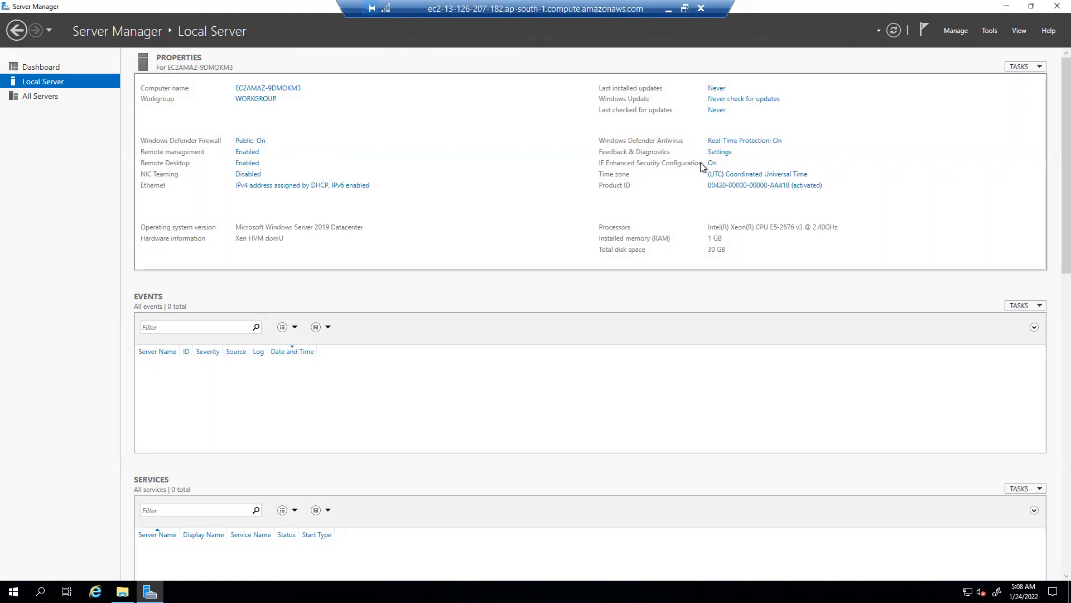
left_click(712, 164)
left_click(469, 280)
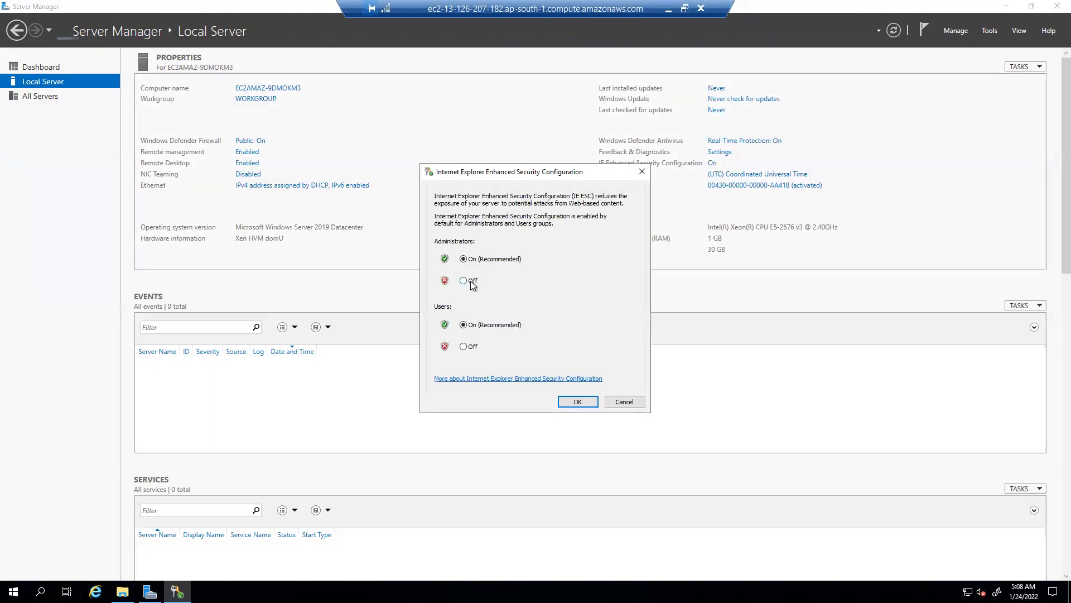
left_click(465, 347)
left_click(588, 403)
left_click(1056, 6)
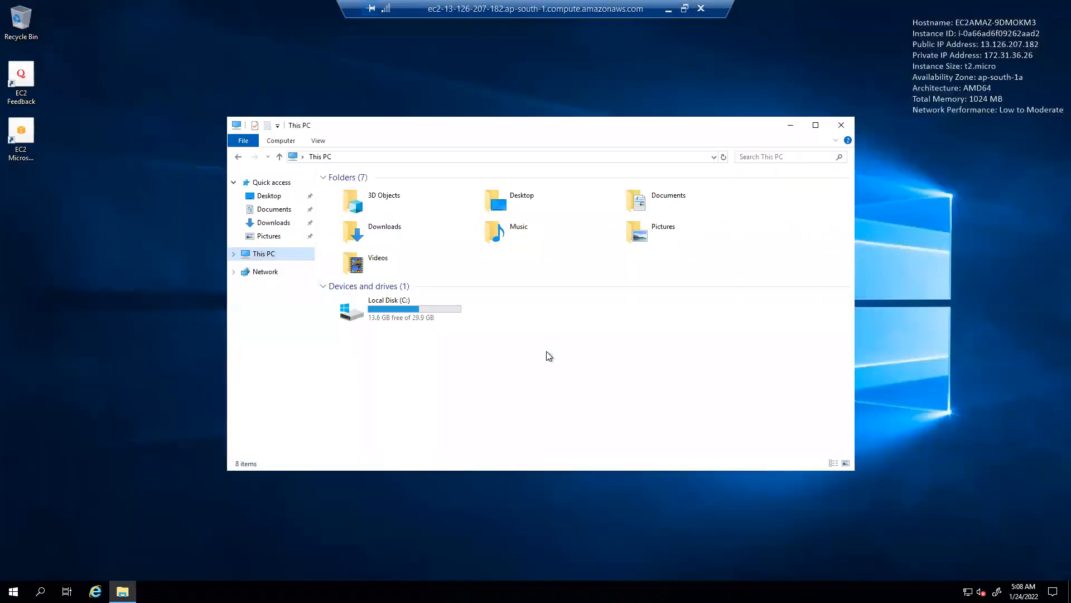
Launch Internet Explorer, accept the first-run setup, and load google.com
left_click(95, 591)
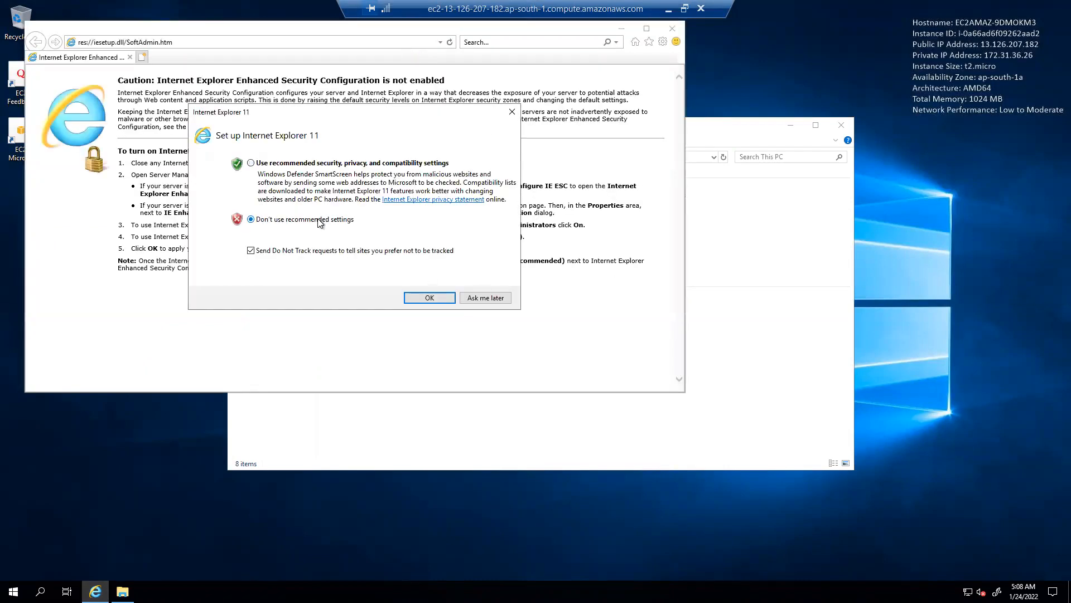
left_click(406, 299)
left_click(263, 44)
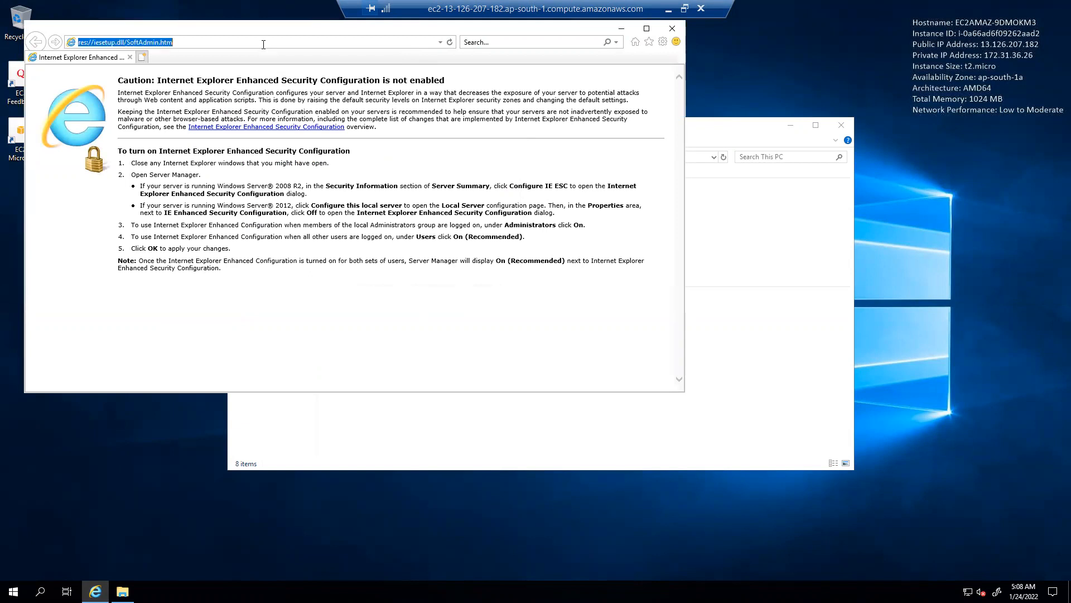
type("google.com")
key("Return")
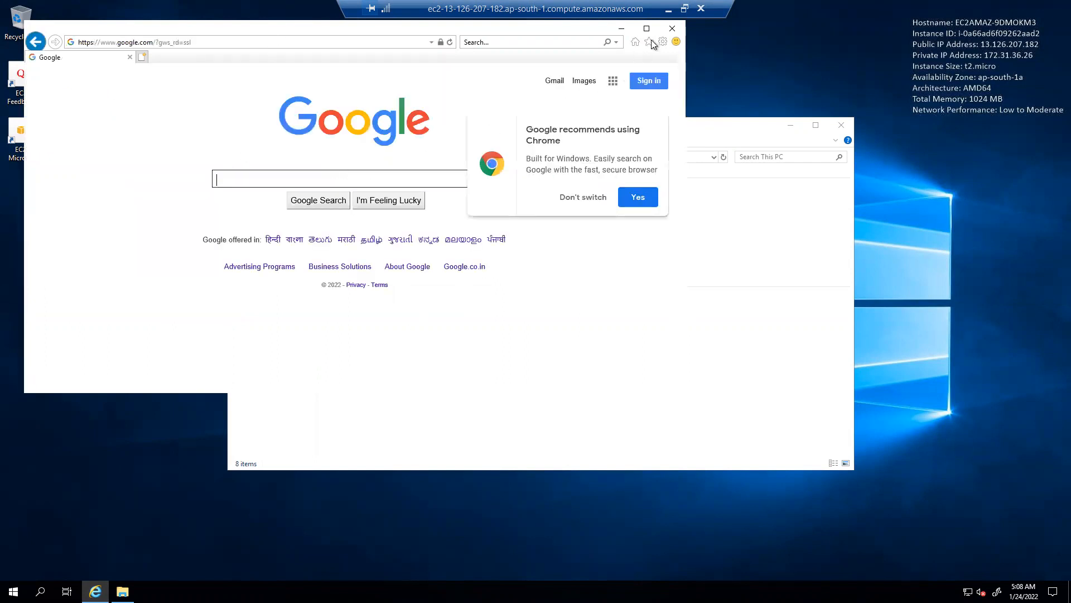
Close Internet Explorer and the This PC window, then bring up the Start menu
left_click(671, 28)
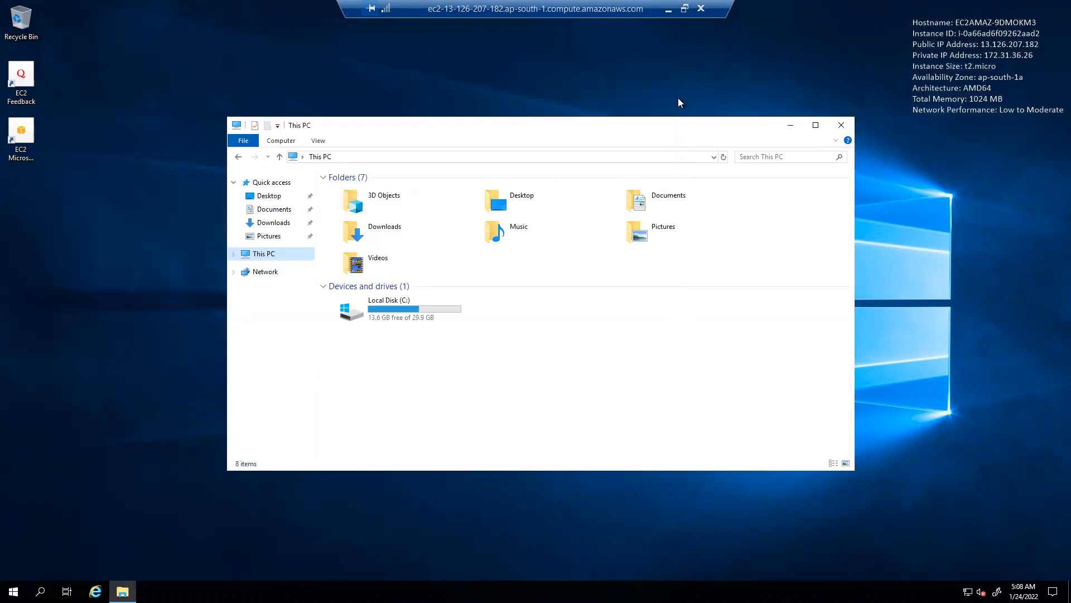
left_click(841, 125)
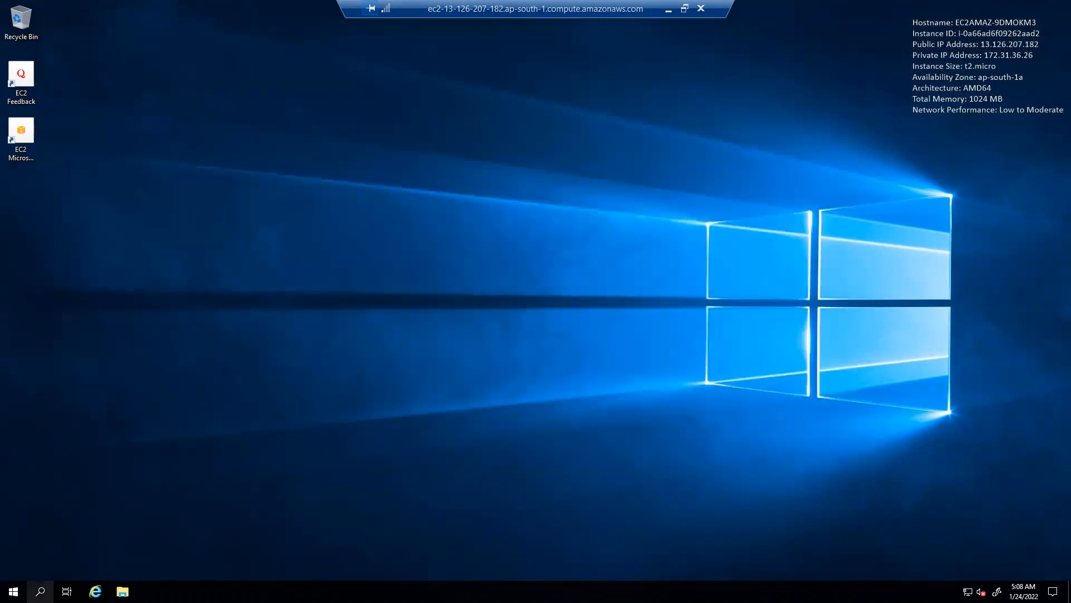
left_click(40, 591)
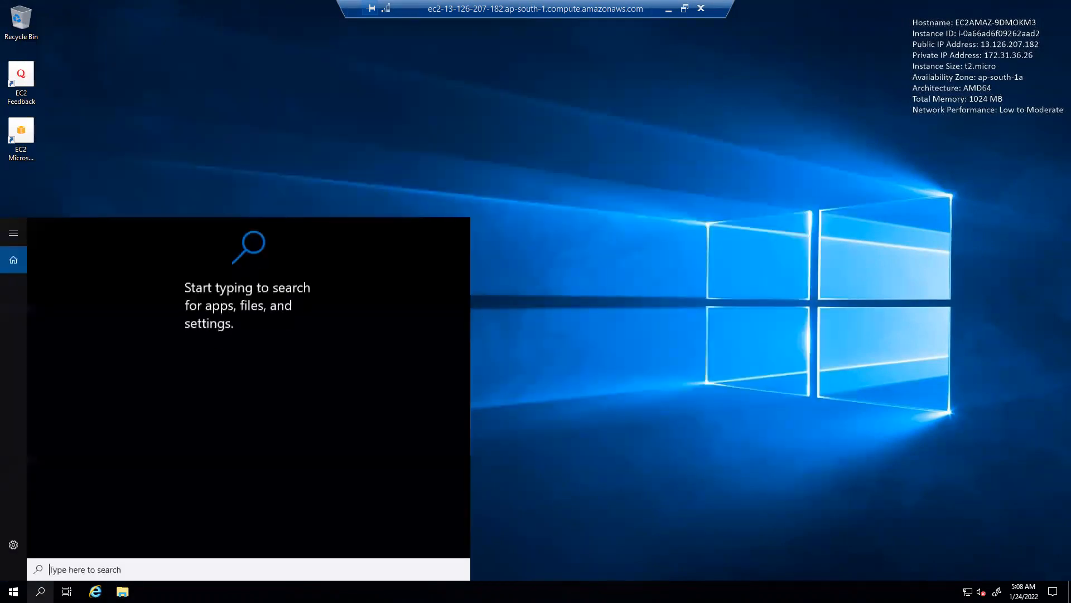
left_click(13, 591)
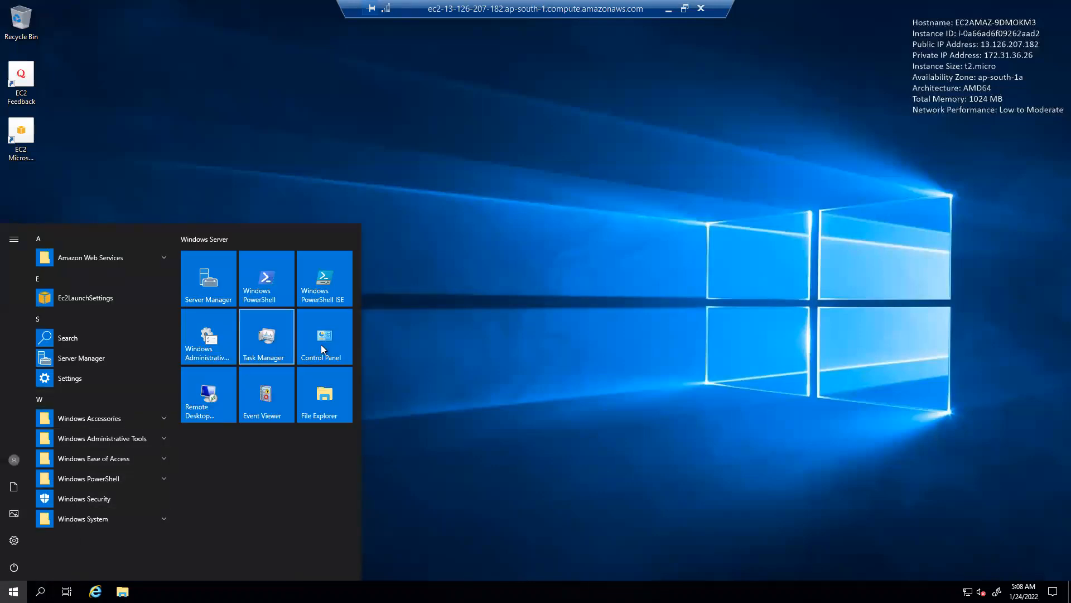
Search Control Panel for 'fire' and turn Windows Defender Firewall off for private and public networks
left_click(325, 340)
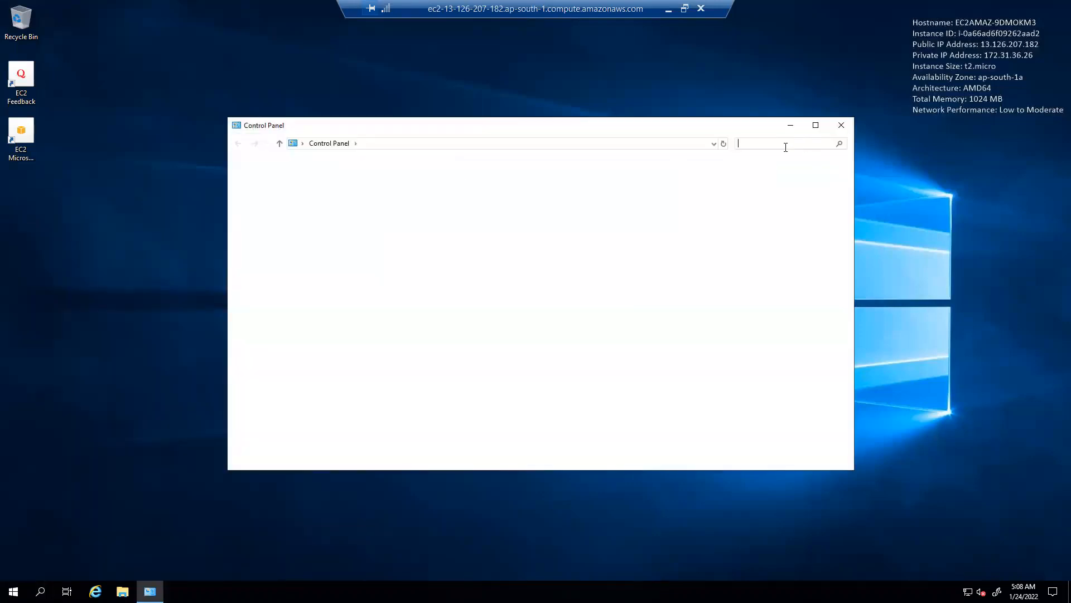
left_click(785, 144)
type("fire")
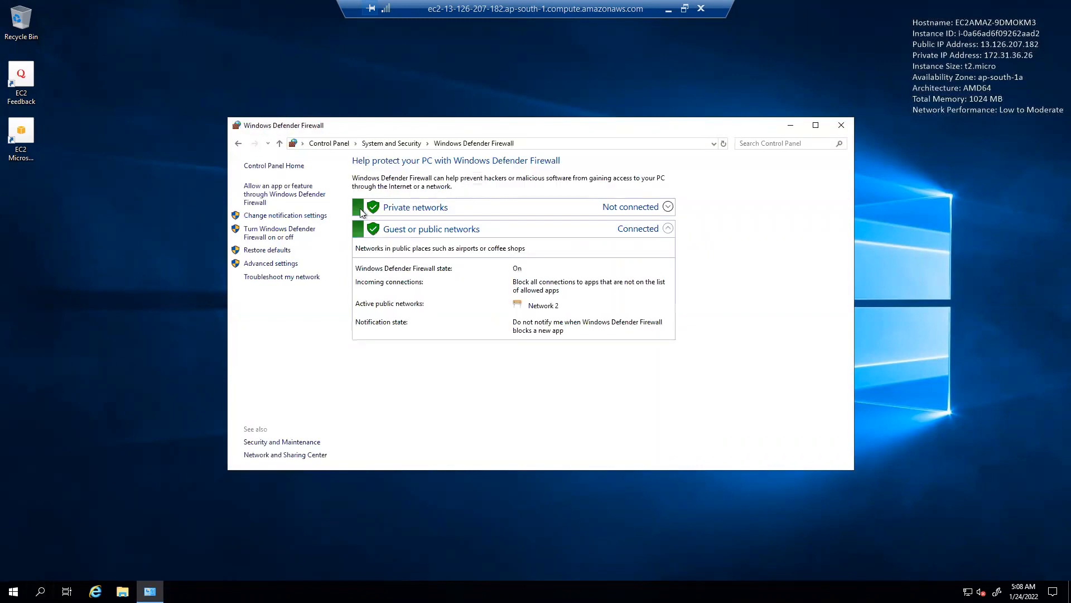
left_click(286, 234)
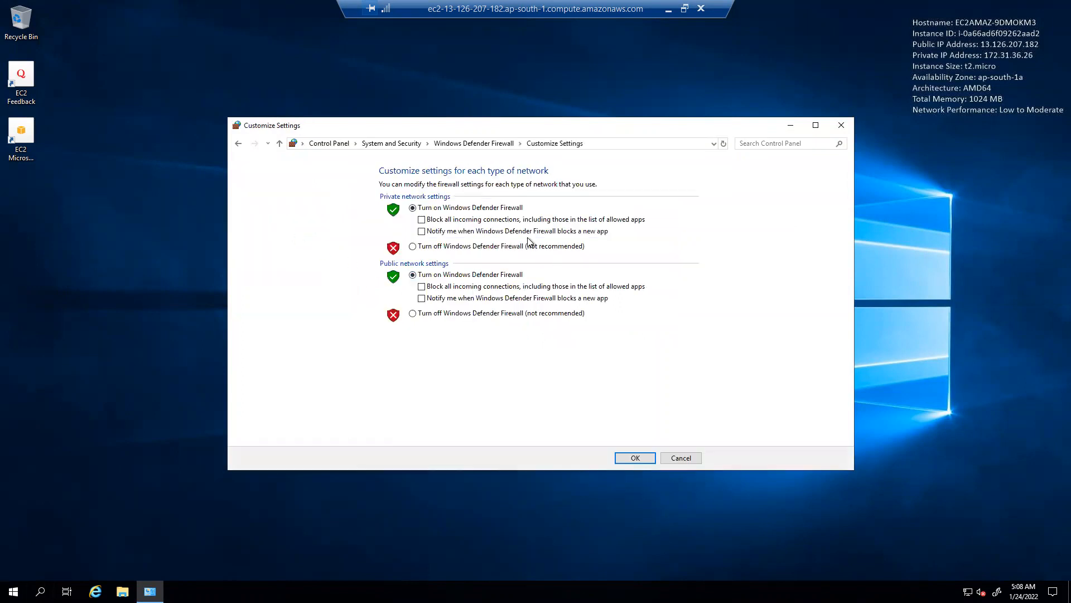
left_click(445, 246)
left_click(443, 313)
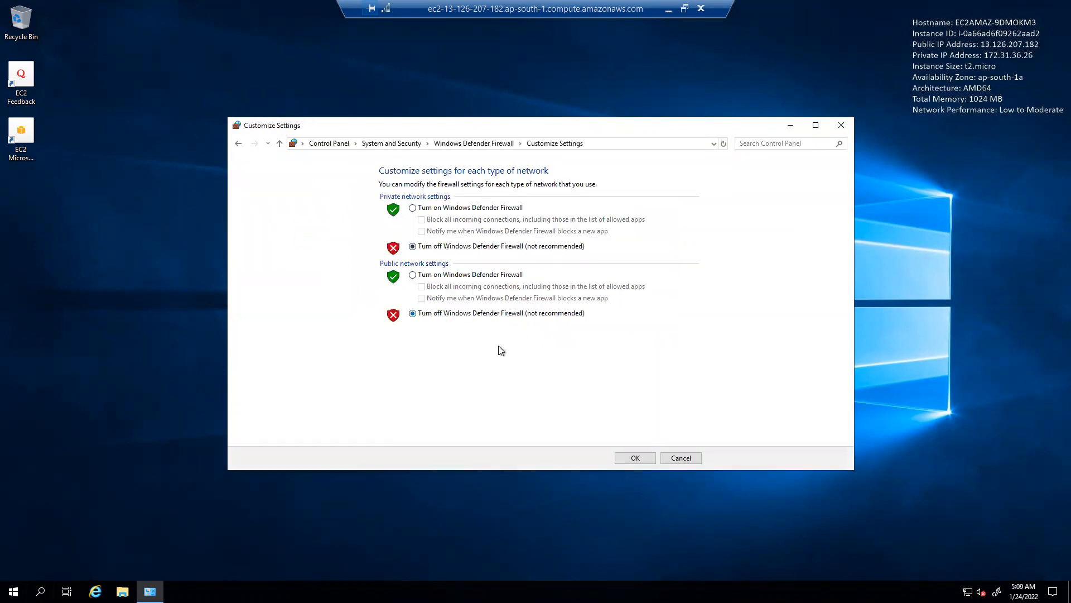
left_click(636, 455)
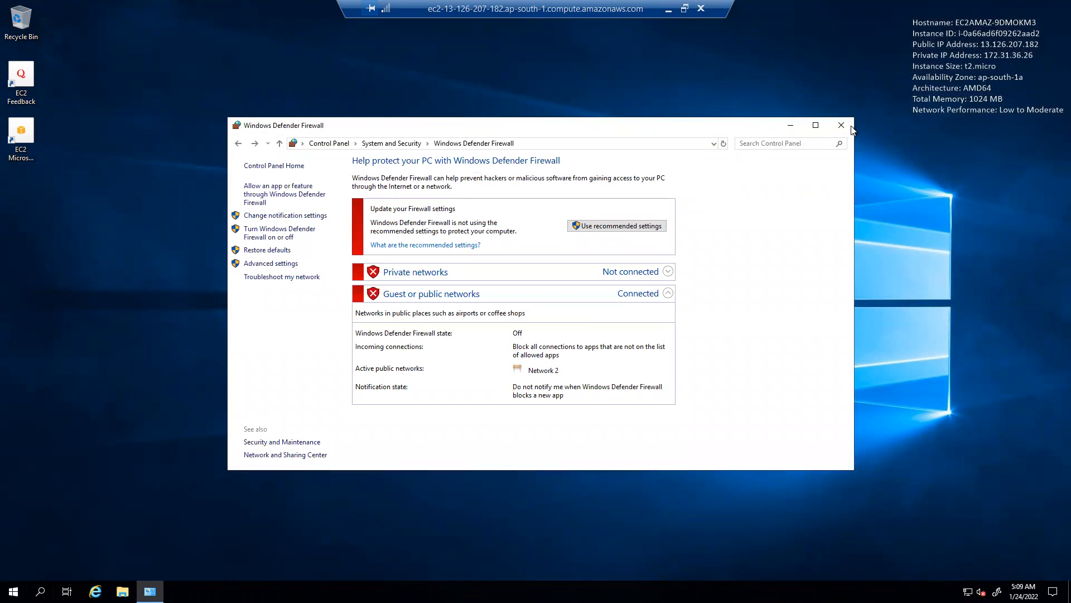
left_click(834, 121)
Rerun ping 13.126.207.182 from the local command prompt, then return to the remote session
left_click(685, 9)
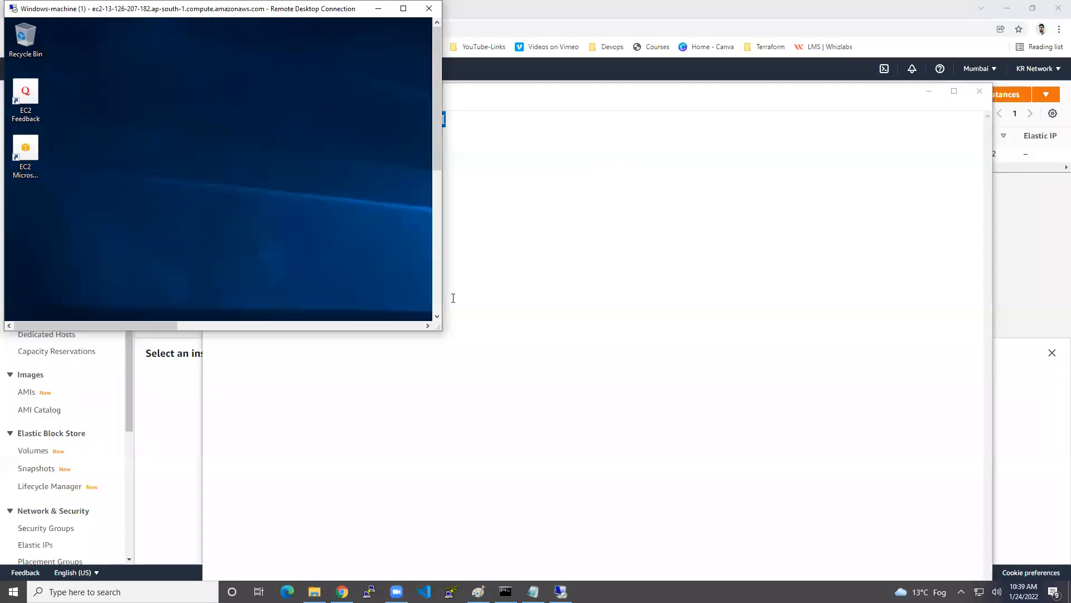
left_click_drag(441, 332, 1003, 536)
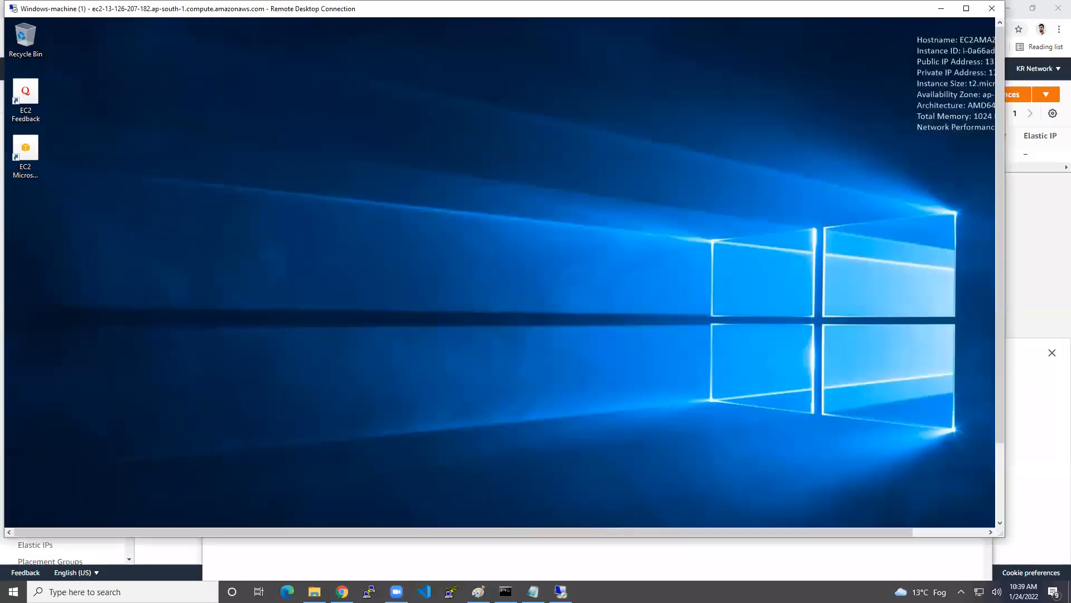
left_click(505, 592)
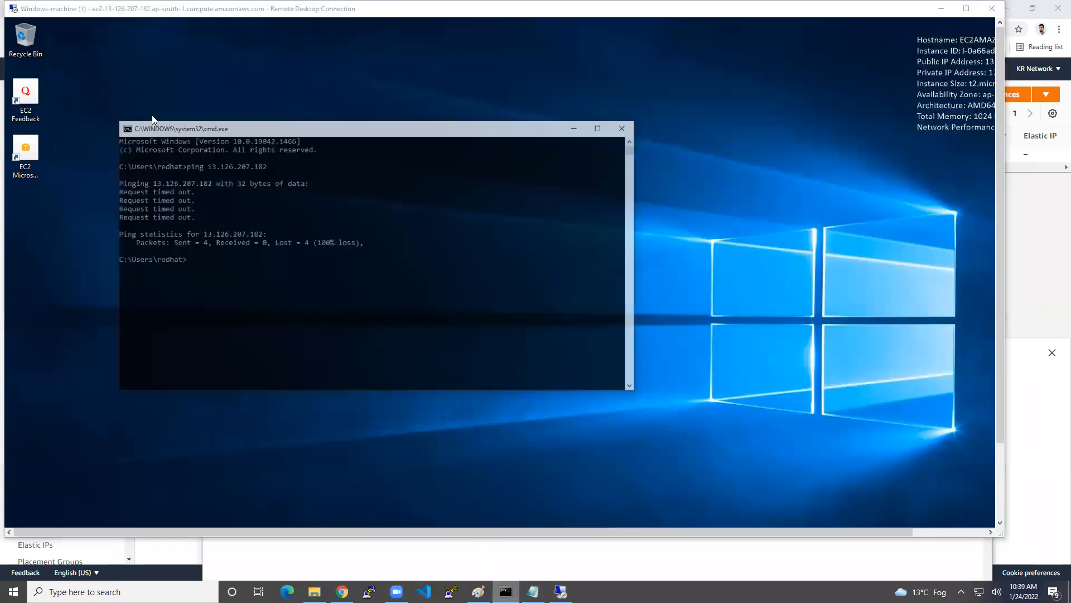
key("Up")
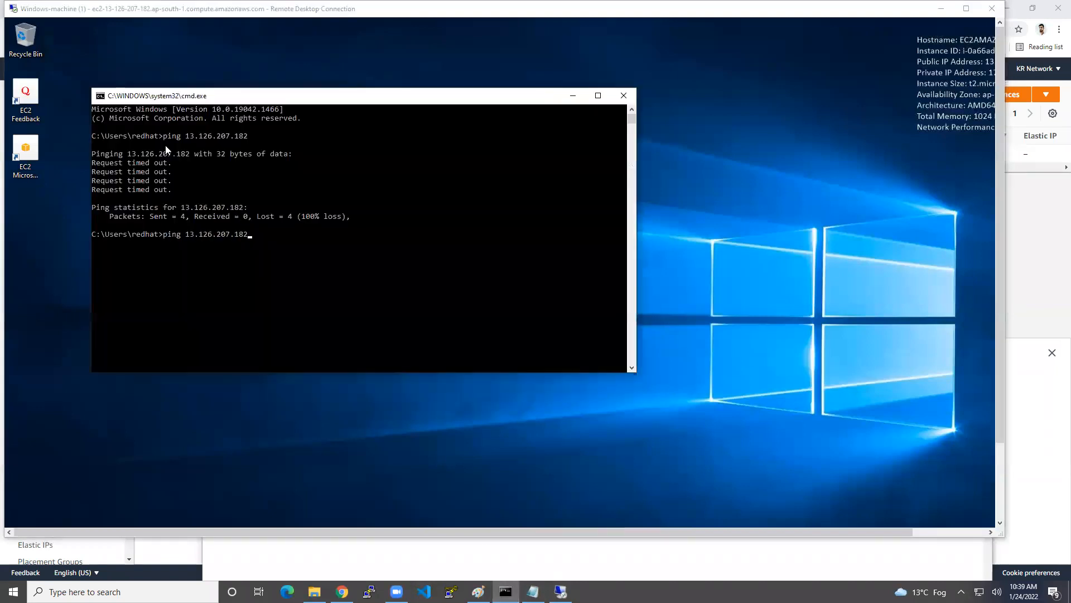
key("Return")
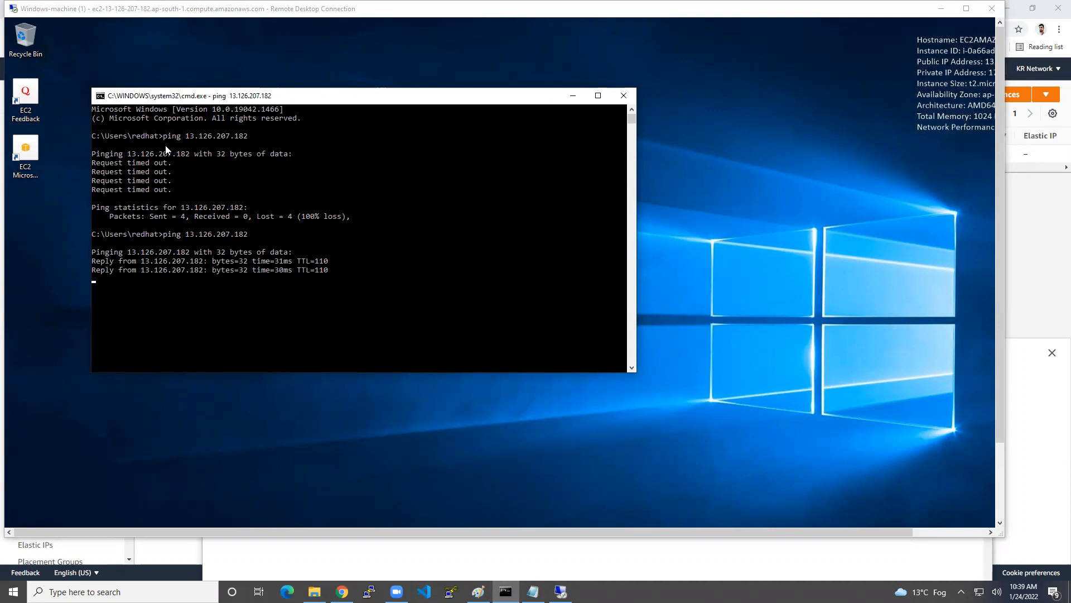
key("ctrl+c")
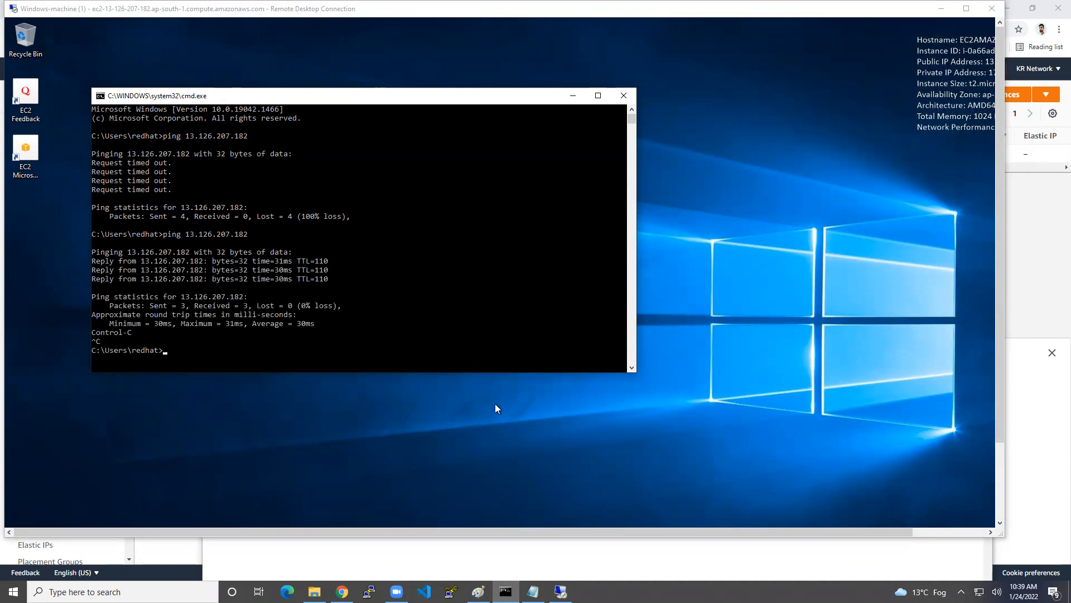
left_click(1001, 466)
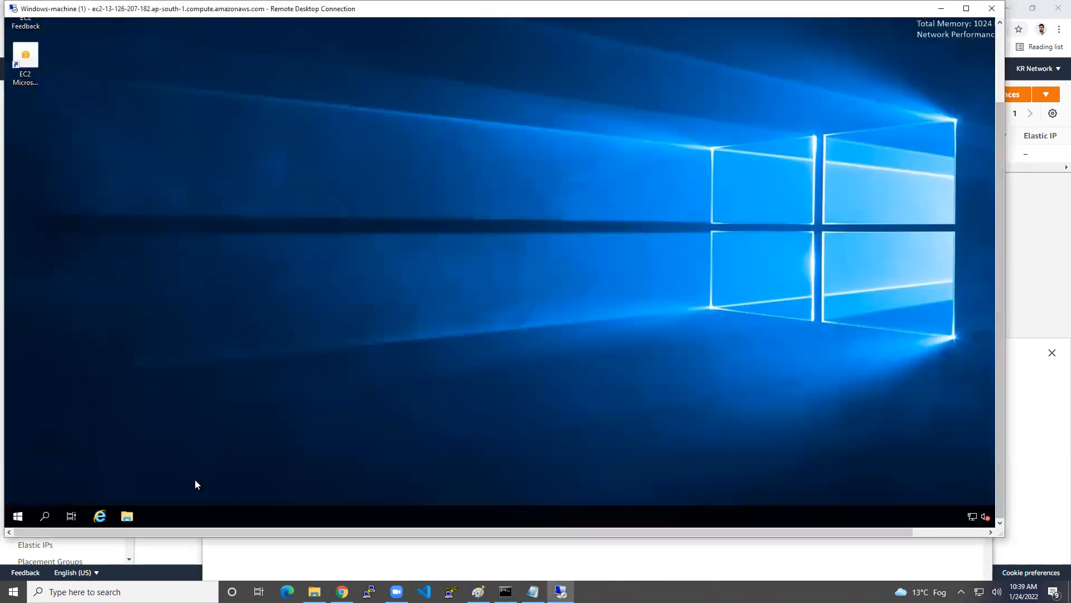
Go full screen and open Server Manager via This PC's Manage option in File Explorer
left_click(966, 8)
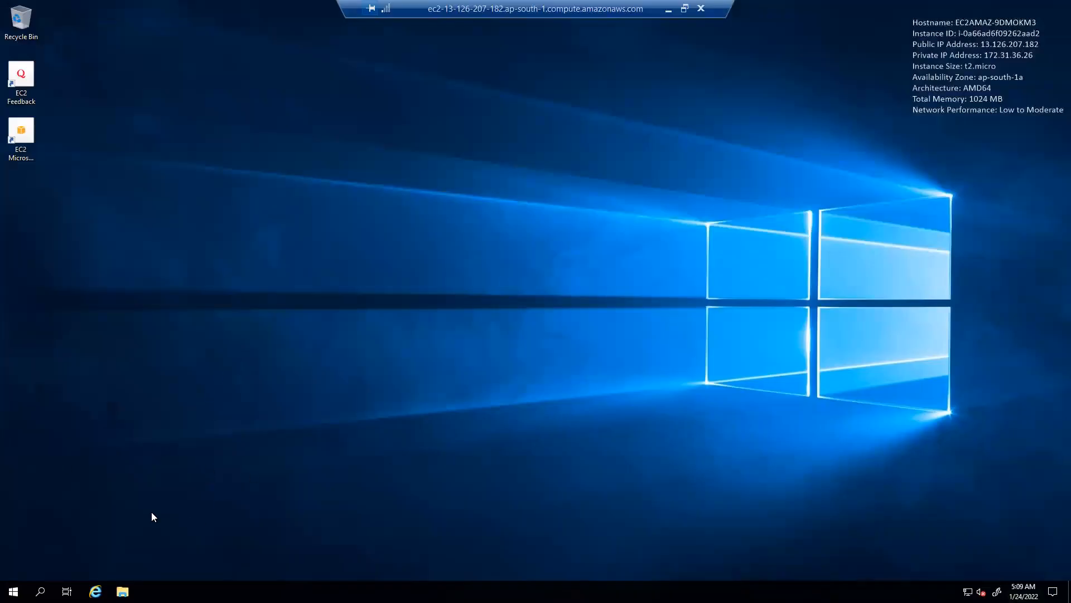
left_click(122, 590)
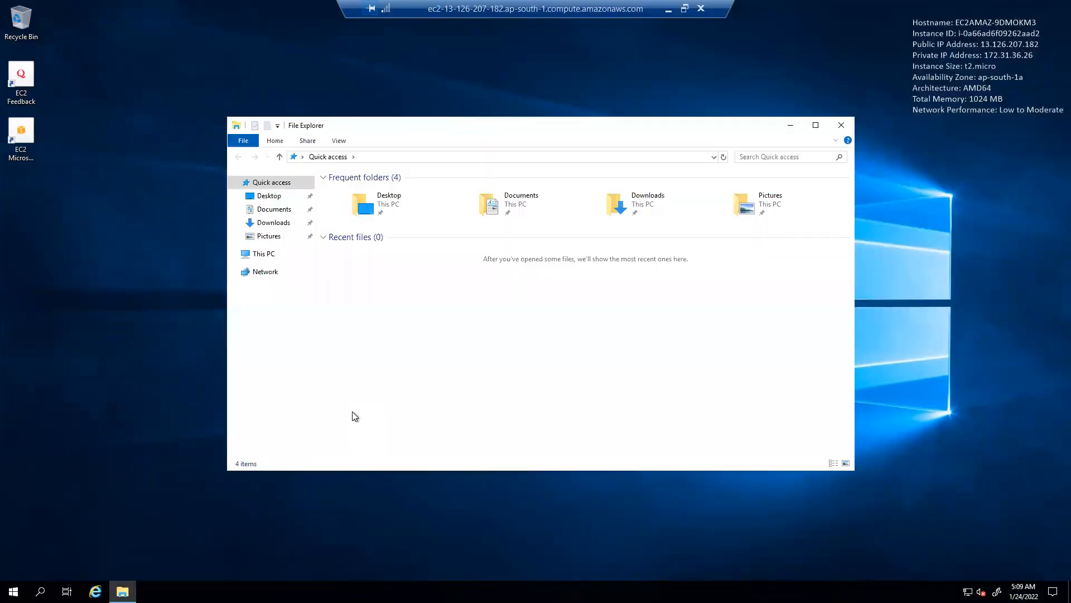
left_click(274, 254)
right_click(275, 256)
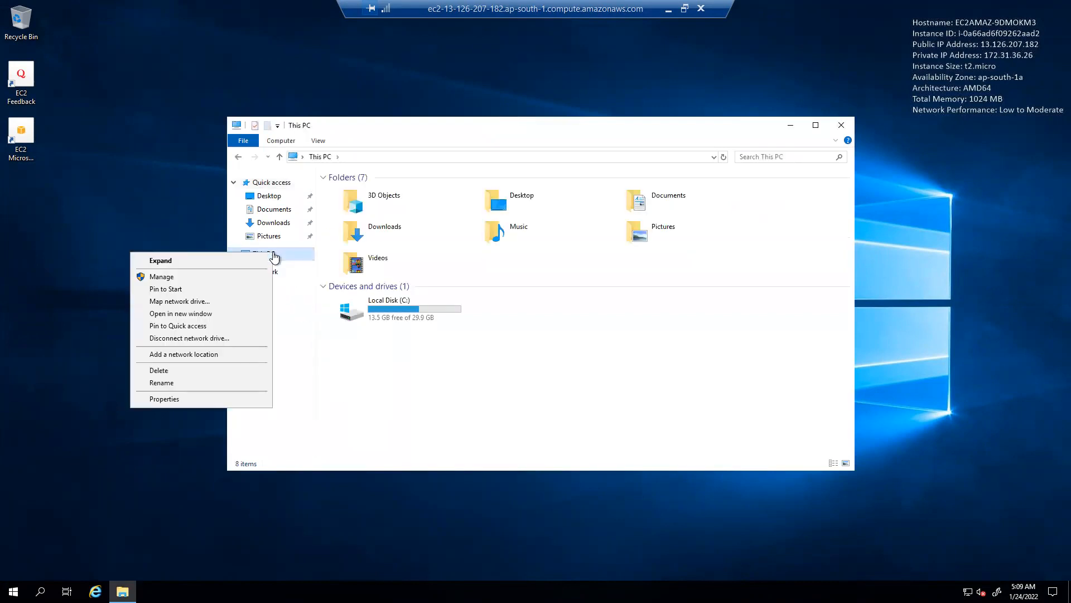
left_click(208, 277)
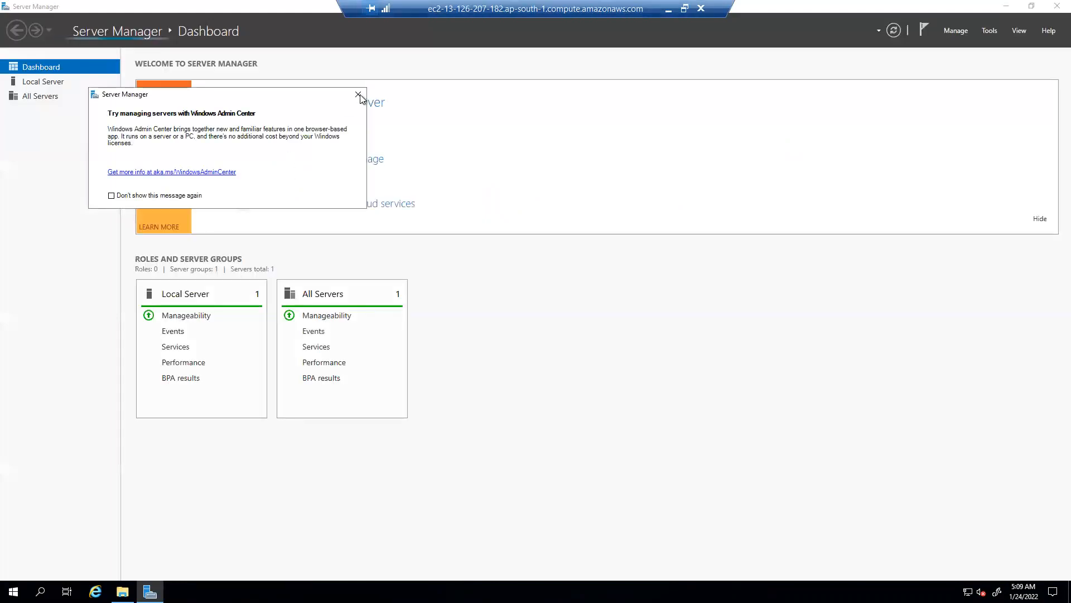
Dismiss the Windows Admin Center notice and launch Computer Management from the Tools menu
left_click(358, 94)
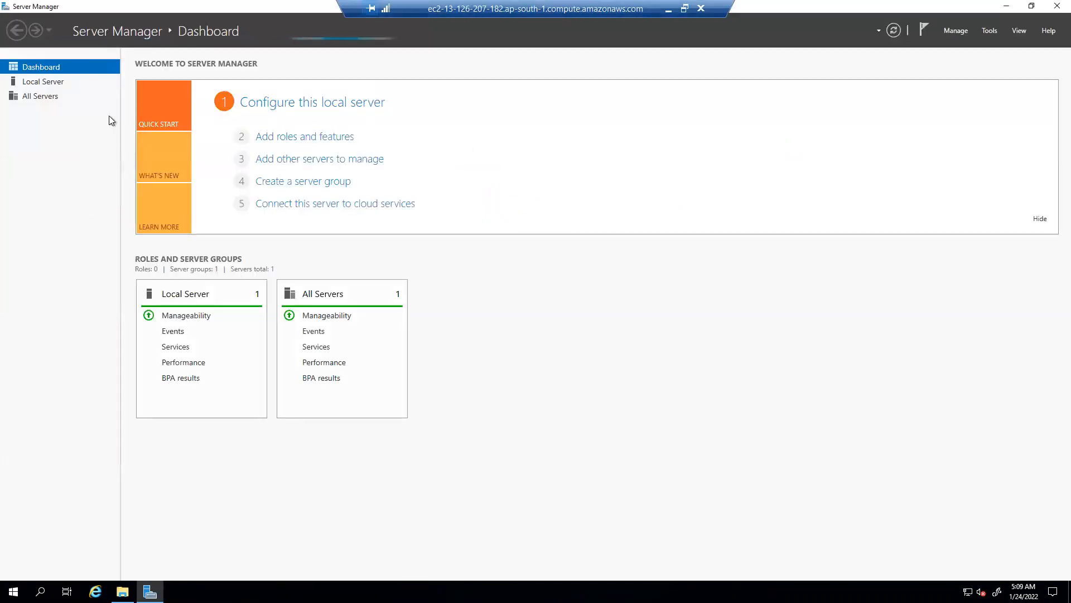
left_click(956, 32)
mouse_move(982, 32)
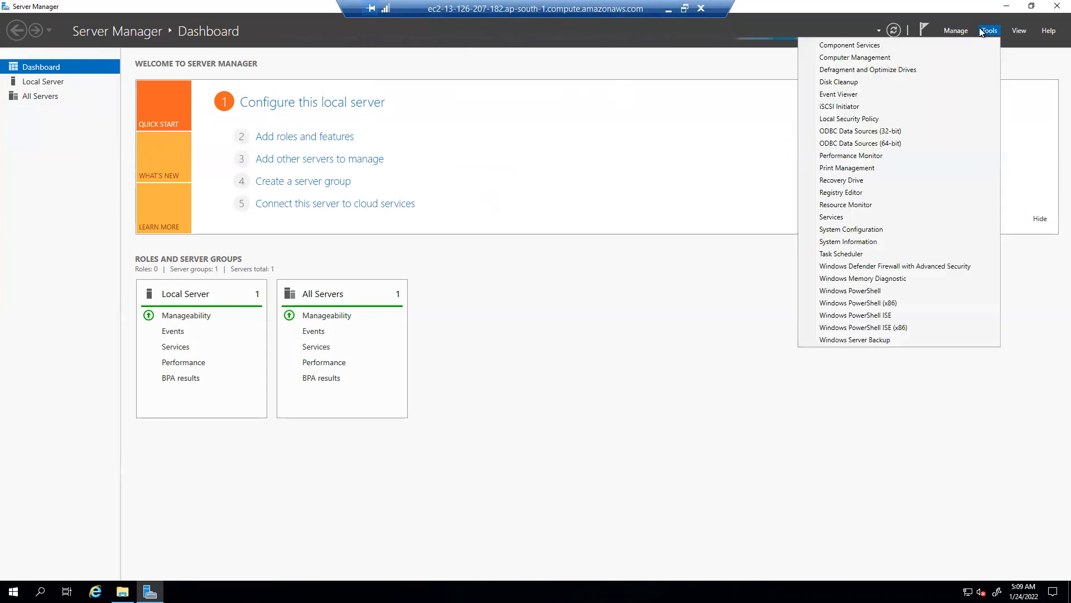
left_click(887, 58)
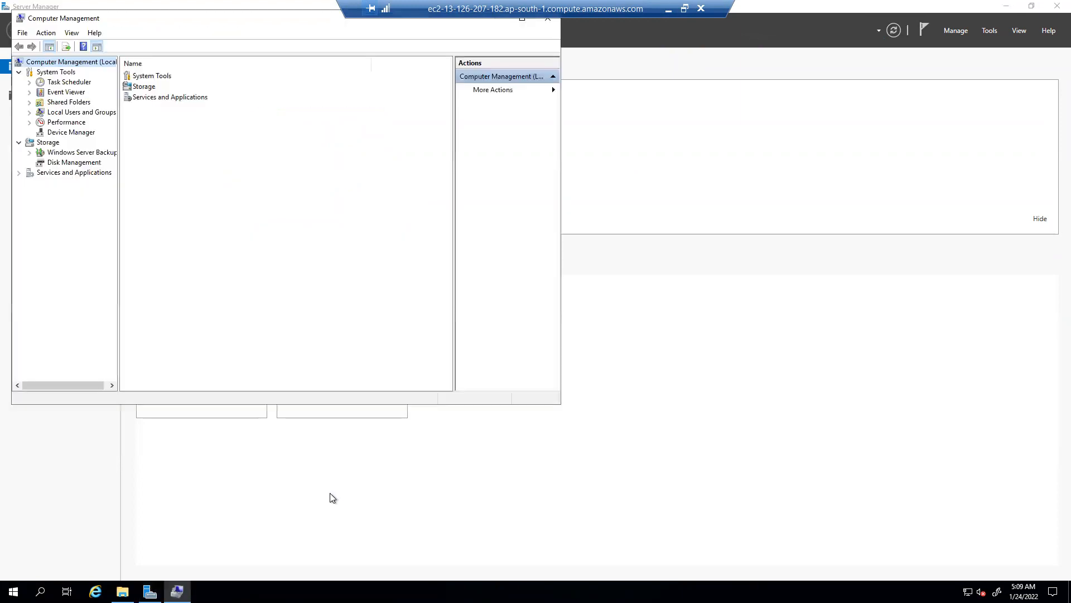
Under Local Users and Groups > Users, start Set Password on the Administrator account
left_click(75, 113)
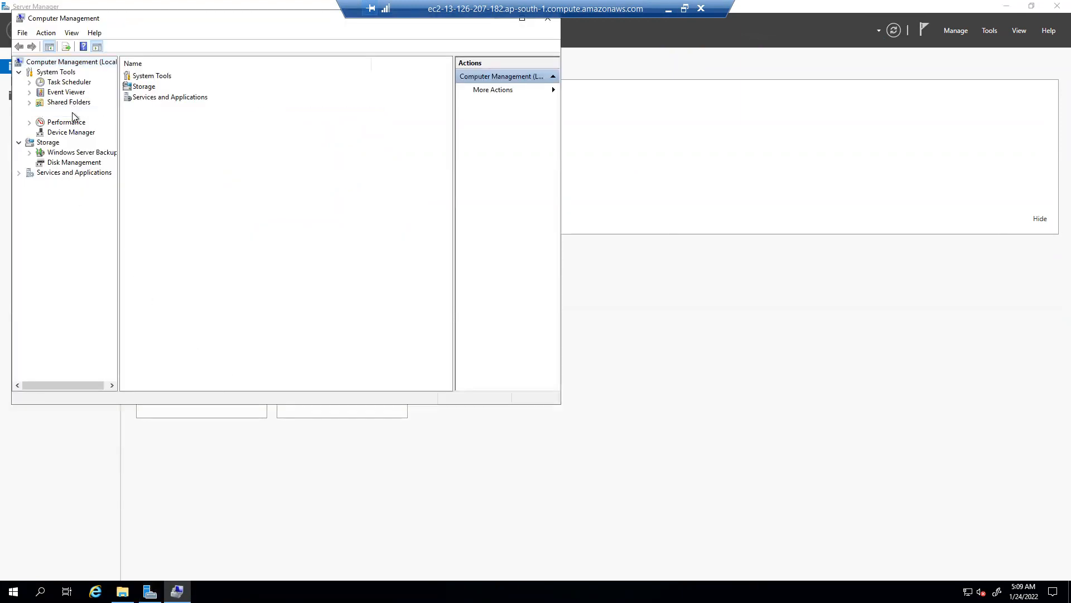
left_click(29, 113)
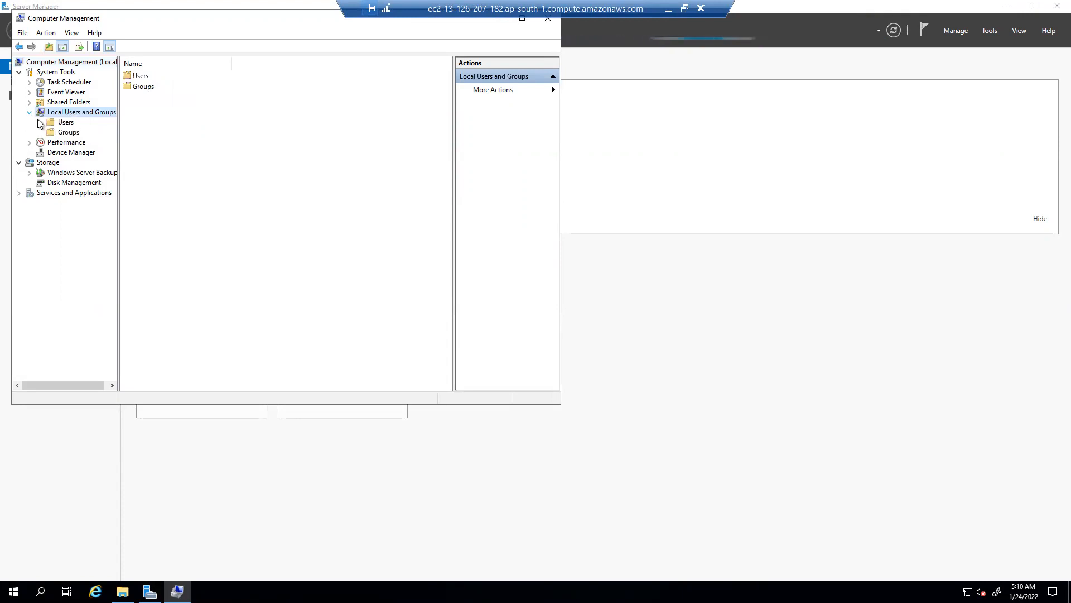
left_click(62, 122)
left_click(169, 76)
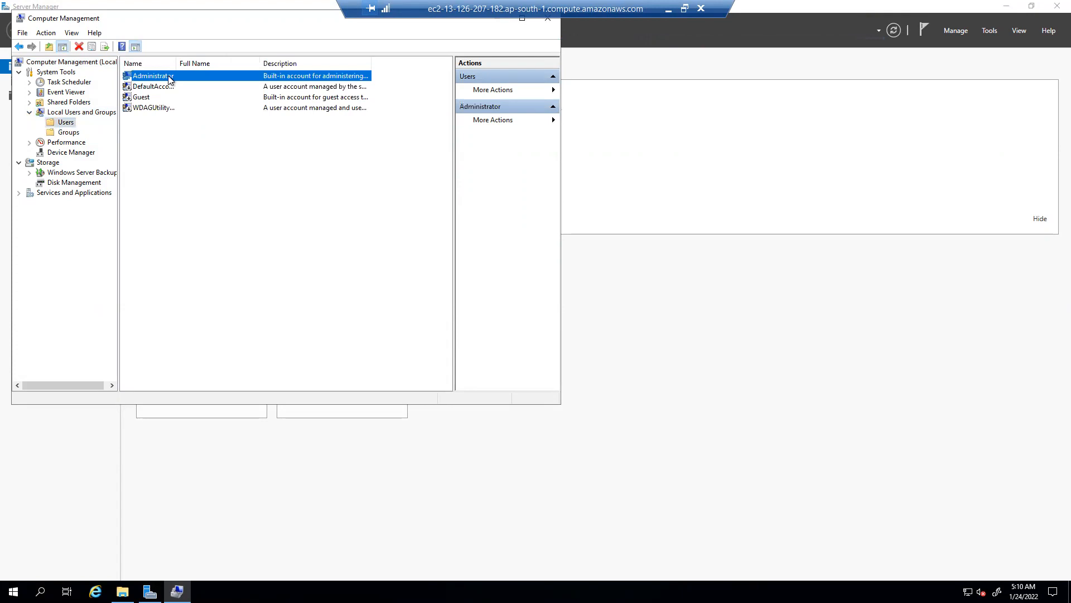
right_click(168, 75)
left_click(182, 84)
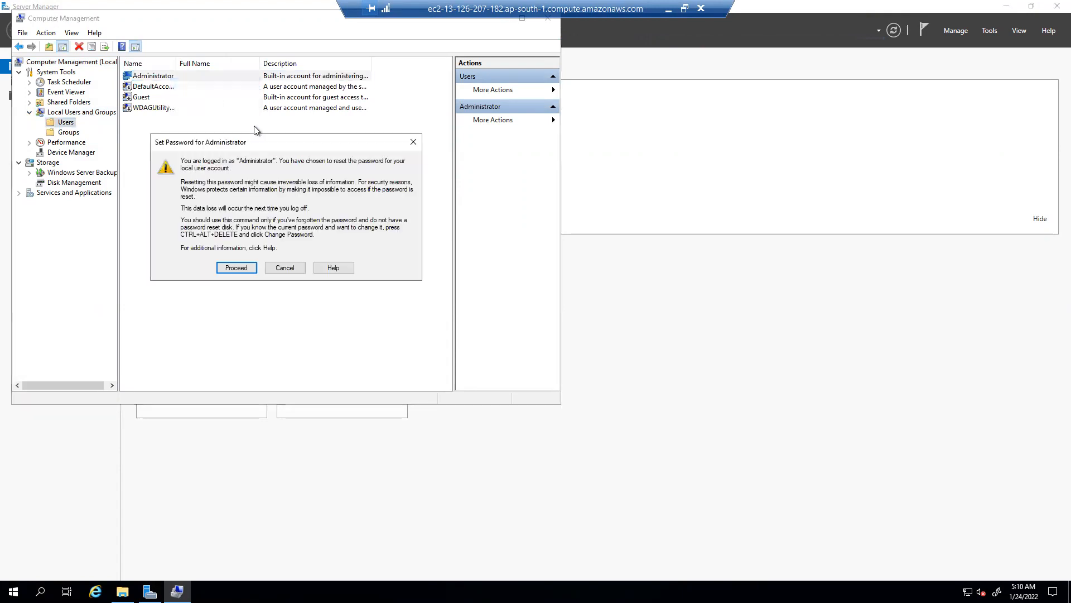
Enter and confirm the new Administrator password, acknowledge success, and close Computer Management
left_click(254, 267)
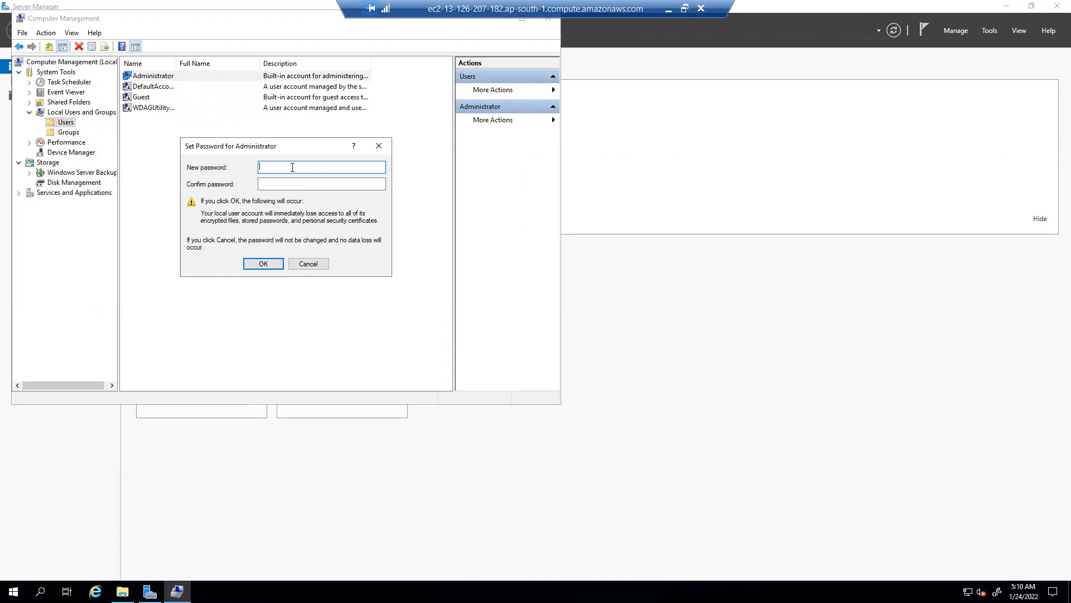
type("••••••••")
key("Tab")
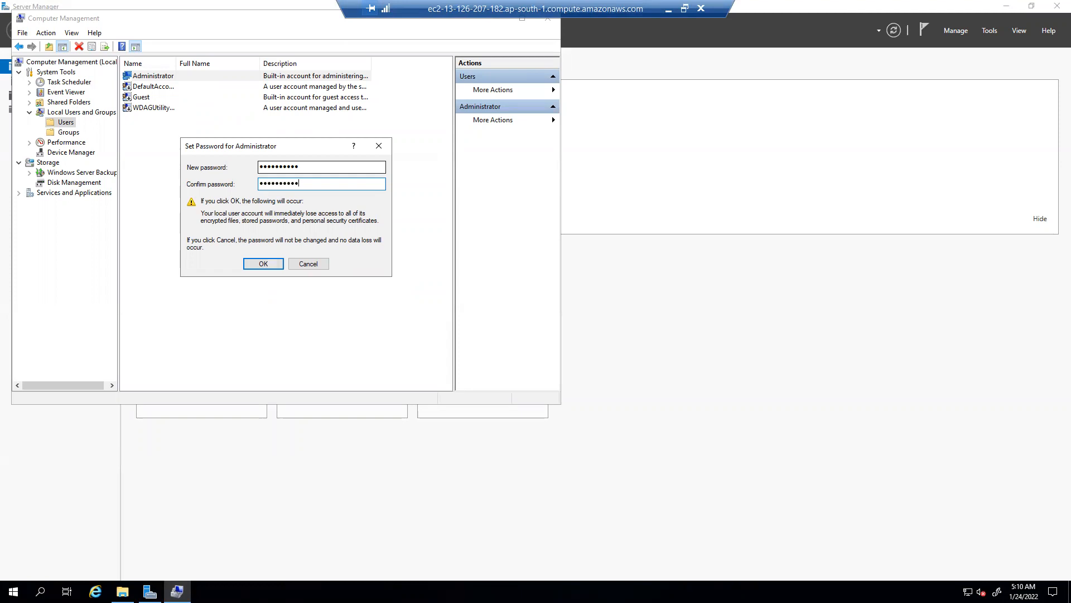
left_click(267, 259)
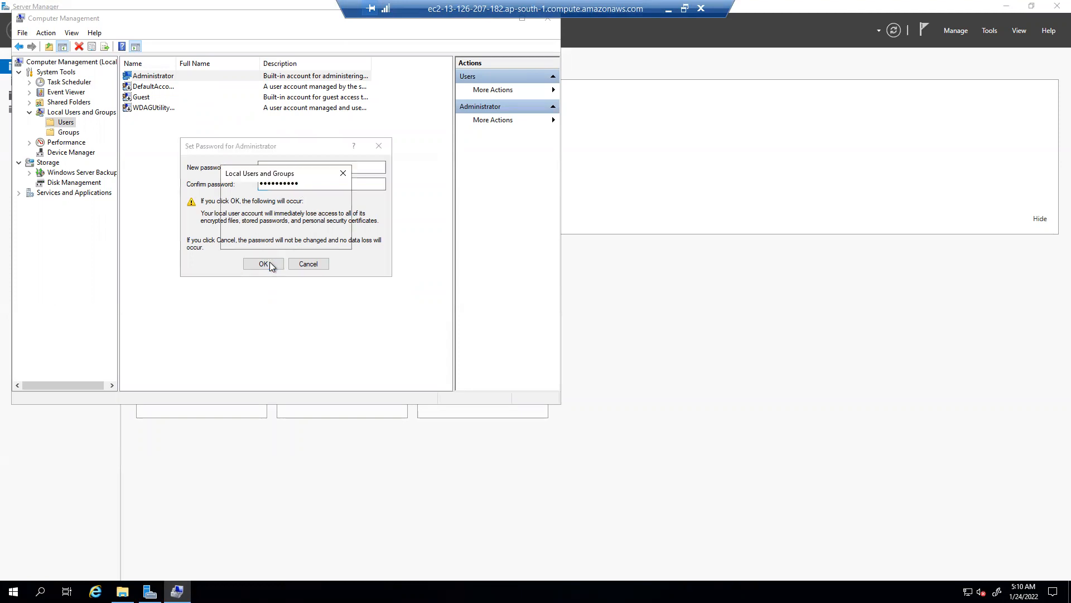
left_click(323, 238)
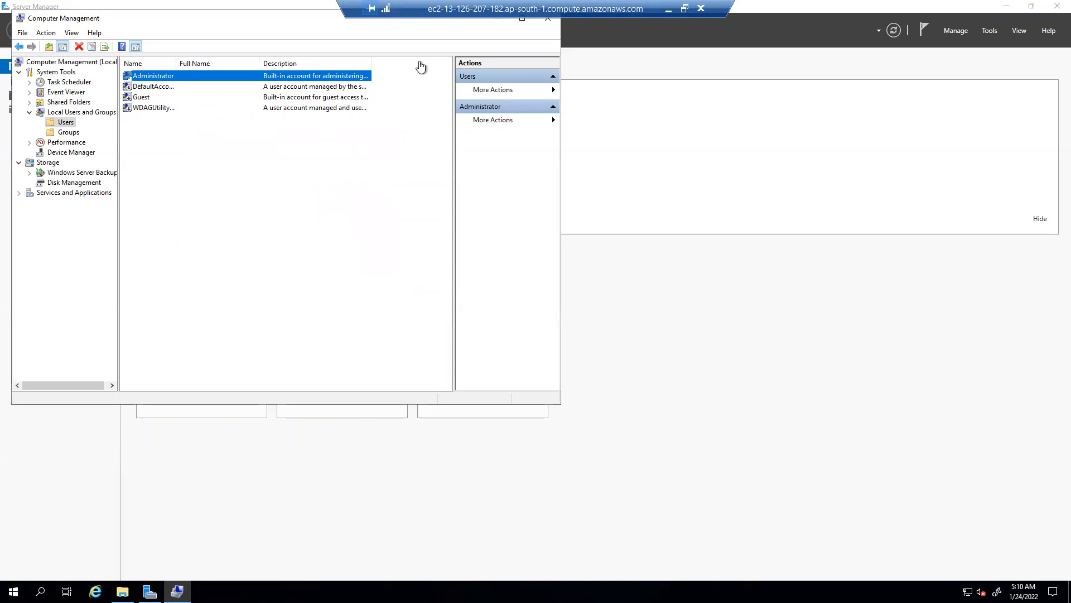
left_click_drag(250, 19, 328, 106)
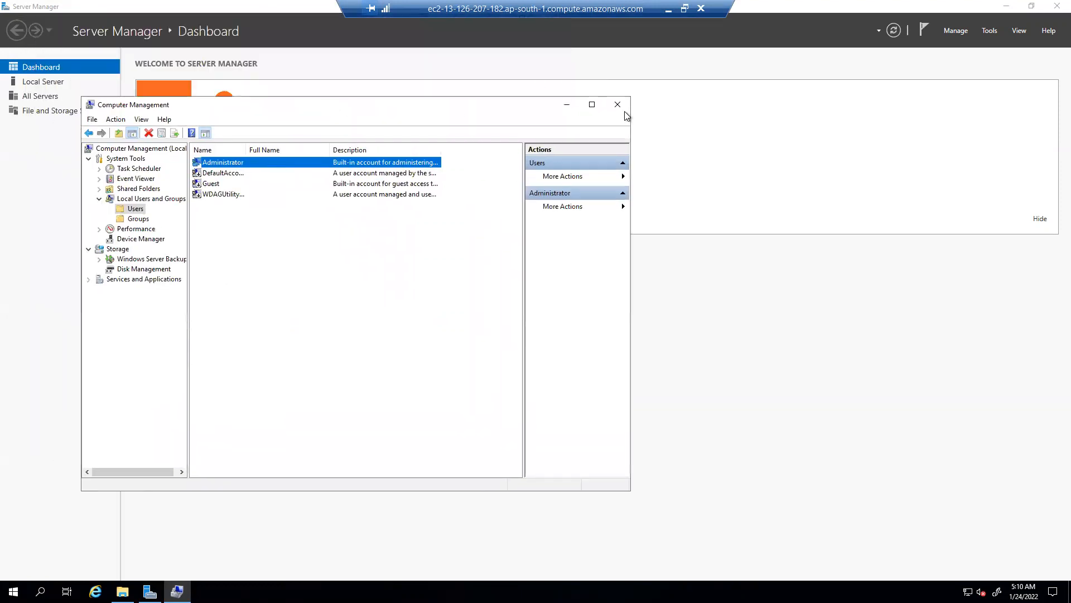
left_click(625, 108)
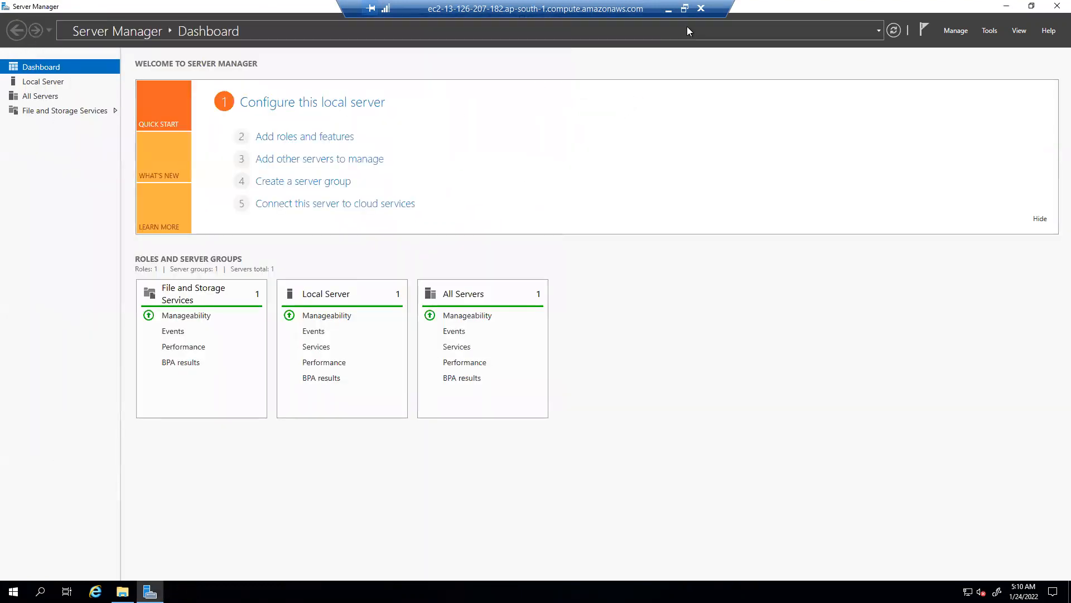
Disconnect the remote session and select the Windows-machine instance in the AWS console
left_click(701, 10)
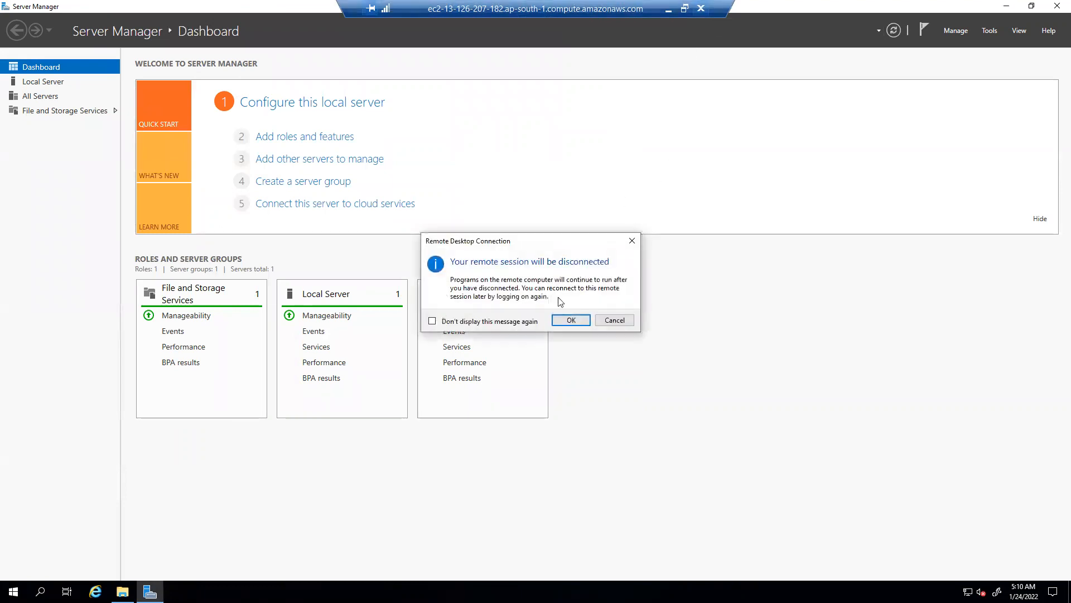
left_click(568, 319)
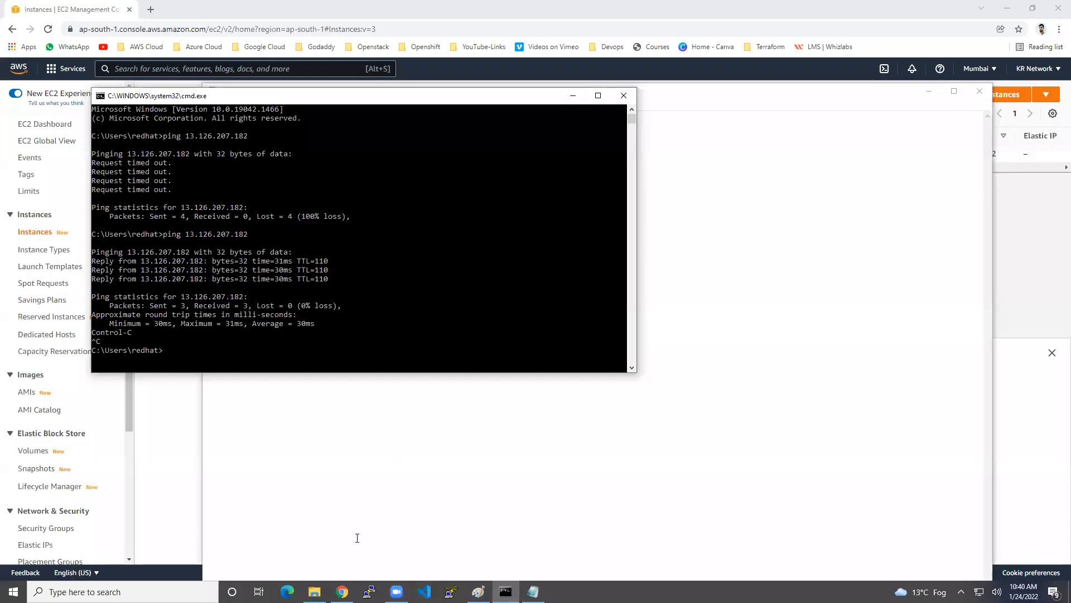
left_click(342, 592)
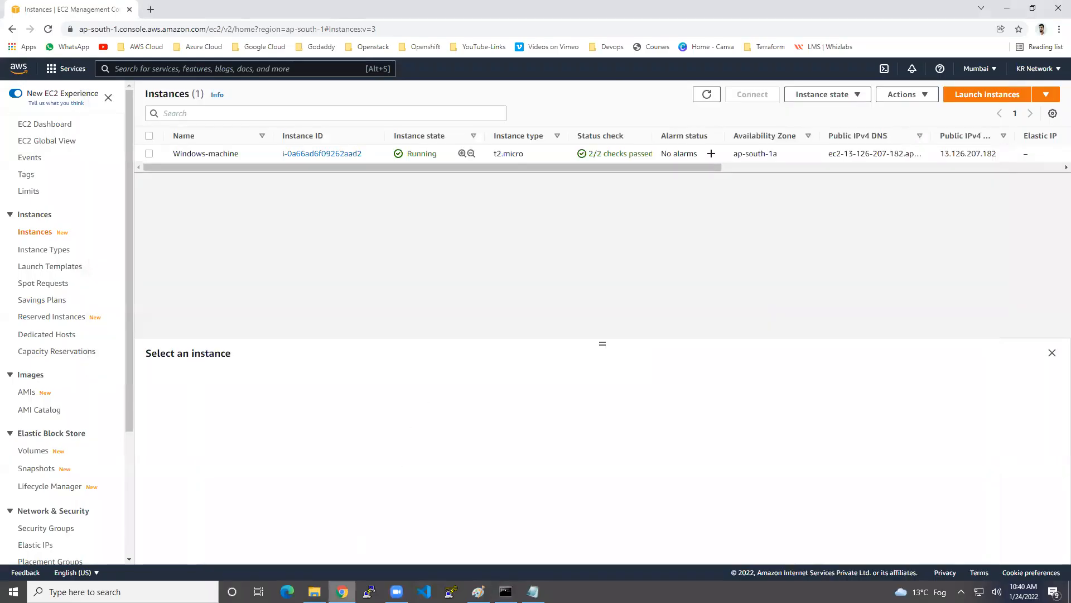
left_click(270, 156)
Copy the instance's public IPv4 address and search Windows for 'rdp'
left_click(461, 457)
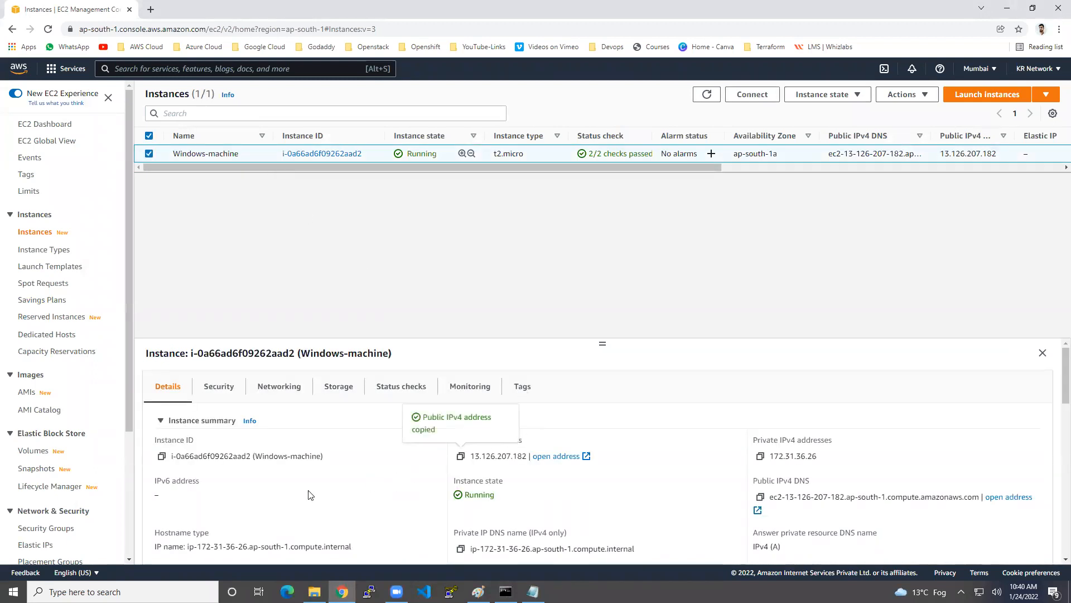
key("super")
type("rdp")
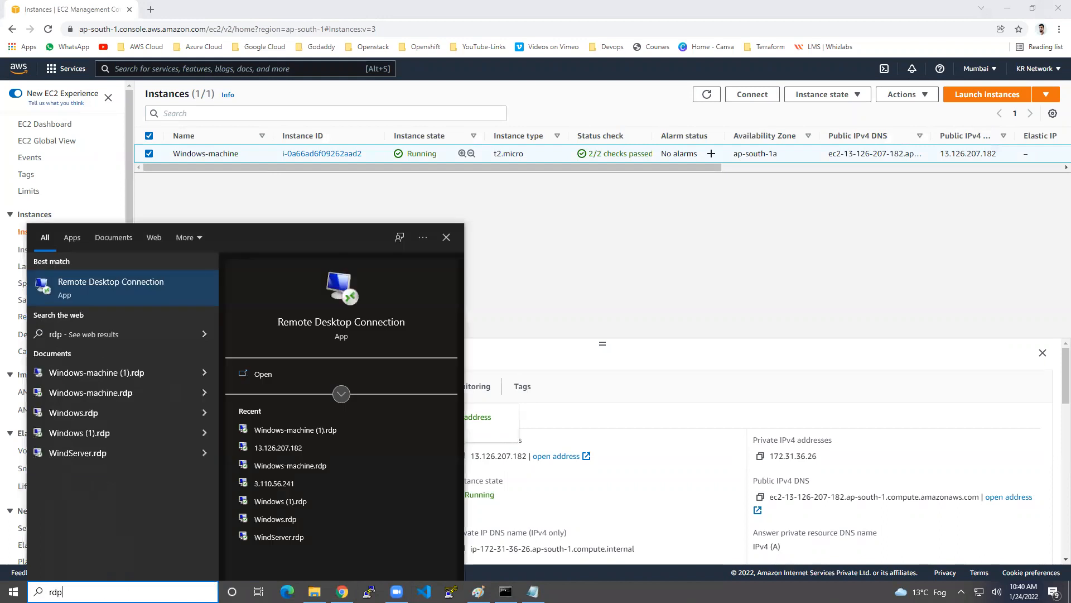
Connect Remote Desktop to the pasted 13.126.207.182 with the new Administrator password, accepting the certificate
left_click(107, 294)
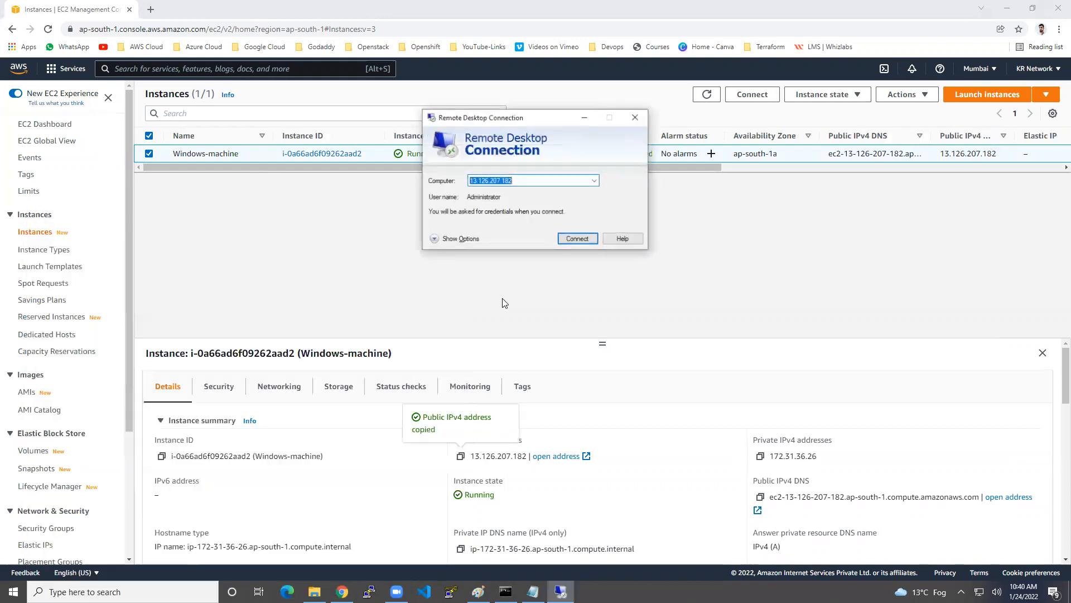
key("ctrl+v")
left_click(575, 239)
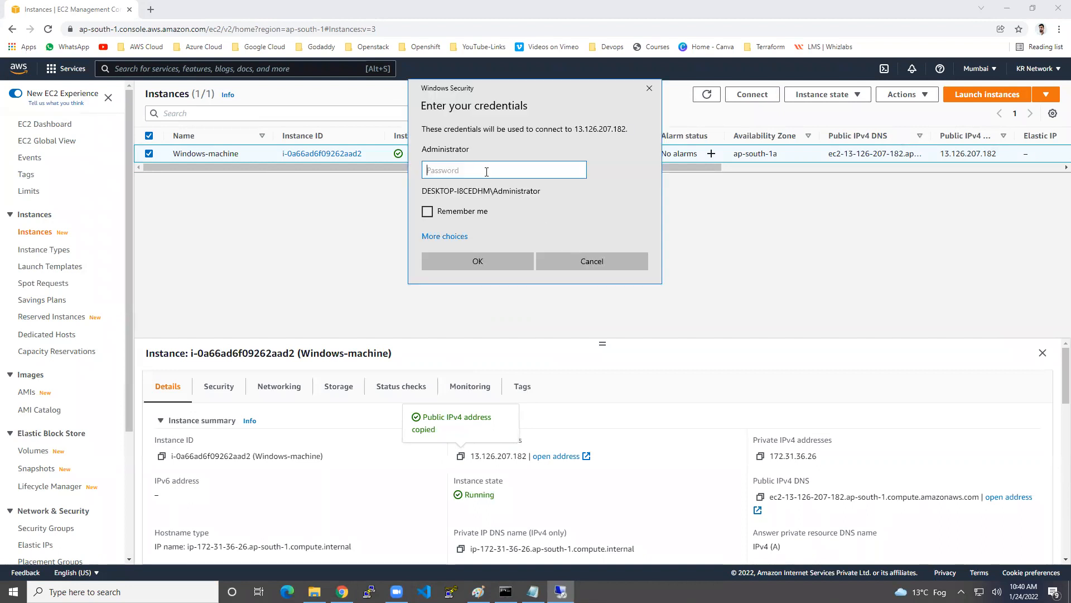
type("••")
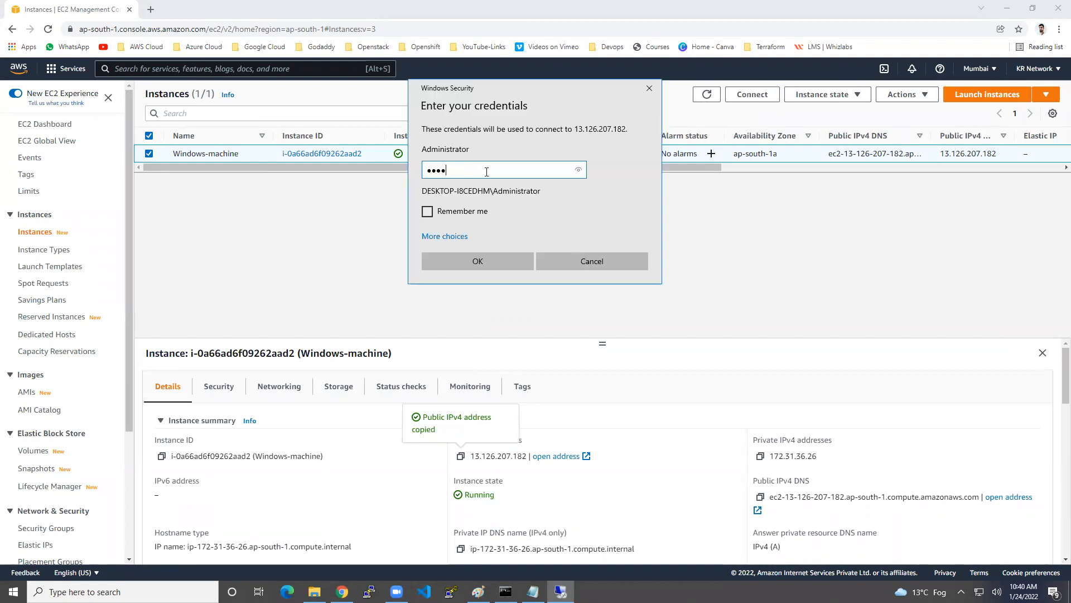
type("••••••••")
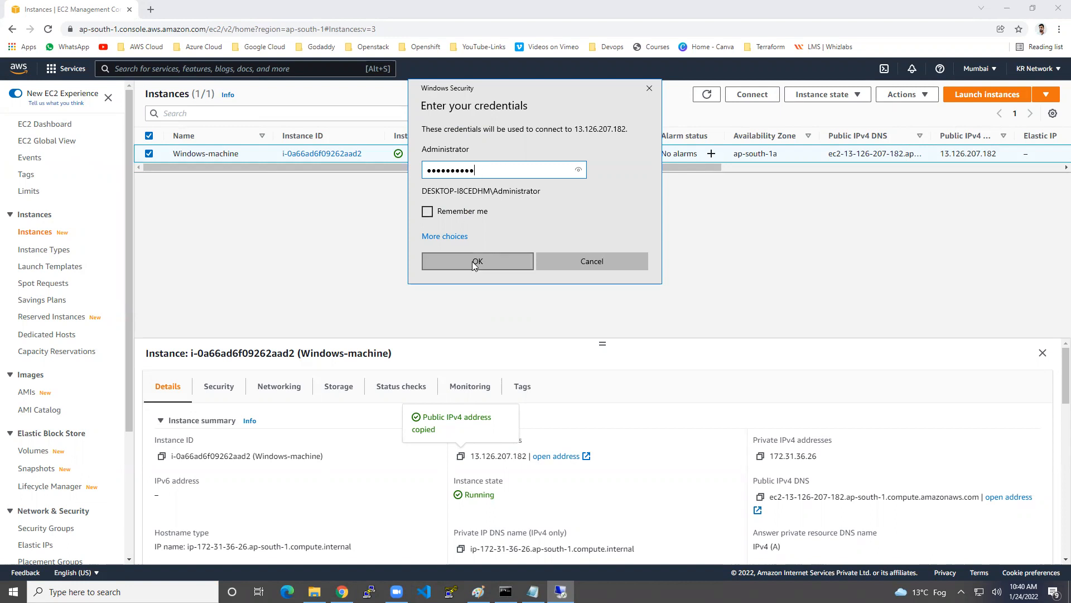
left_click(472, 261)
left_click(570, 277)
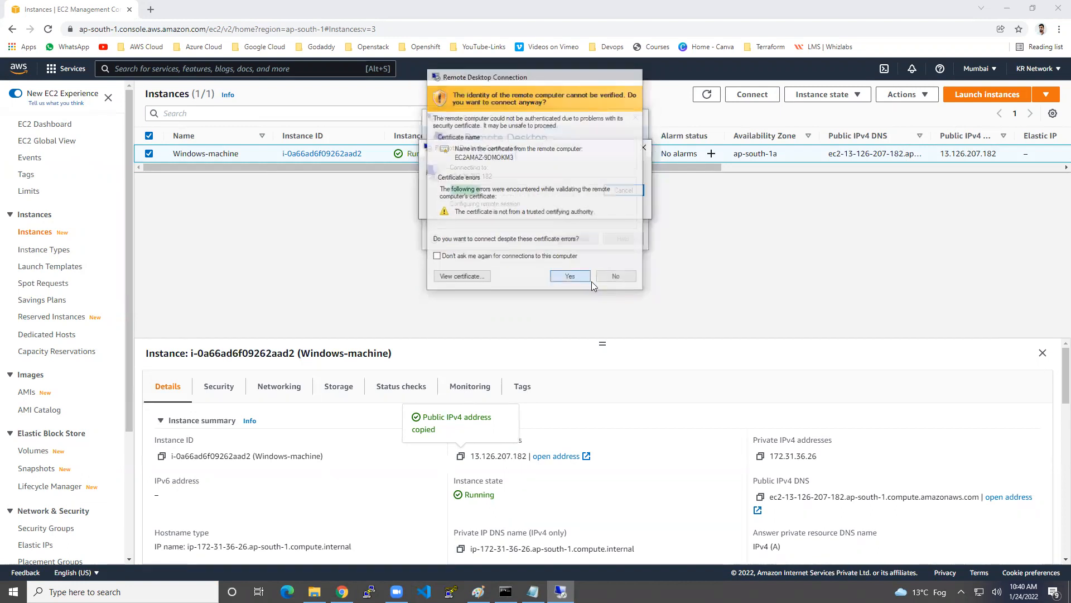